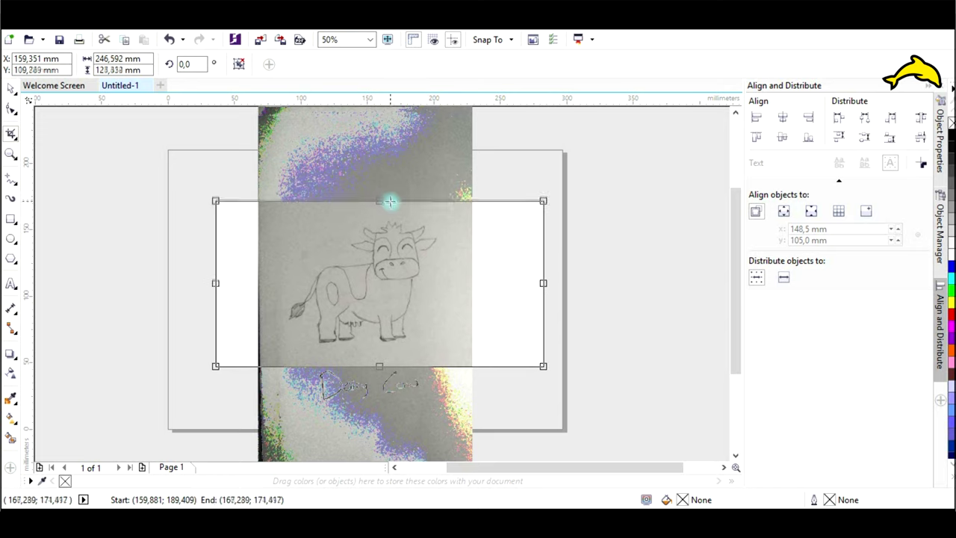
- Crop the sketch photo tightly around the cow drawing to about 133 × 112 mm
drag(544, 288, 451, 288)
drag(216, 287, 274, 302)
drag(361, 366, 362, 357)
key(Return)
click(13, 94)
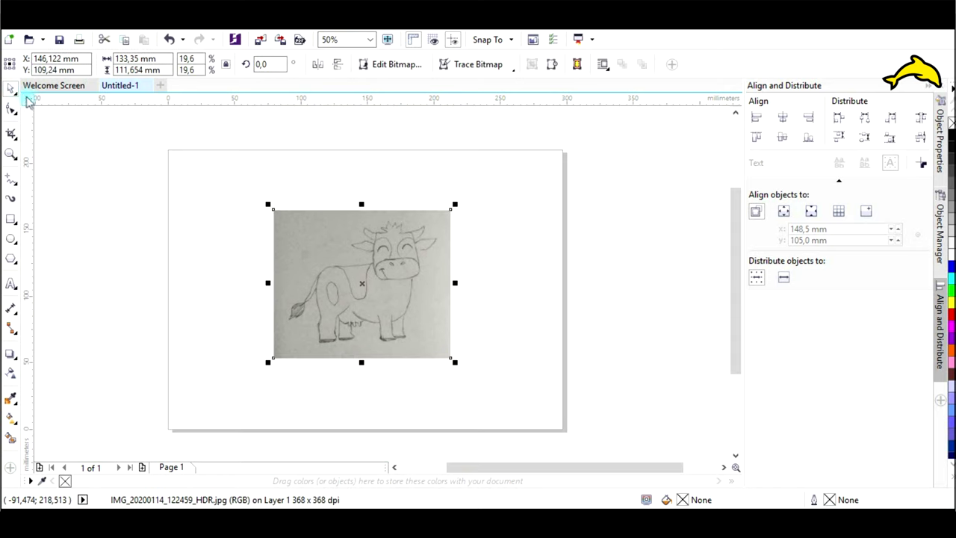
- Enlarge the cropped cow photo proportionally so it fills most of the page
drag(455, 204, 574, 150)
click(660, 229)
scroll(436, 207, up, 1)
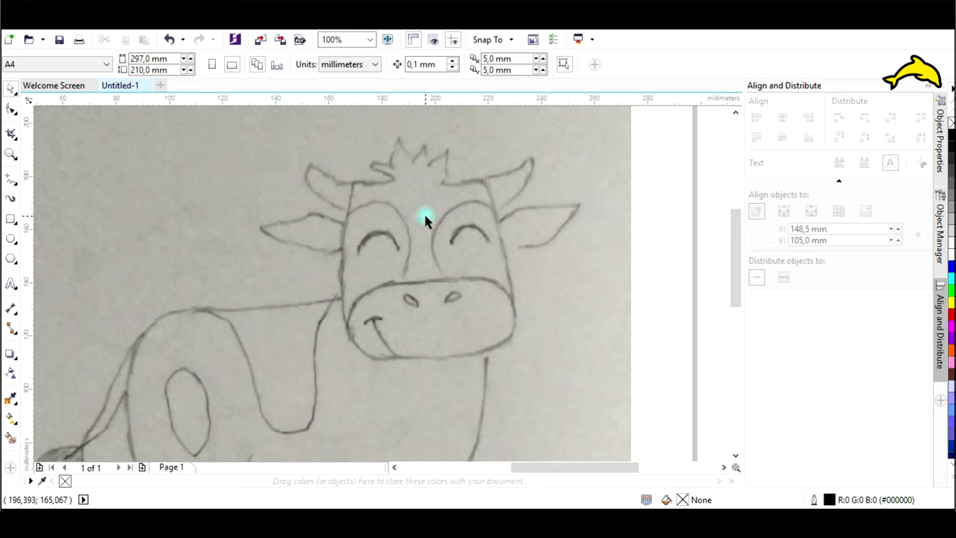
- Draw a trapezoid basic shape about 76 × 64 mm over the cow's head and adjust its slant to the sketch
click(11, 218)
click(16, 263)
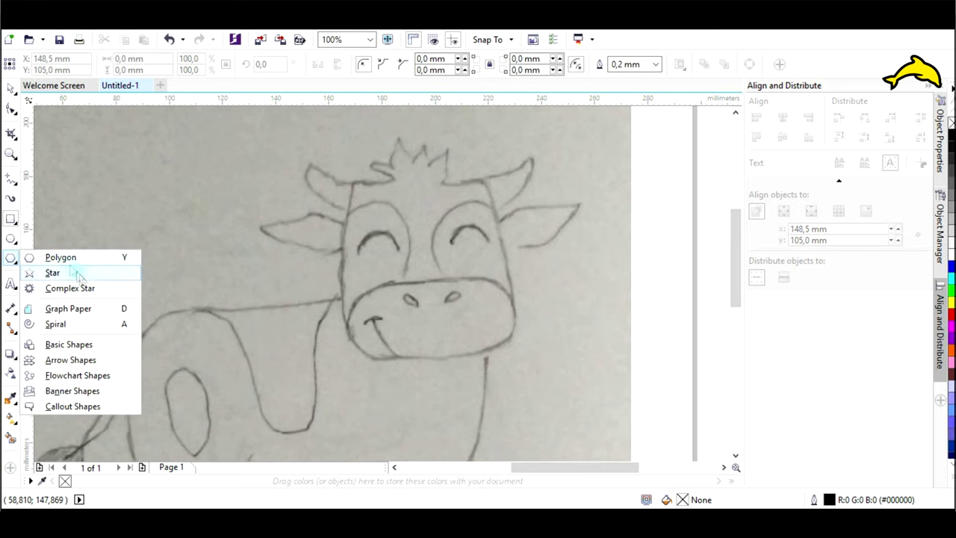
click(69, 344)
click(364, 65)
click(386, 90)
drag(325, 351, 527, 182)
drag(352, 184, 356, 187)
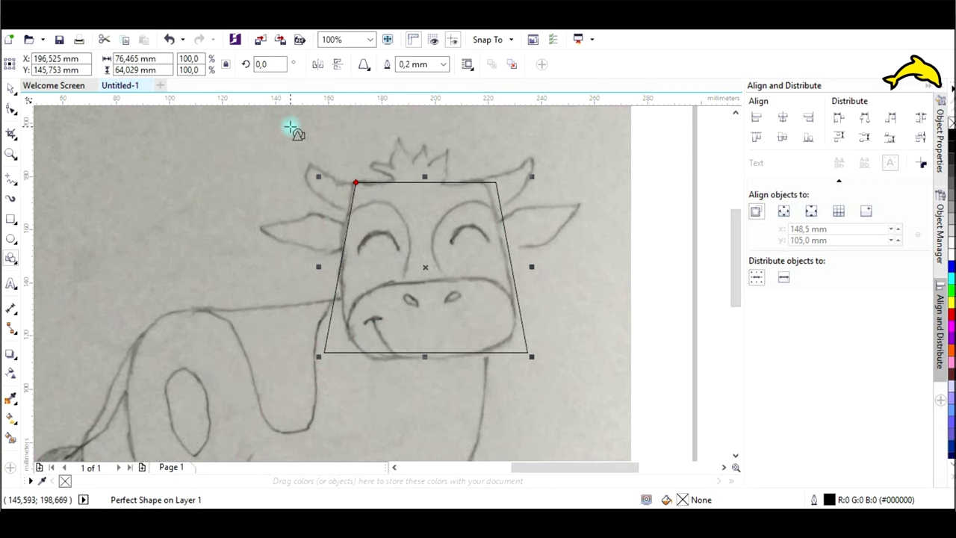
- Convert the head trapezoid to curves and turn all of its segments into curved lines
key(space)
right_click(326, 331)
click(249, 331)
key(F10)
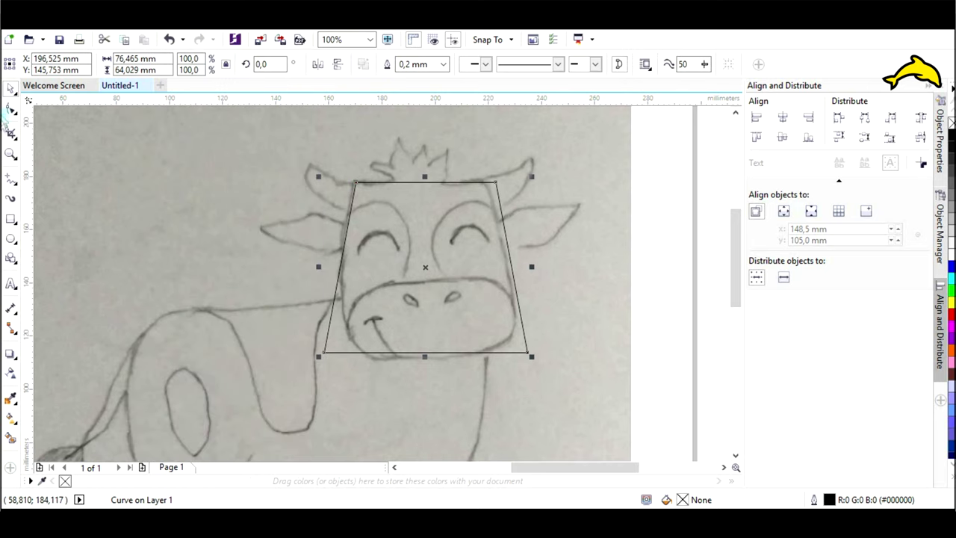
key(ctrl+a)
click(198, 65)
- Delete the trapezoid's two lower corner nodes and reshape the outline with a bottom node to follow the sketched head and chin
double_click(324, 351)
double_click(527, 353)
drag(428, 389, 428, 363)
drag(496, 182, 483, 182)
double_click(428, 360)
drag(469, 355, 552, 357)
drag(383, 363, 333, 375)
drag(551, 349, 564, 353)
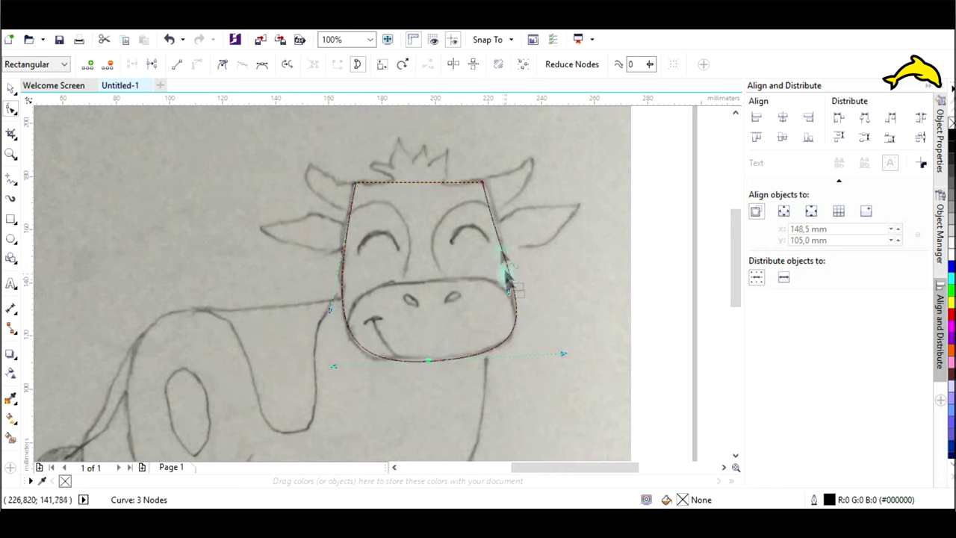
- Try other node types on the head outline and arch its top edge slightly upward
click(262, 65)
key(ctrl+z)
click(241, 65)
key(ctrl+z)
drag(377, 142, 416, 176)
key(ctrl+z)
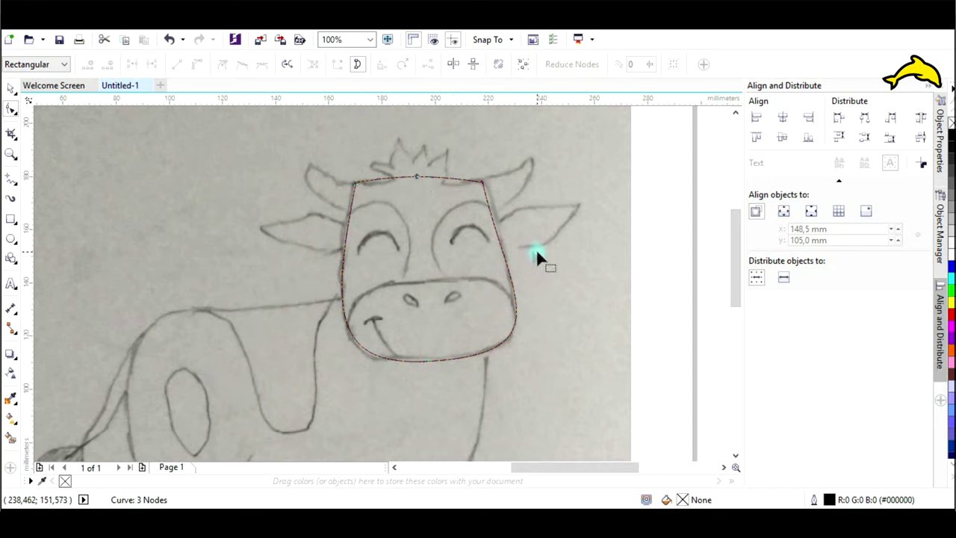
- Trace the right ear as a closed freehand curve about 37 mm long and remove the surplus node from its lower edge
click(11, 187)
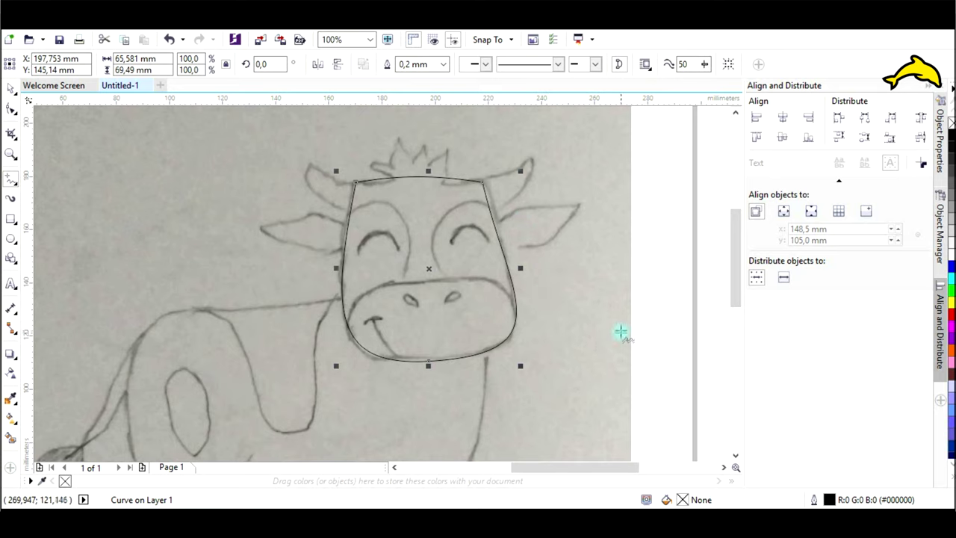
mouse_move(580, 204)
mouse_down()
mouse_move(540, 206)
mouse_move(487, 242)
mouse_up()
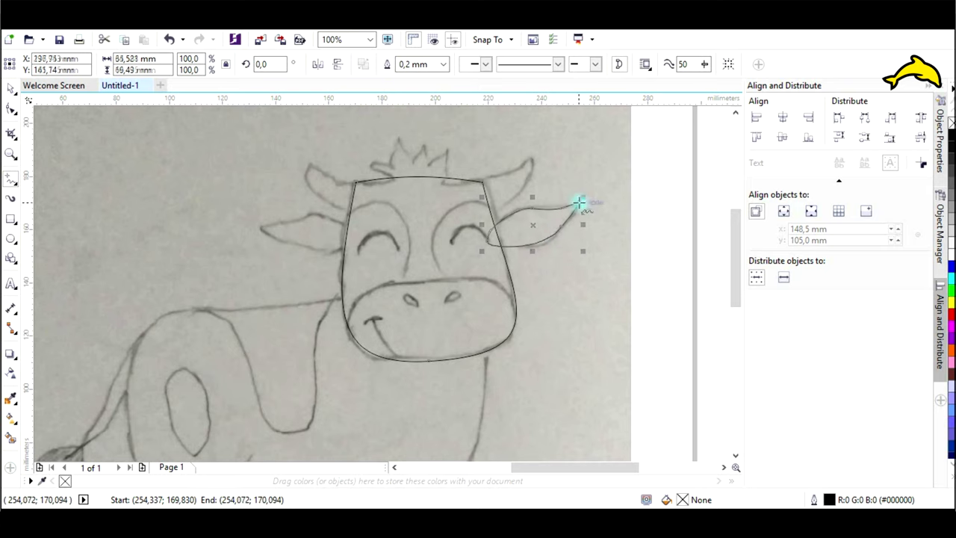
drag(579, 203, 580, 204)
key(F10)
double_click(561, 226)
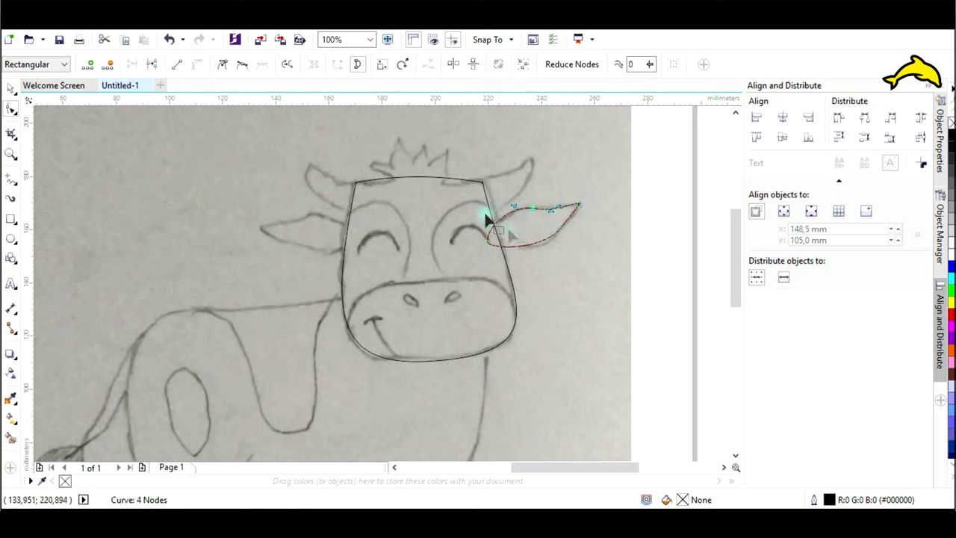
click(412, 213)
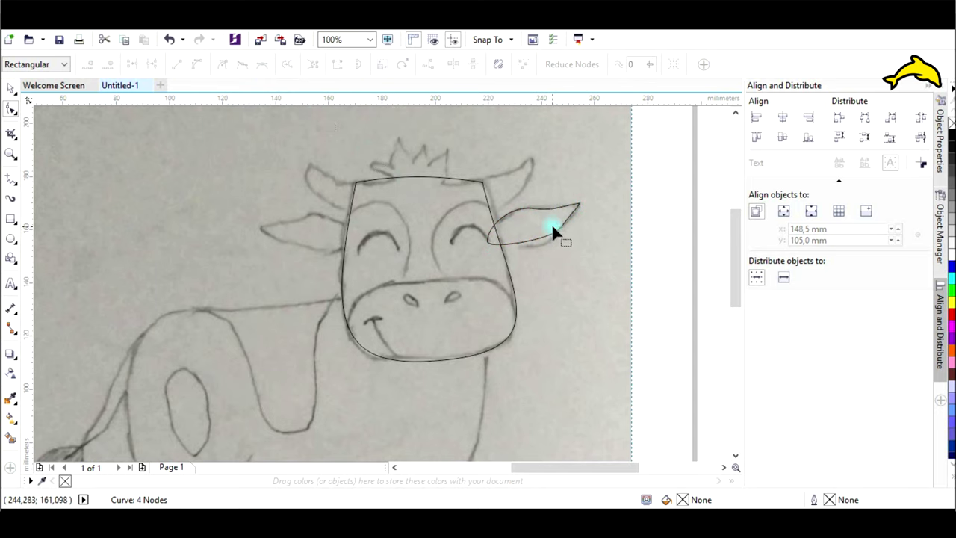
click(553, 230)
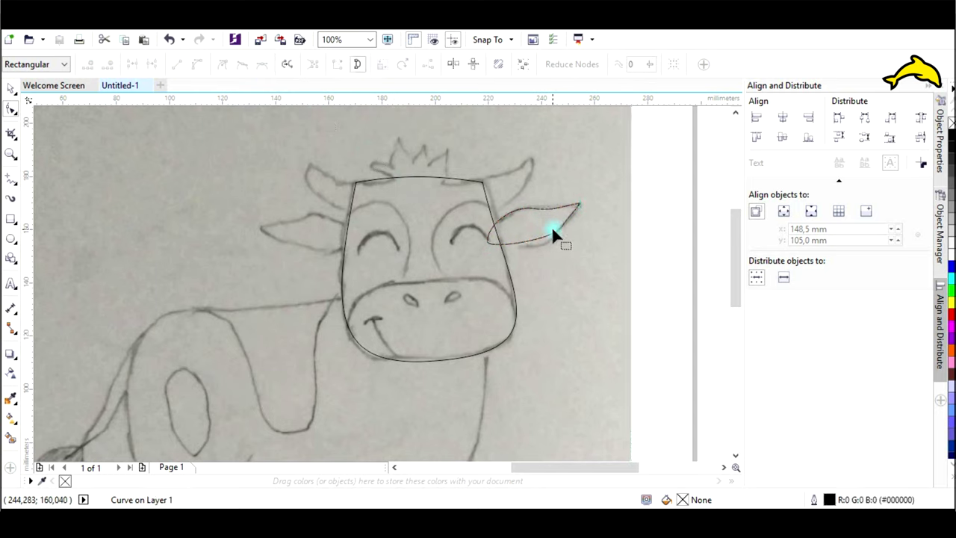
- Copy the right ear to the left side of the head, then mirror and rotate it to match the sketch
key(space)
drag(533, 223, 316, 229)
right_click(309, 226)
click(318, 65)
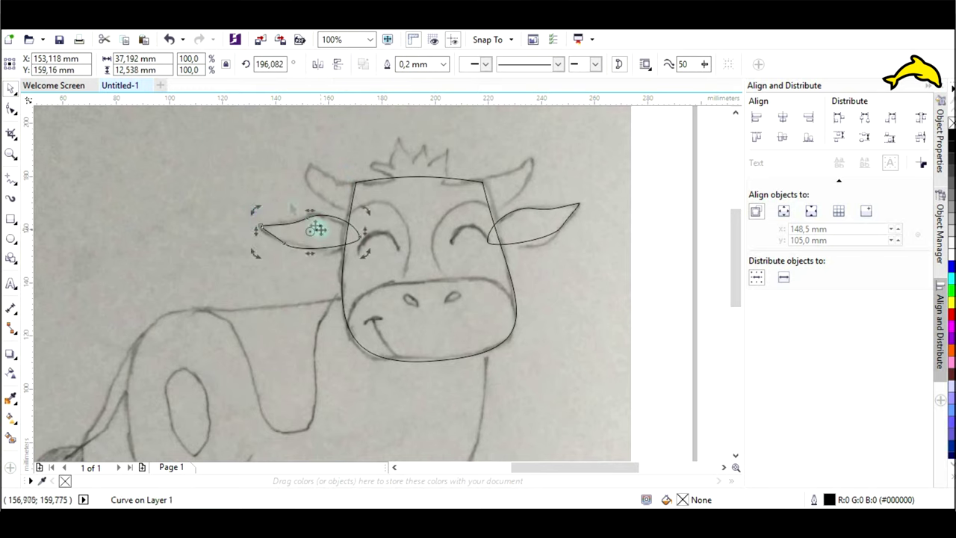
- Try to trim the right ear with the head outline
click(402, 200)
click(529, 237)
click(608, 325)
right_click(608, 324)
click(662, 334)
click(522, 233)
shift+click(461, 193)
click(486, 68)
key(ctrl+z)
click(467, 67)
key(Delete)
key(z)
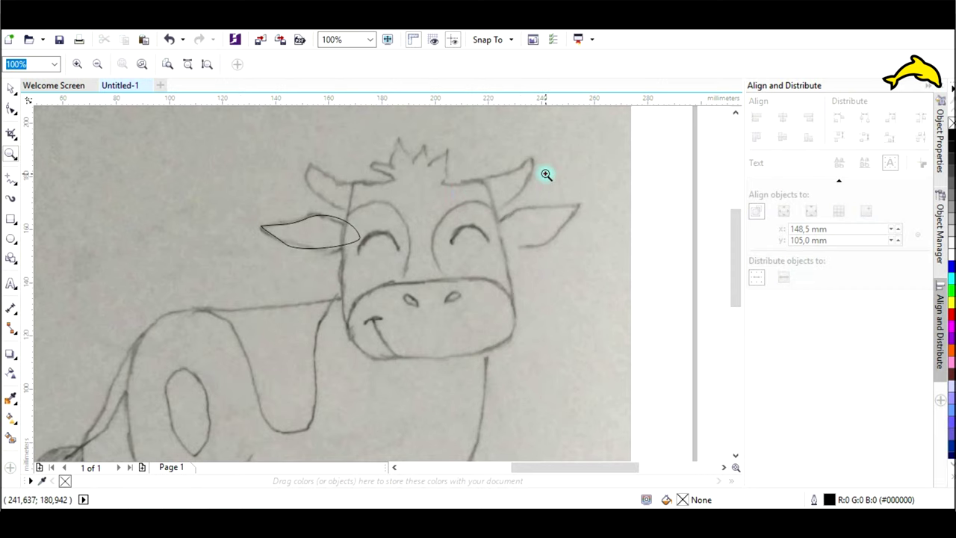
key(ctrl+z)
key(ctrl+z)
- Cut both ears off at the head outline, pasting the head outline back after each subtraction
click(555, 179)
scroll(292, 337, down, 2)
scroll(296, 258, up, 1)
key(space)
click(466, 67)
key(ctrl+v)
shift+click(249, 239)
click(466, 67)
key(ctrl+z)
click(486, 67)
key(ctrl+v)
click(571, 245)
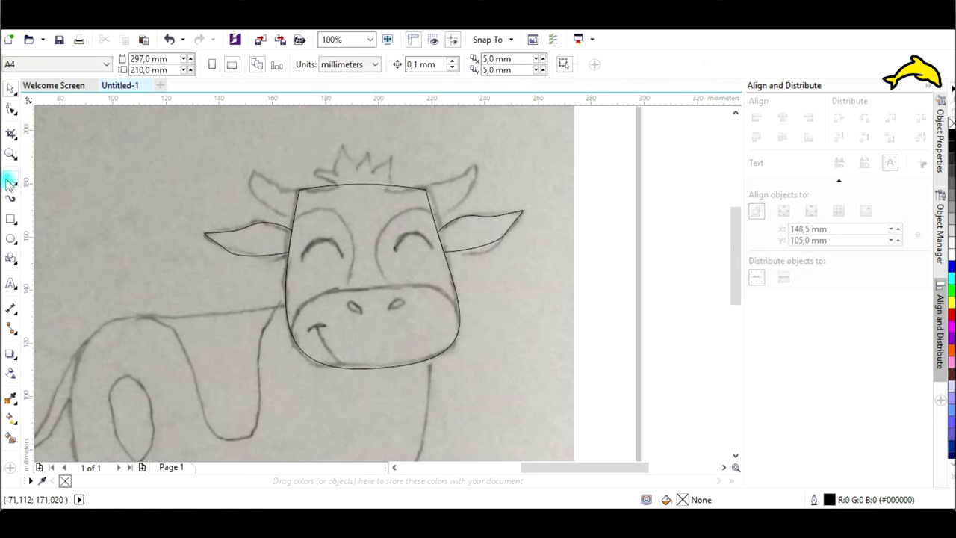
- Trace the right horn as a closed freehand curve that overlaps the upper corner of the head
click(10, 181)
mouse_move(475, 165)
mouse_down()
mouse_move(460, 203)
mouse_move(428, 219)
mouse_move(419, 193)
mouse_move(469, 172)
mouse_up()
key(F10)
scroll(470, 173, up, 2)
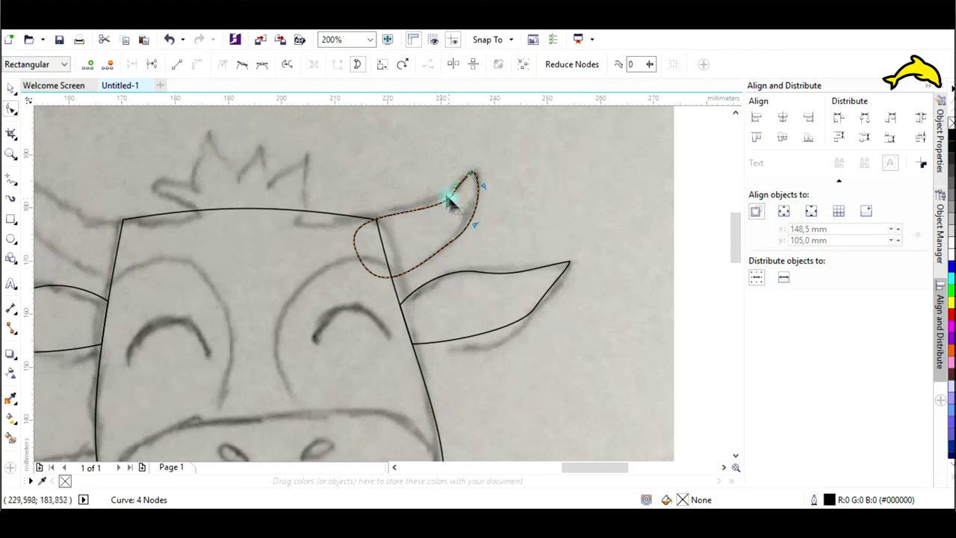
- Refine the right horn's nodes so its upper edge curves smoothly from the head to the tip
click(262, 65)
key(ctrl+z)
double_click(453, 238)
key(ctrl+z)
click(454, 186)
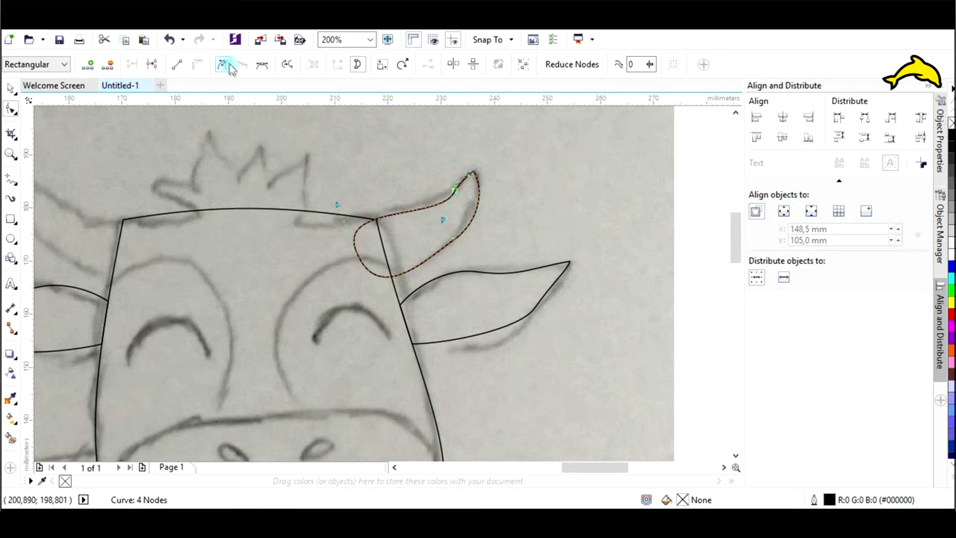
key(space)
click(663, 203)
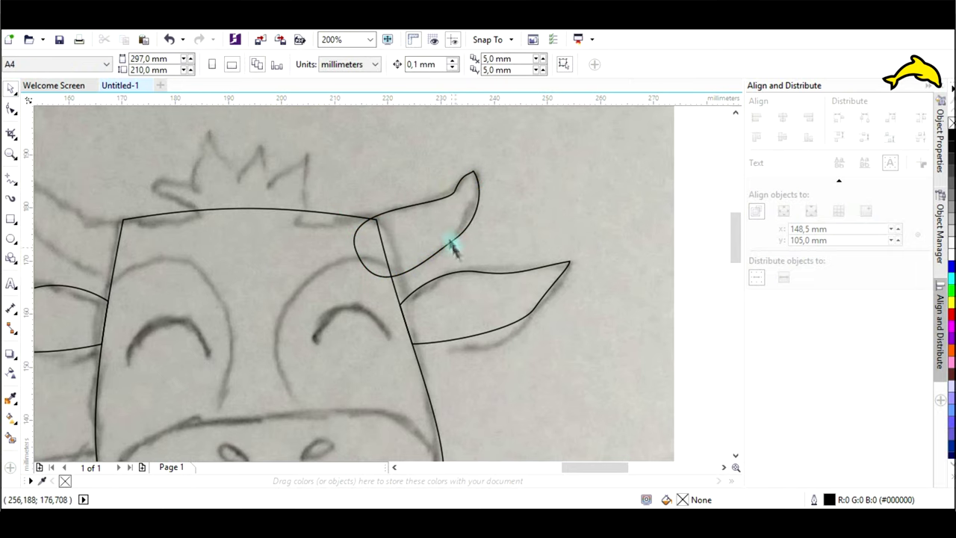
click(455, 193)
key(space)
double_click(377, 219)
drag(451, 186, 454, 198)
key(space)
- Copy the right horn to the left side of the head, mirror it horizontally and position it over the sketched horn
scroll(433, 246, left, 3)
click(568, 223)
drag(569, 224, 231, 194)
right_click(230, 194)
click(318, 64)
drag(206, 227, 214, 254)
- Cut both horns off at the head outline, pasting the head outline back after each subtraction
scroll(247, 239, up, 2)
scroll(213, 254, down, 2)
click(369, 284)
shift+click(578, 243)
click(465, 66)
key(ctrl+v)
shift+click(186, 216)
click(489, 68)
key(ctrl+v)
click(492, 161)
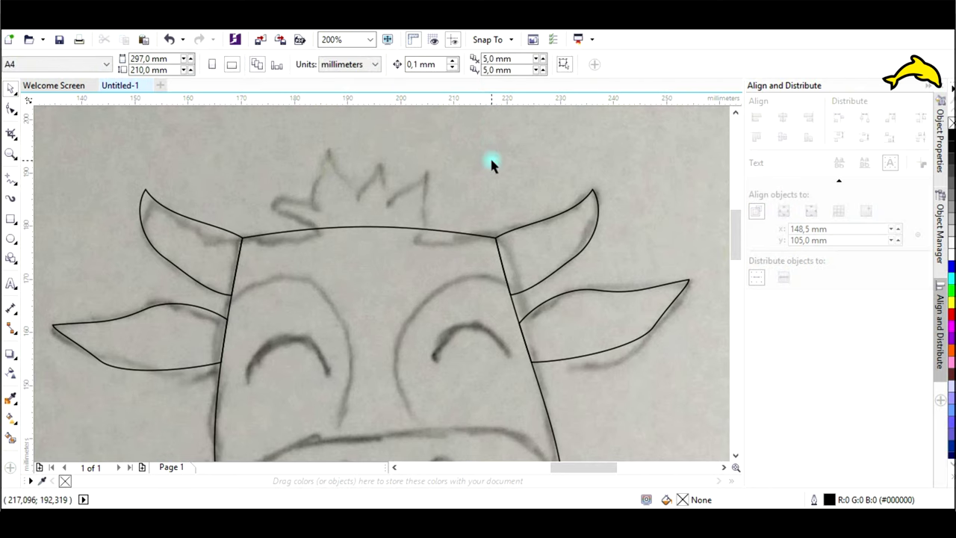
- Trace the hair tuft on top of the head as a closed freehand curve and smooth a node on its left side
click(11, 179)
click(427, 175)
mouse_move(423, 229)
mouse_down()
mouse_move(361, 244)
mouse_move(312, 212)
mouse_up()
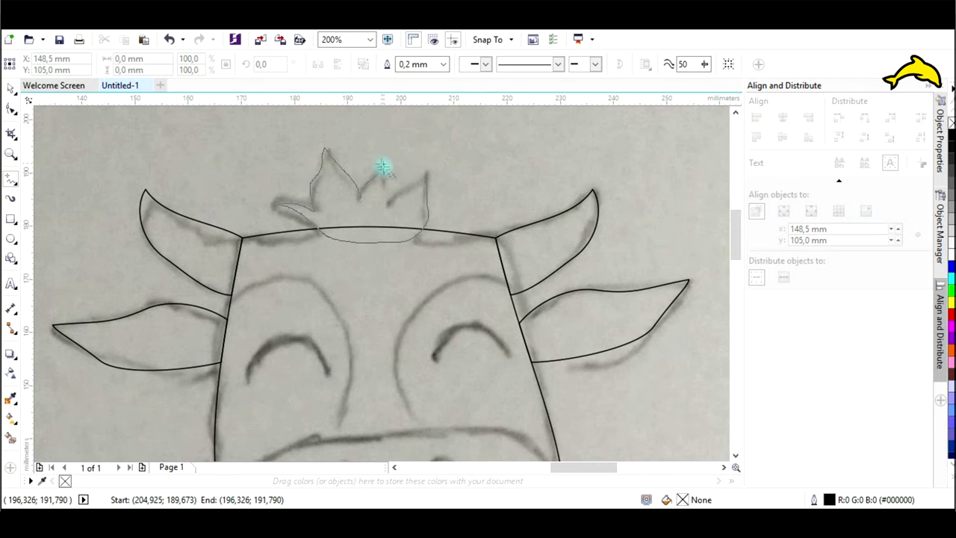
drag(422, 179, 427, 175)
click(11, 109)
click(317, 176)
click(262, 65)
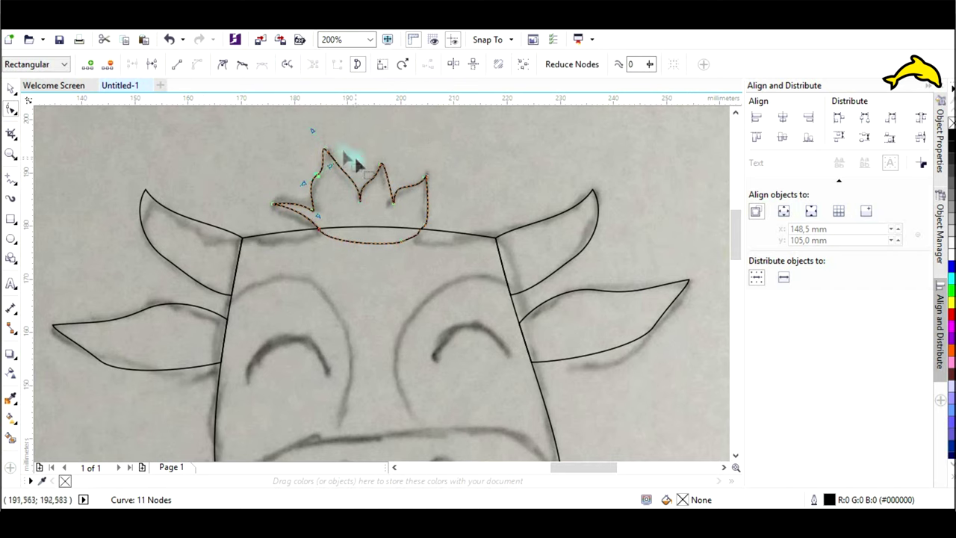
- Weld the hair tuft to the head outline
click(11, 88)
click(401, 182)
click(426, 196)
shift+click(449, 232)
click(392, 64)
key(Escape)
scroll(475, 191, down, 2)
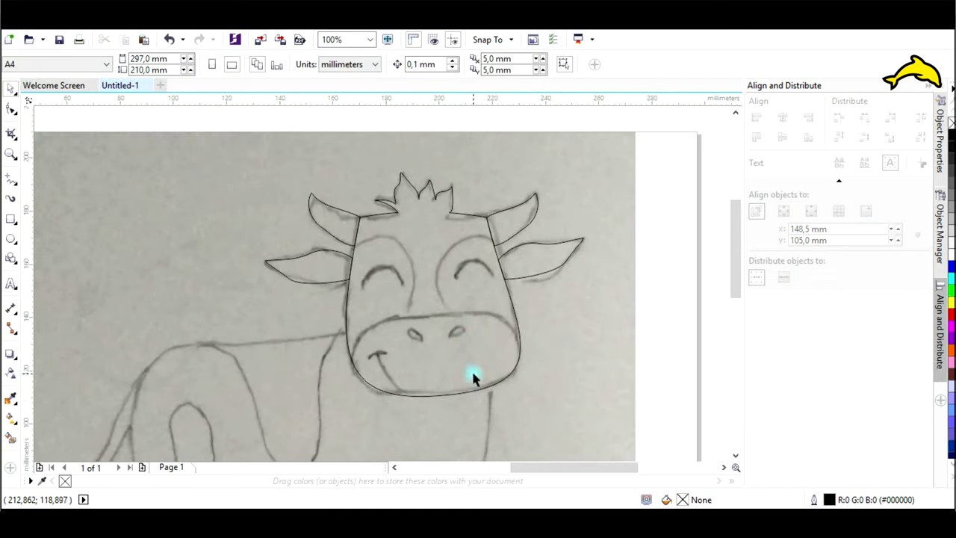
scroll(475, 379, down, 1)
click(11, 239)
drag(326, 385, 570, 272)
key(ctrl+z)
- Draw a rectangle over the cow's muzzle and round its corners
click(10, 219)
drag(329, 379, 557, 266)
mouse_move(336, 271)
mouse_down()
mouse_move(412, 283)
mouse_move(384, 274)
mouse_up()
click(450, 321)
- Resize, tilt and reposition the rounded rectangle to follow the upper edge of the sketched muzzle
drag(558, 384, 567, 370)
click(476, 341)
drag(559, 263, 531, 277)
drag(443, 326, 435, 313)
drag(521, 308, 531, 313)
drag(437, 357, 440, 369)
- Intersect the rounded rectangle with the head outline to form the muzzle, and delete the leftover rectangle
shift+click(442, 227)
click(469, 64)
drag(516, 344, 559, 380)
key(Delete)
- Draw a circle about 18 mm wide on the right eye, turn it into a half-circle arc and copy it onto the left eye
key(F7)
drag(446, 213, 501, 267)
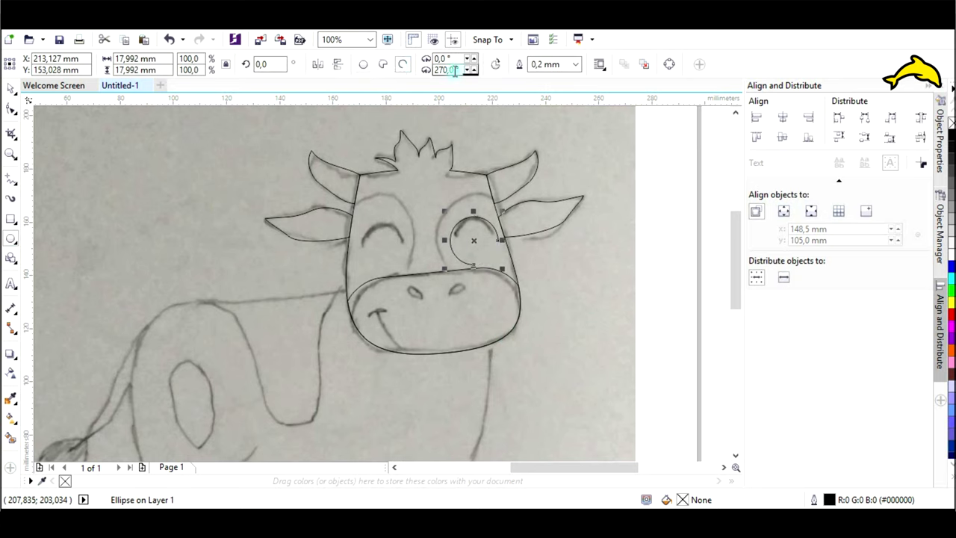
drag(472, 232, 383, 239)
right_click(381, 241)
scroll(382, 230, up, 2)
scroll(384, 242, down, 1)
scroll(466, 270, down, 1)
click(628, 298)
- Draw an ellipse about 35 × 39 mm around the right eye and copy it around the left eye
click(11, 238)
drag(473, 213, 606, 316)
drag(467, 264, 476, 274)
drag(610, 263, 418, 282)
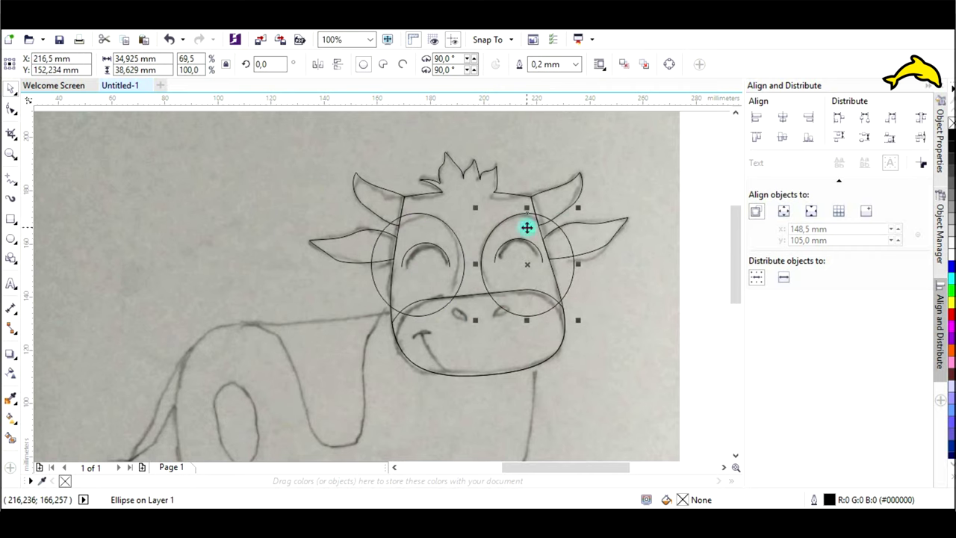
- Intersect the right eye-patch ellipse with the head outline and delete the leftover ellipse
drag(572, 267, 652, 256)
key(Delete)
click(552, 309)
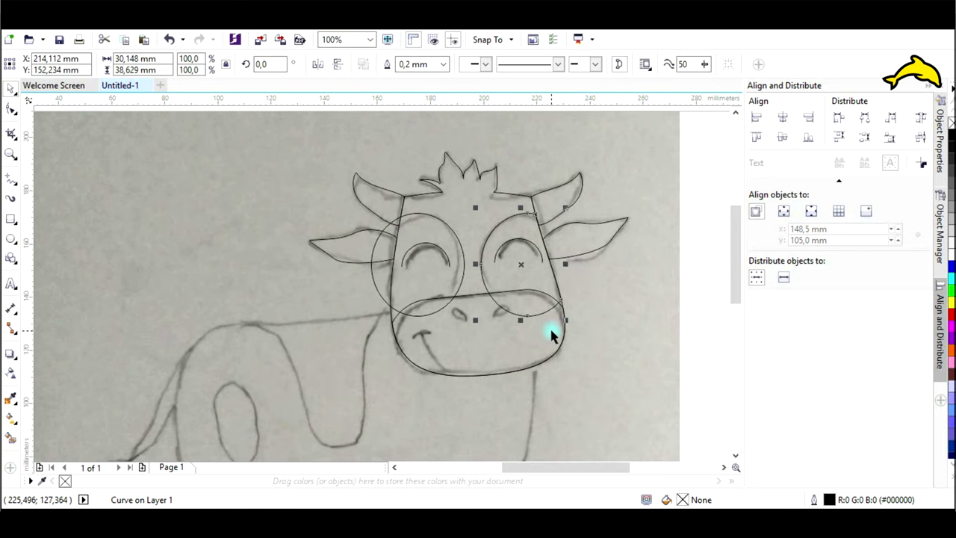
- Trim the right eye patch with the muzzle shape so it ends at the muzzle's upper edge
click(549, 330)
shift+click(487, 236)
click(486, 64)
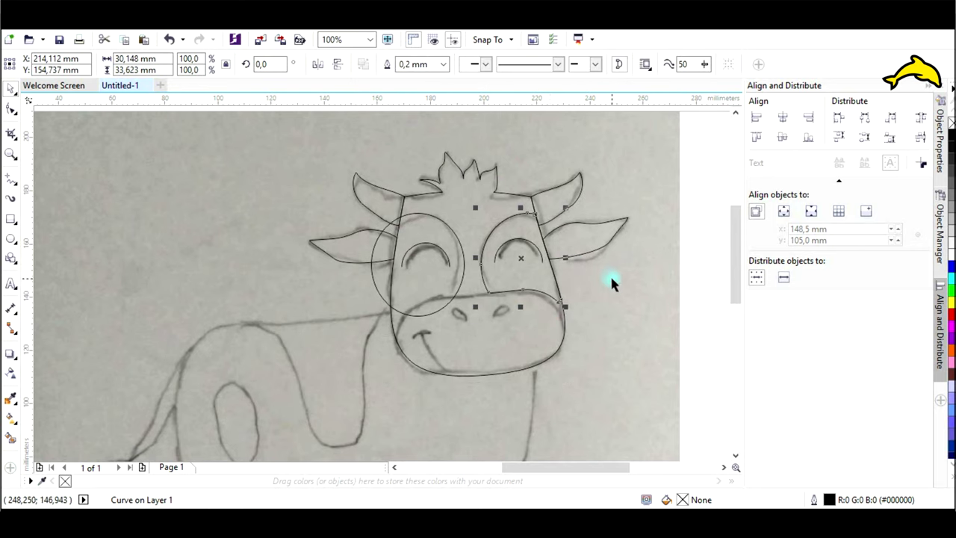
click(603, 306)
scroll(561, 309, up, 5)
scroll(561, 309, down, 5)
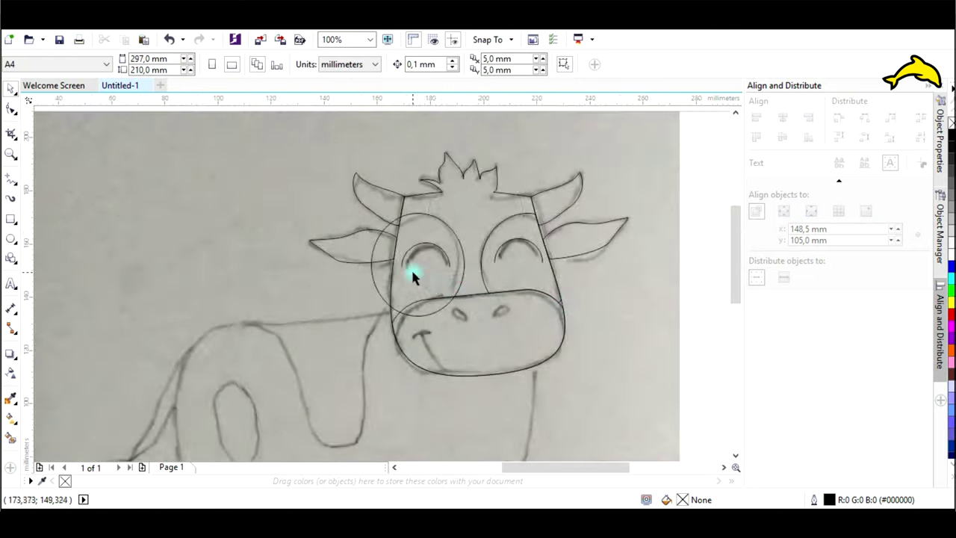
- Intersect the left eye-patch ellipse with the head outline and delete the leftover ellipse
click(461, 270)
shift+click(488, 214)
click(473, 65)
click(380, 263)
key(Delete)
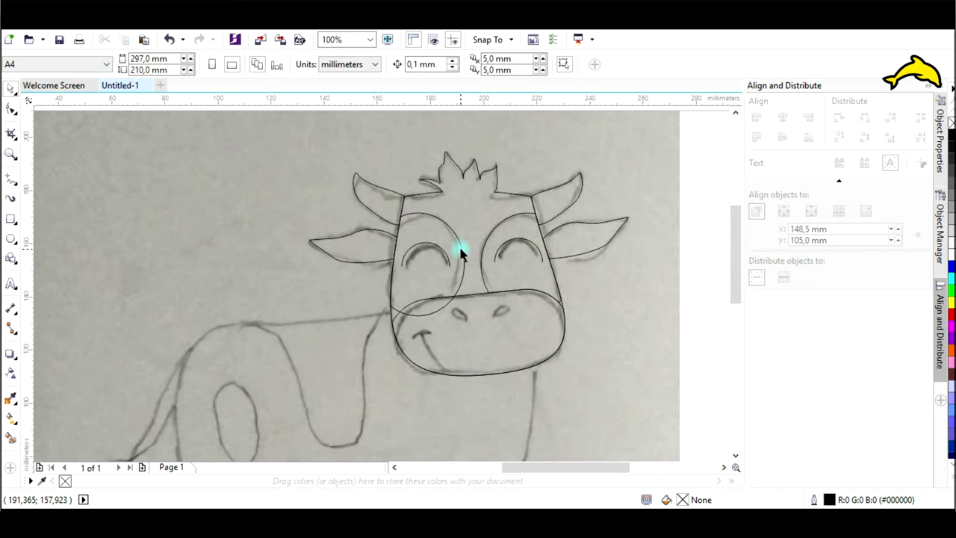
- Trim the left eye patch with the muzzle shape so it ends at the muzzle's upper edge
click(460, 250)
shift+click(491, 320)
click(487, 65)
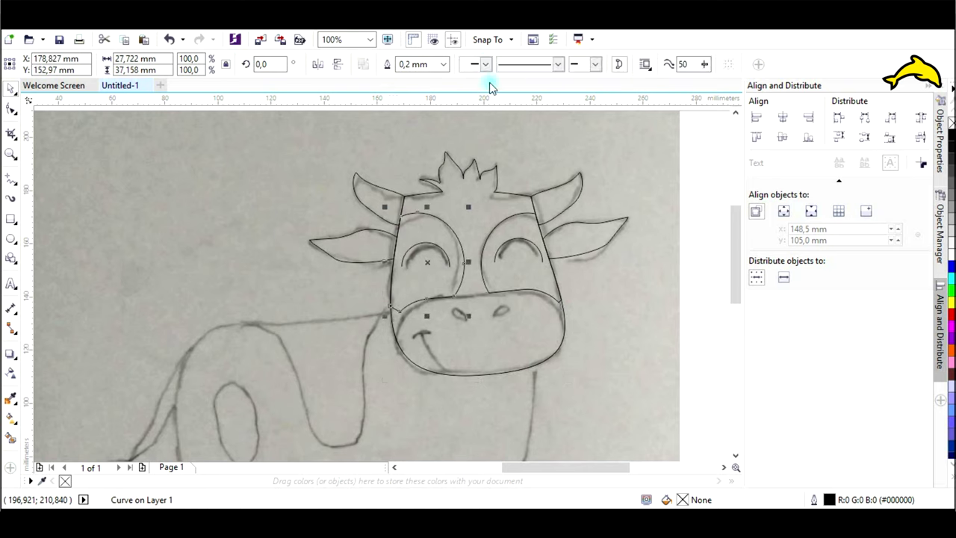
click(619, 315)
scroll(515, 346, down, 3)
scroll(575, 311, up, 3)
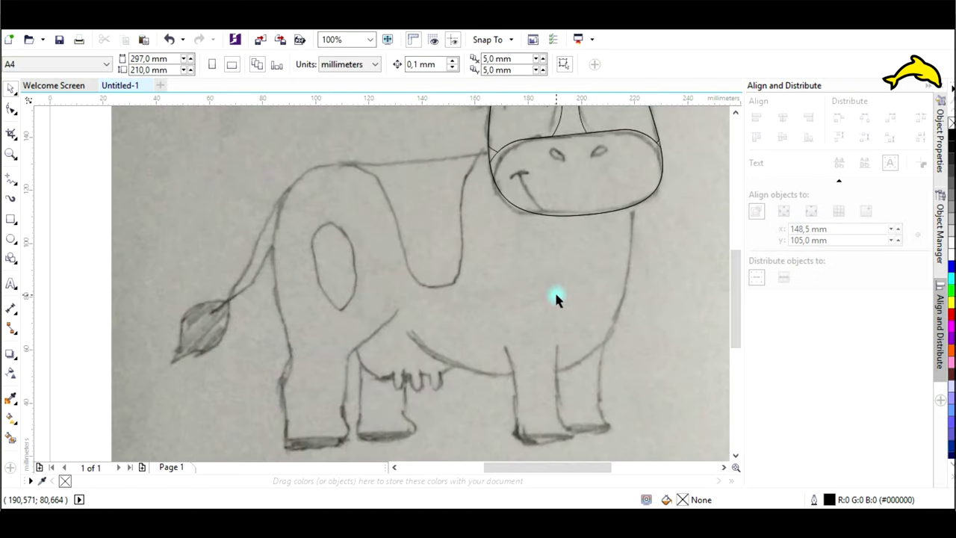
click(13, 180)
mouse_move(349, 163)
mouse_down()
mouse_move(307, 170)
mouse_move(286, 196)
mouse_move(274, 263)
mouse_move(281, 310)
mouse_up()
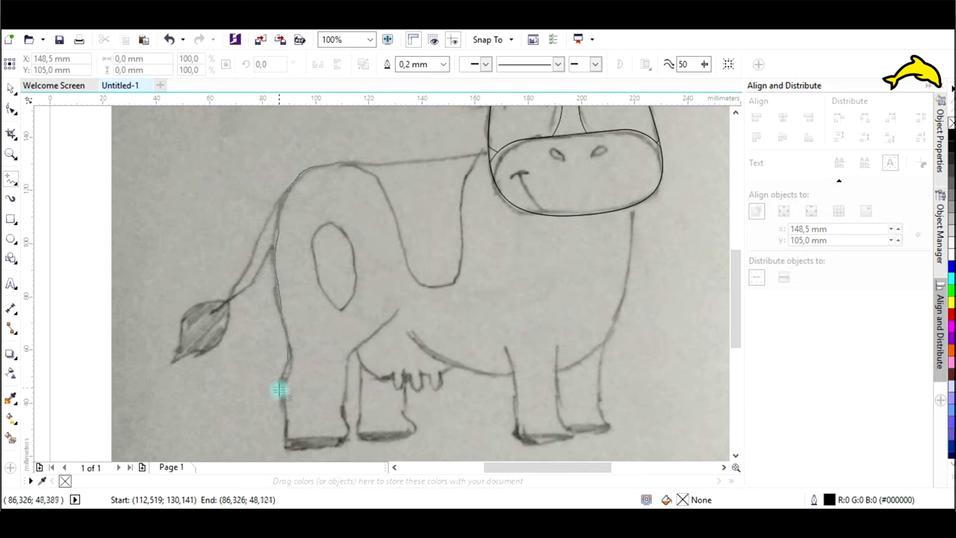
drag(283, 448, 340, 448)
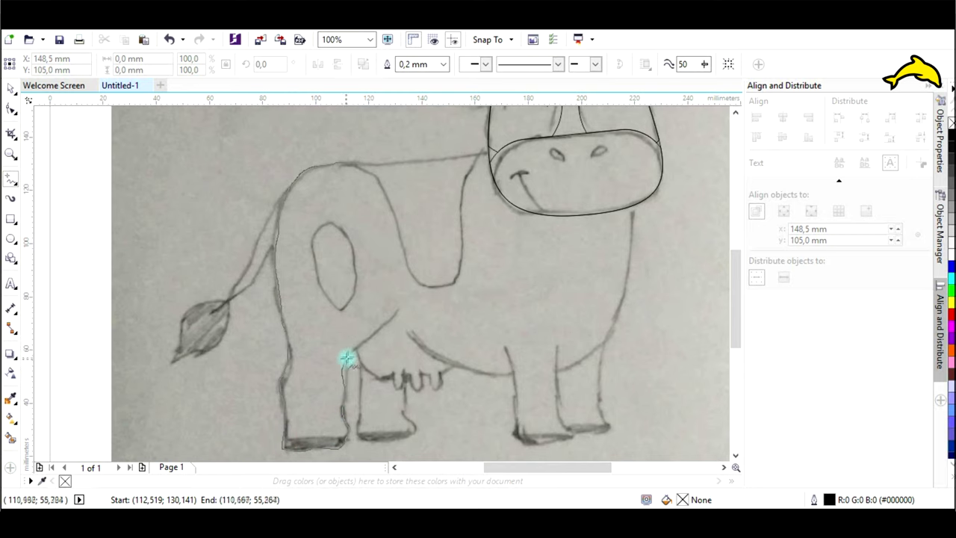
mouse_move(361, 390)
mouse_down()
mouse_move(359, 435)
mouse_move(412, 440)
mouse_up()
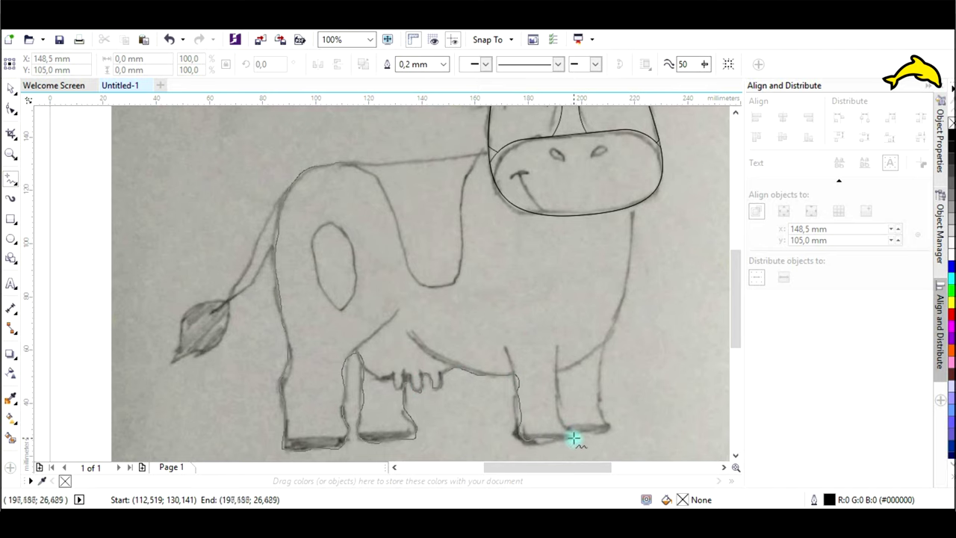
drag(552, 404, 553, 401)
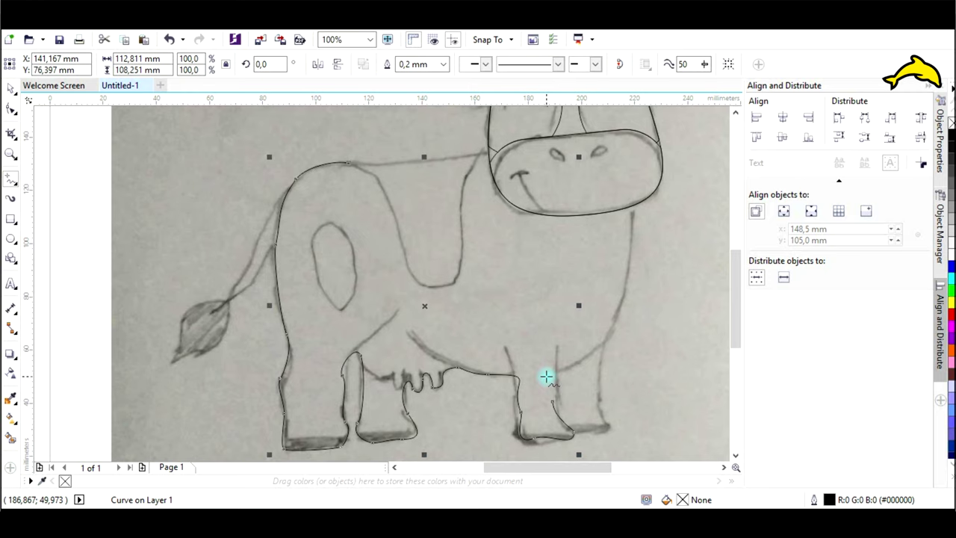
key(Delete)
- Start the body outline with the Bezier tool, tracing from the muzzle along the back and down the rear of the near hind leg
click(15, 183)
click(46, 232)
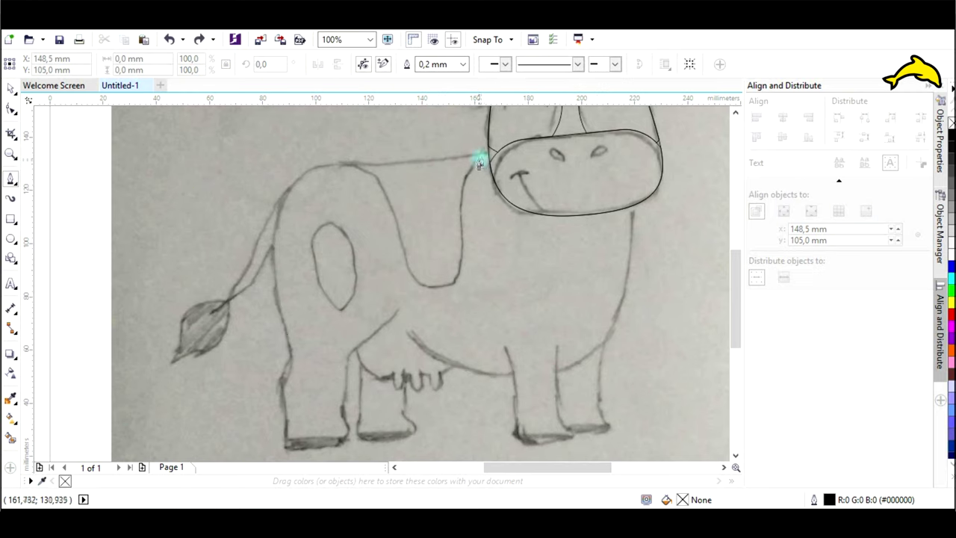
click(487, 157)
click(464, 160)
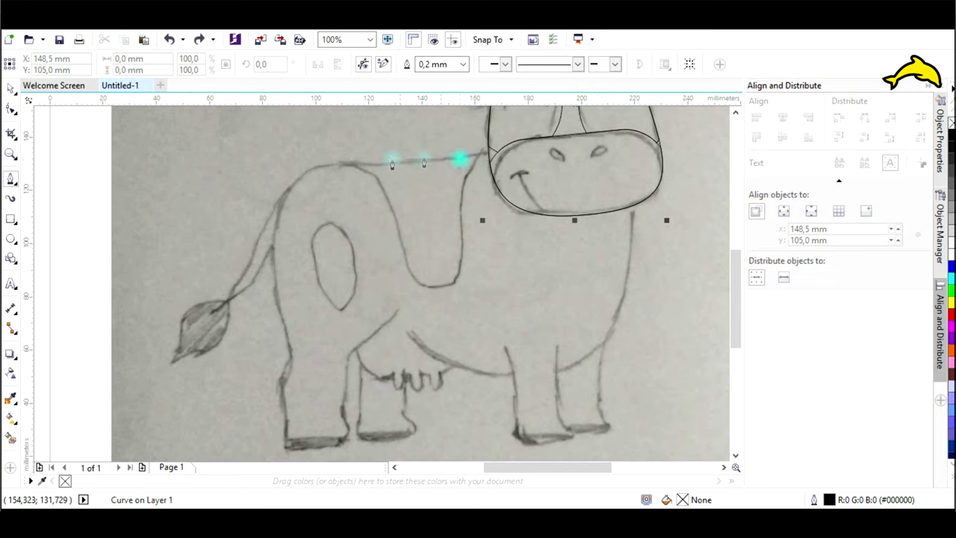
click(317, 161)
drag(281, 228, 280, 233)
drag(276, 302, 281, 319)
drag(292, 362, 289, 375)
click(280, 391)
drag(284, 448, 293, 453)
- Continue the body outline around the near hind hoof, up the leg's inner side and along the udder and belly
drag(347, 445, 346, 402)
scroll(346, 420, up, 2)
drag(338, 343, 345, 320)
scroll(348, 241, up, 1)
scroll(348, 241, down, 2)
drag(363, 204, 365, 192)
click(381, 183)
drag(406, 235, 431, 245)
click(578, 219)
- Continue the body outline around the near front leg, down its inner side, under the hoof and back up to the belly
scroll(564, 237, down, 2)
scroll(564, 237, up, 4)
scroll(297, 230, down, 2)
click(297, 230)
click(303, 359)
click(411, 358)
click(380, 223)
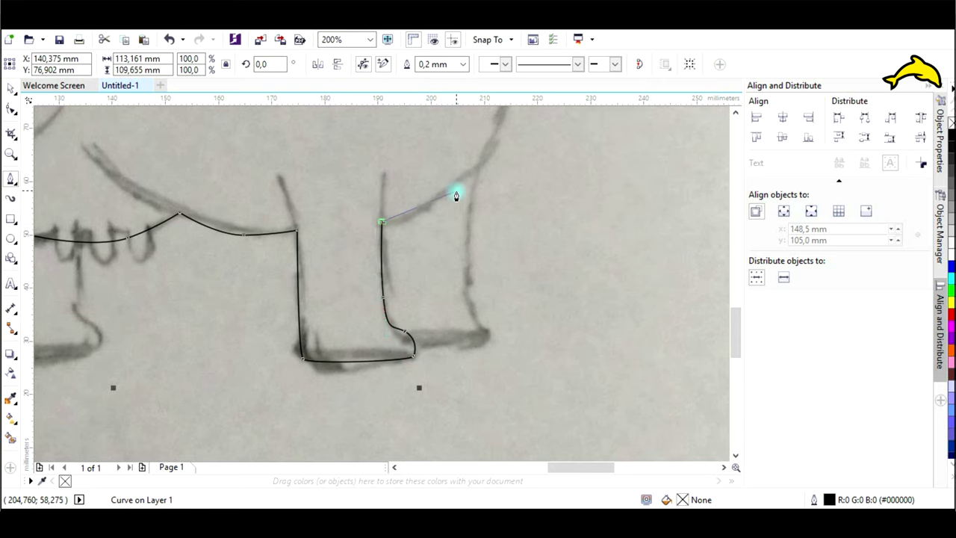
- Trace the chest up behind the muzzle and close the body outline along the back
scroll(454, 195, down, 2)
drag(482, 310, 493, 274)
drag(494, 179, 483, 162)
click(371, 147)
click(323, 152)
- Delete surplus nodes along the back and the near hind leg of the body outline to smooth it
key(F10)
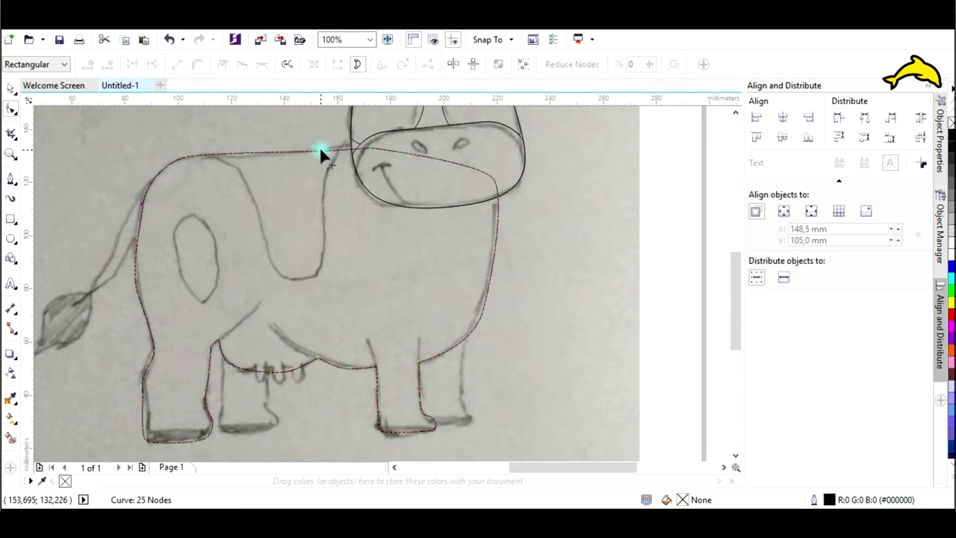
double_click(142, 203)
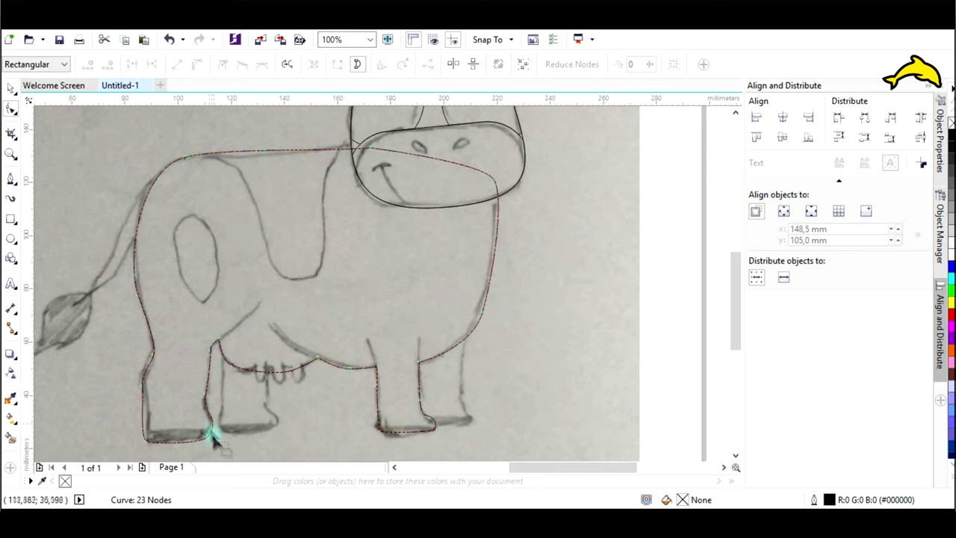
scroll(209, 434, up, 1)
double_click(218, 271)
double_click(224, 419)
key(ctrl+z)
double_click(82, 339)
key(ctrl+z)
double_click(208, 360)
key(ctrl+z)
key(Delete)
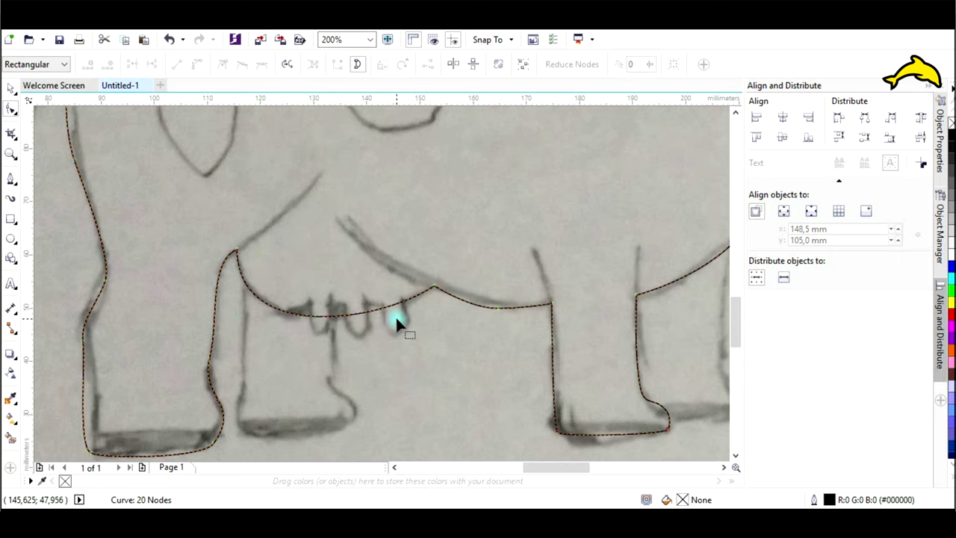
- Delete the surplus node on the belly between the udder and the front leg to smooth the body outline
scroll(401, 318, right, 1)
double_click(455, 305)
scroll(559, 385, right, 4)
scroll(565, 317, up, 4)
scroll(570, 351, down, 2)
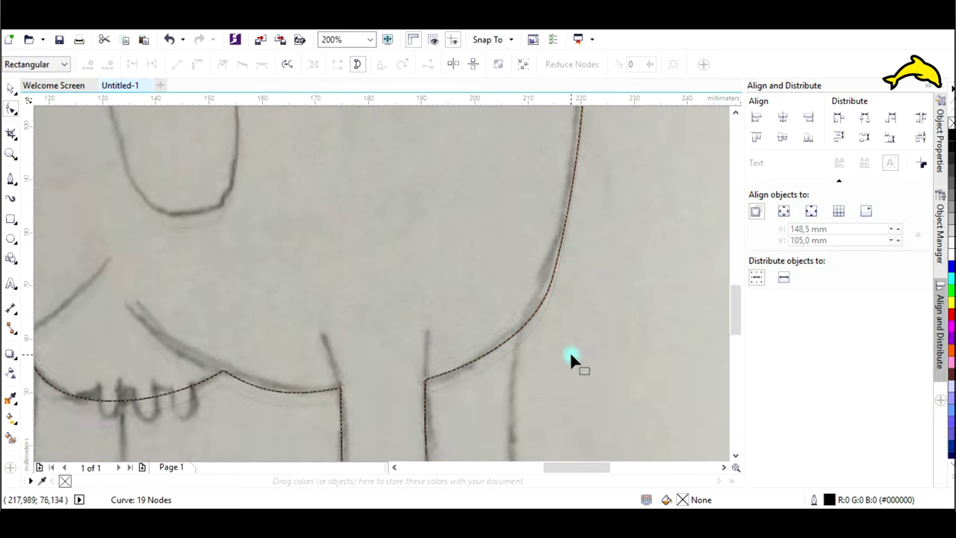
scroll(570, 355, down, 2)
scroll(551, 351, up, 1)
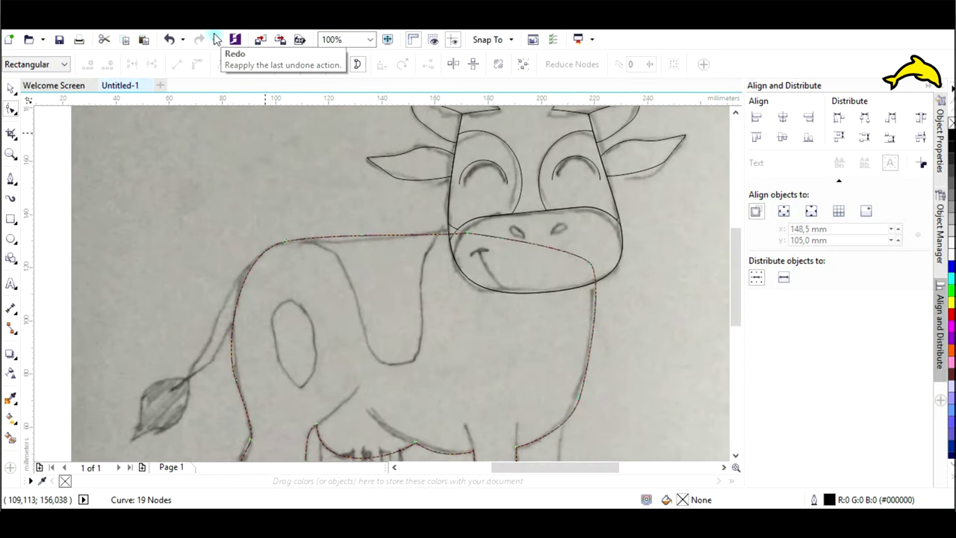
scroll(579, 298, down, 3)
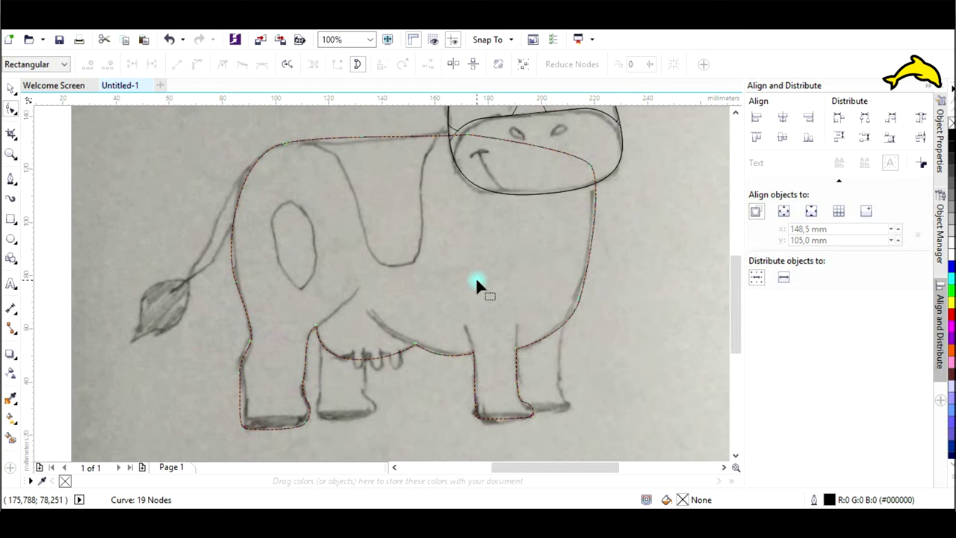
click(11, 180)
click(561, 349)
drag(561, 387, 568, 400)
scroll(565, 404, up, 2)
key(Delete)
- Draw the far front leg with the Bezier tool as a closed curve about 22 × 36 mm overlapping the body
click(546, 170)
drag(543, 325, 550, 340)
drag(566, 378, 574, 385)
drag(590, 407, 576, 423)
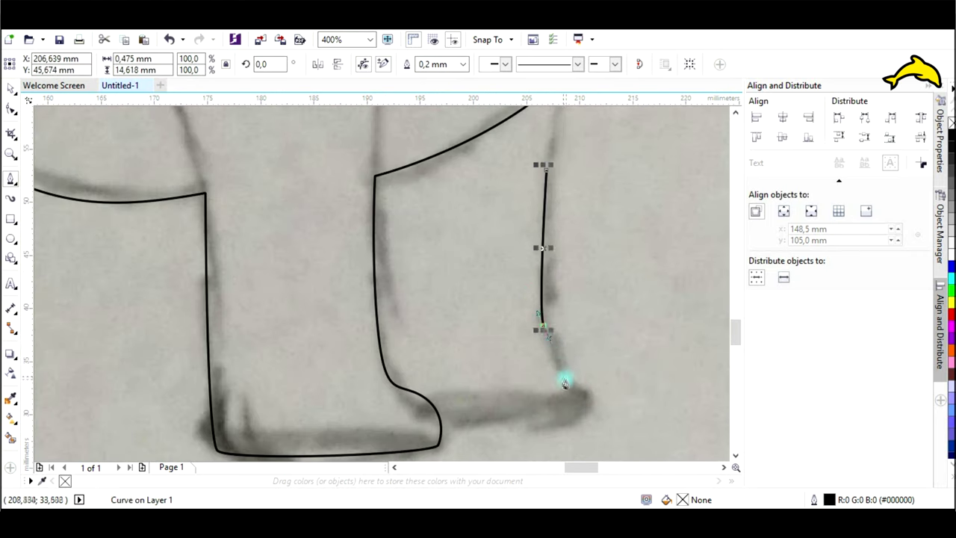
drag(399, 414, 384, 402)
drag(362, 186, 363, 166)
scroll(388, 132, down, 1)
scroll(389, 137, up, 1)
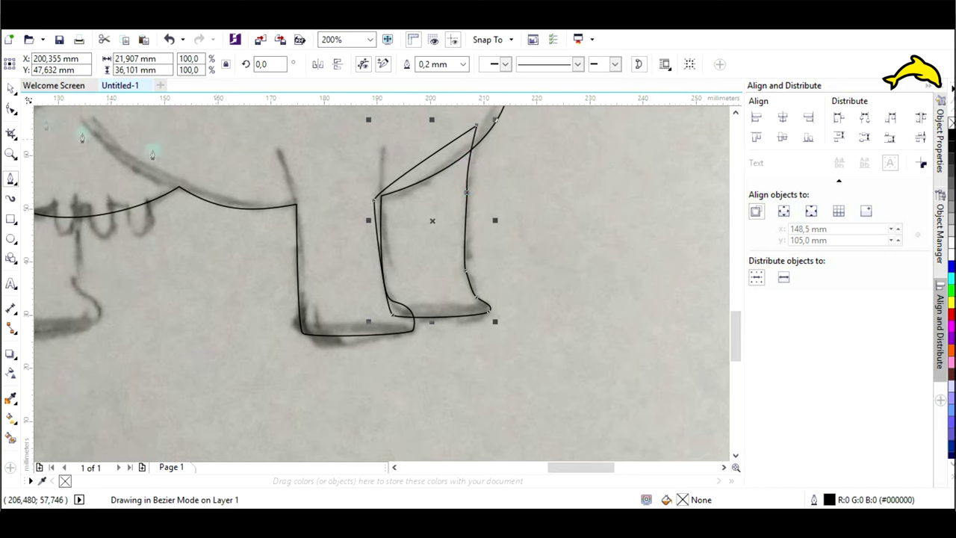
key(F10)
scroll(446, 322, down, 1)
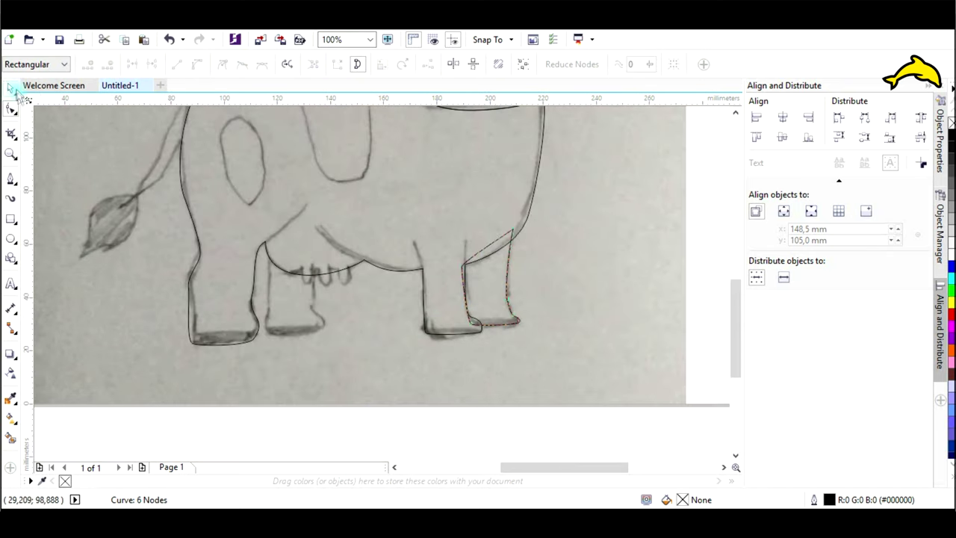
- Copy the far front leg onto the far hind leg and reshape it to the sketch, about 22 × 38 mm
key(space)
drag(465, 324, 296, 291)
scroll(277, 314, up, 1)
key(space)
drag(273, 334, 254, 343)
mouse_move(255, 220)
mouse_down()
mouse_move(260, 164)
mouse_move(300, 149)
mouse_up()
drag(308, 338, 308, 346)
drag(260, 263, 263, 260)
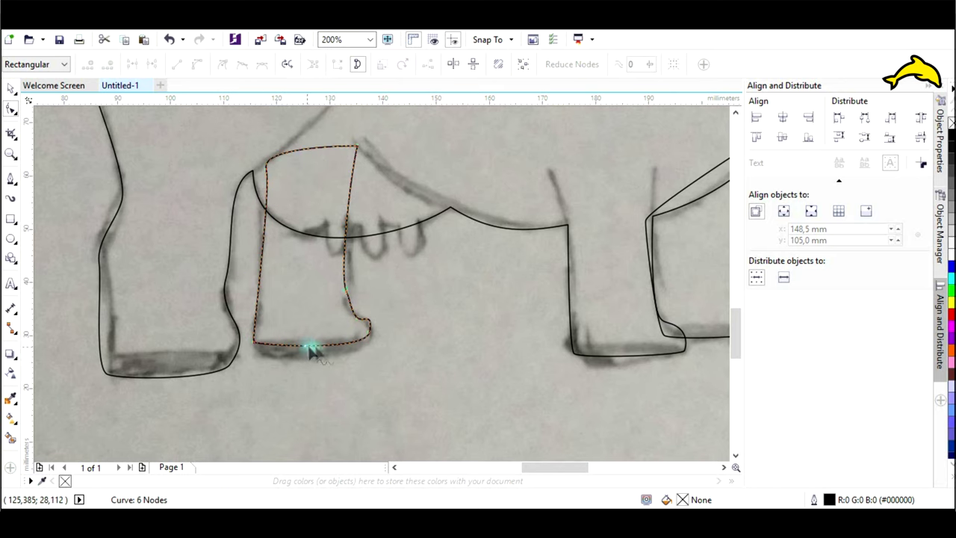
scroll(434, 394, down, 1)
key(space)
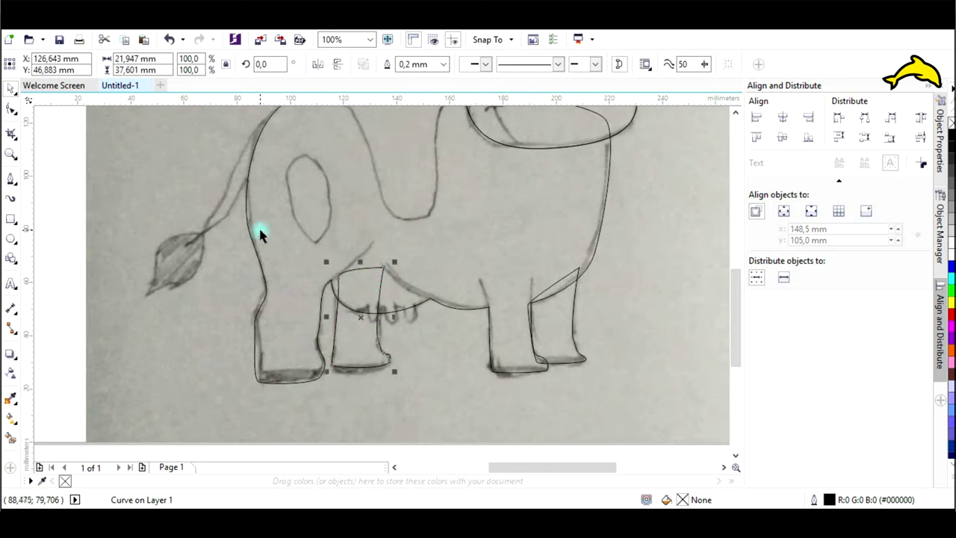
- Trim the far hind leg and the far front leg with the body shape so both end at the body outline
shift+click(365, 361)
click(472, 66)
key(ctrl+v)
shift+click(564, 330)
click(471, 66)
key(ctrl+z)
click(481, 65)
key(ctrl+v)
click(701, 292)
- Draw the curved thigh crease with the Bezier tool, ending where the near hind leg meets the udder
scroll(701, 292, down, 1)
scroll(619, 201, up, 1)
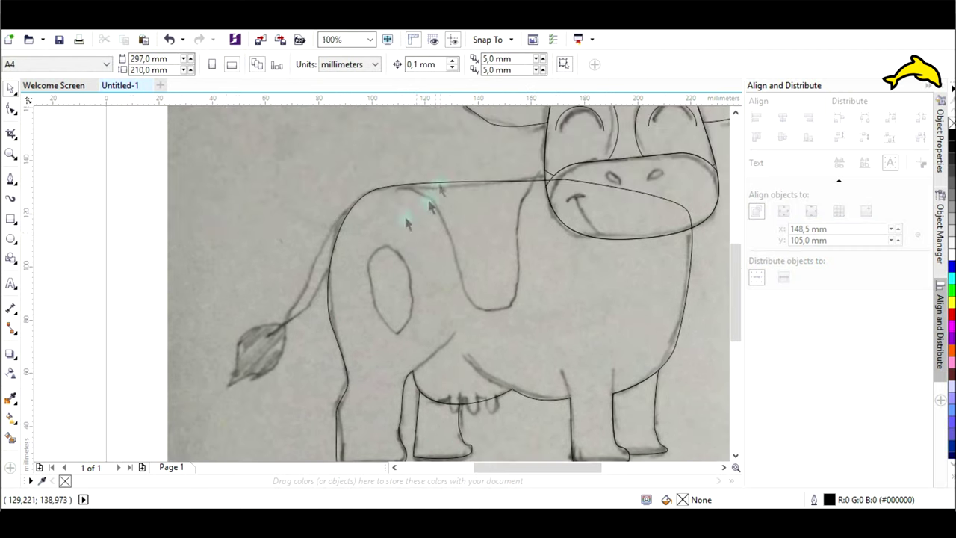
click(11, 180)
scroll(416, 348, up, 2)
drag(442, 281, 401, 316)
click(374, 331)
click(11, 109)
double_click(441, 278)
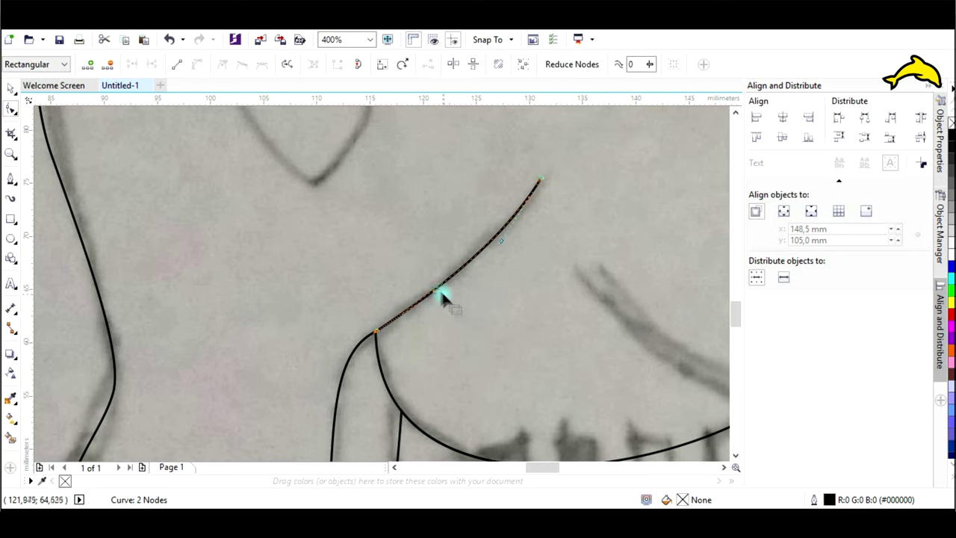
- Draw the belly crease as a curve running up into the body from the point where the udder meets the belly
scroll(448, 299, down, 2)
scroll(522, 373, up, 1)
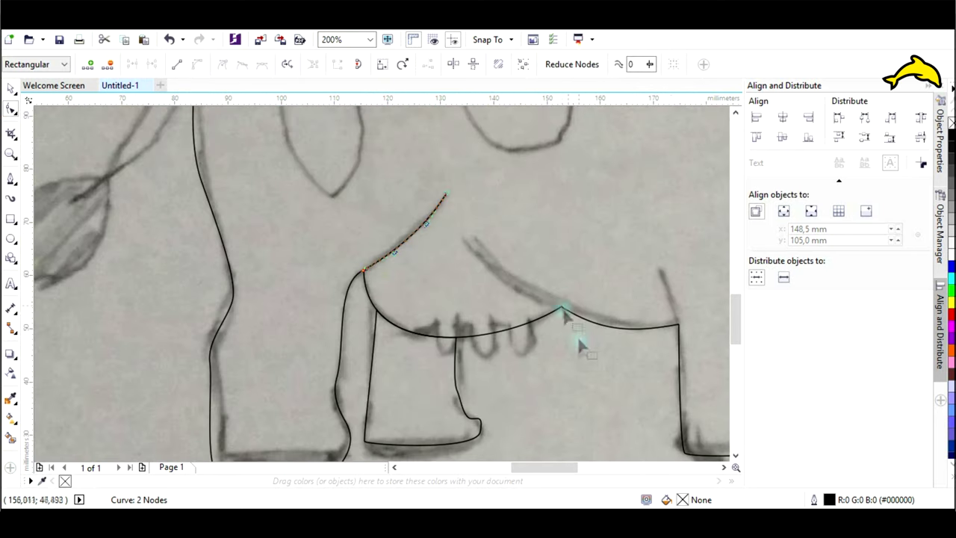
scroll(578, 335, up, 1)
click(11, 180)
click(561, 308)
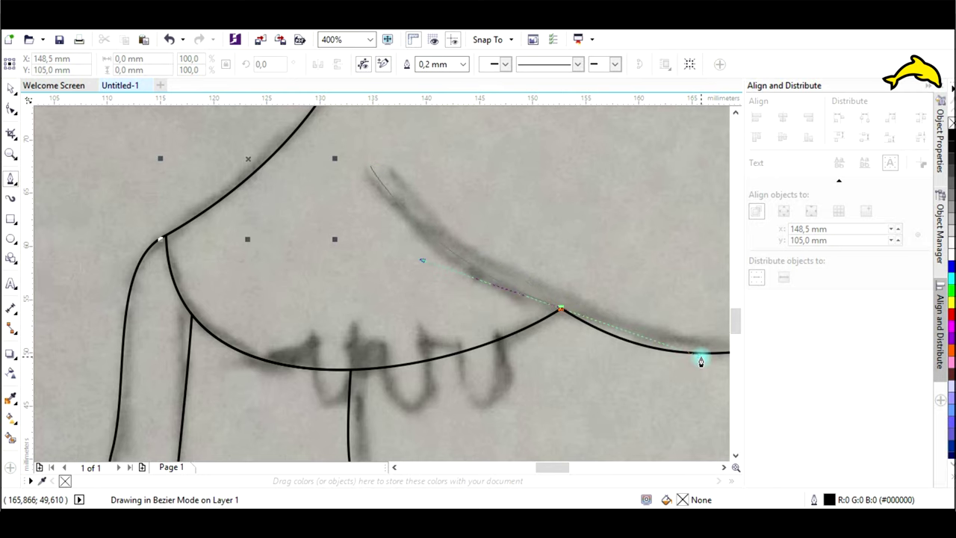
click(385, 157)
key(F10)
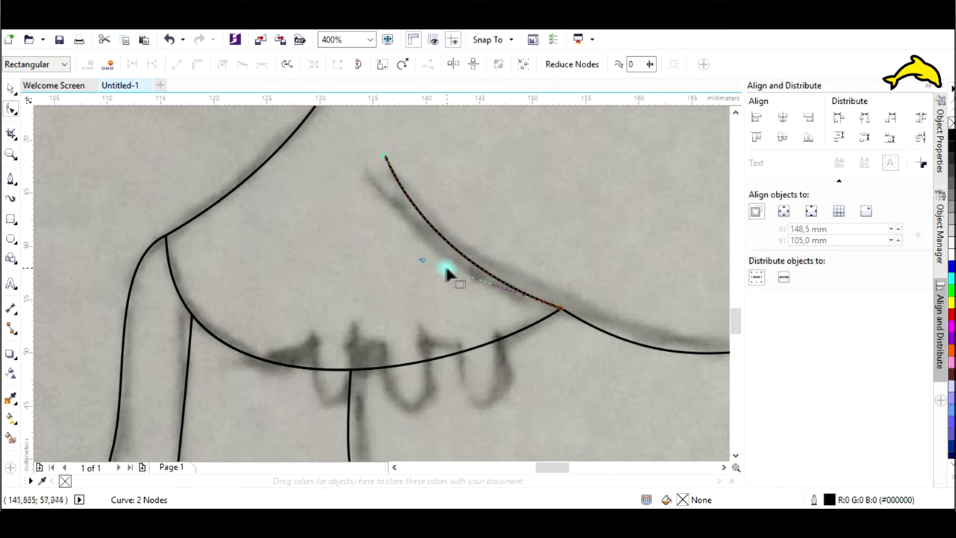
- Draw two short crease lines that extend both sides of the near front leg up into the body
scroll(603, 364, down, 2)
scroll(572, 357, up, 2)
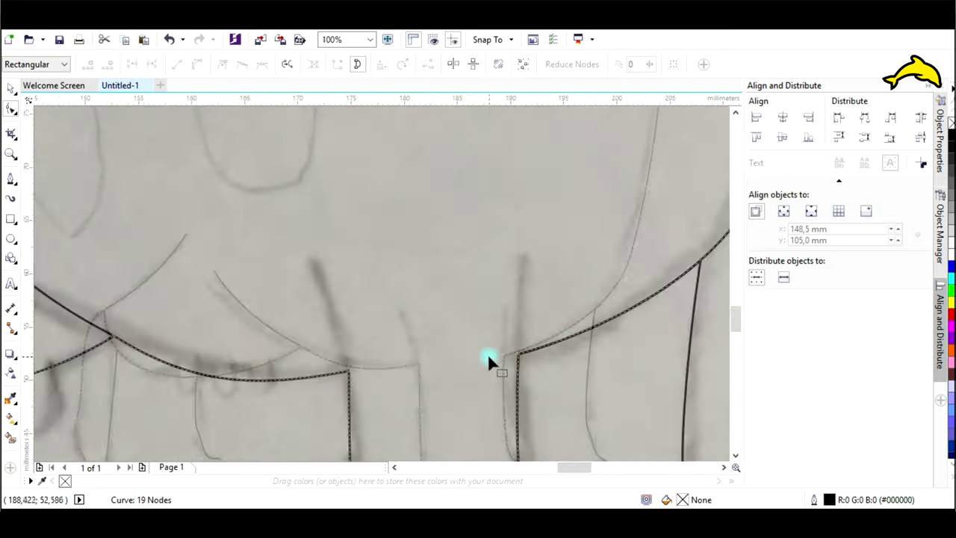
click(11, 180)
click(514, 237)
click(508, 331)
click(11, 109)
key(F5)
click(297, 236)
click(338, 348)
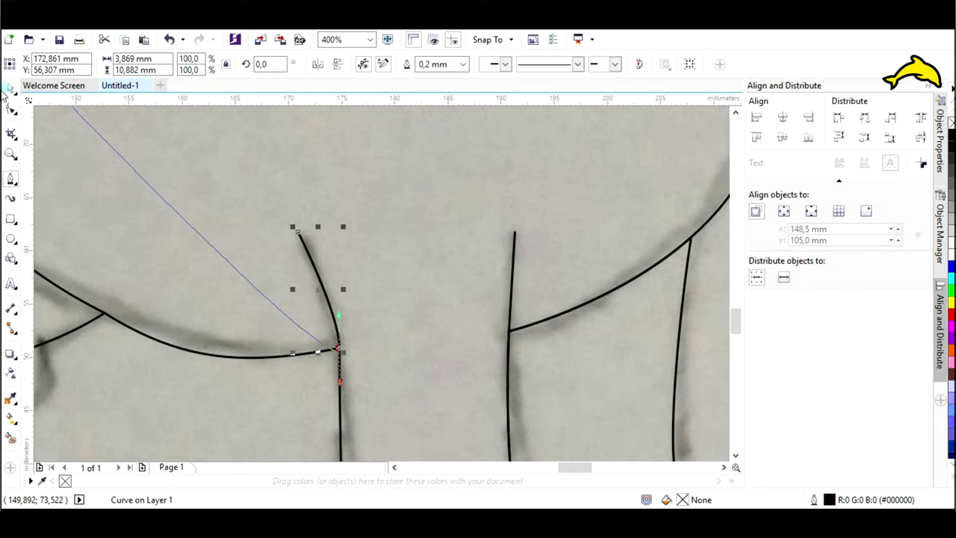
key(Escape)
scroll(201, 367, down, 2)
scroll(291, 392, up, 1)
scroll(363, 387, up, 1)
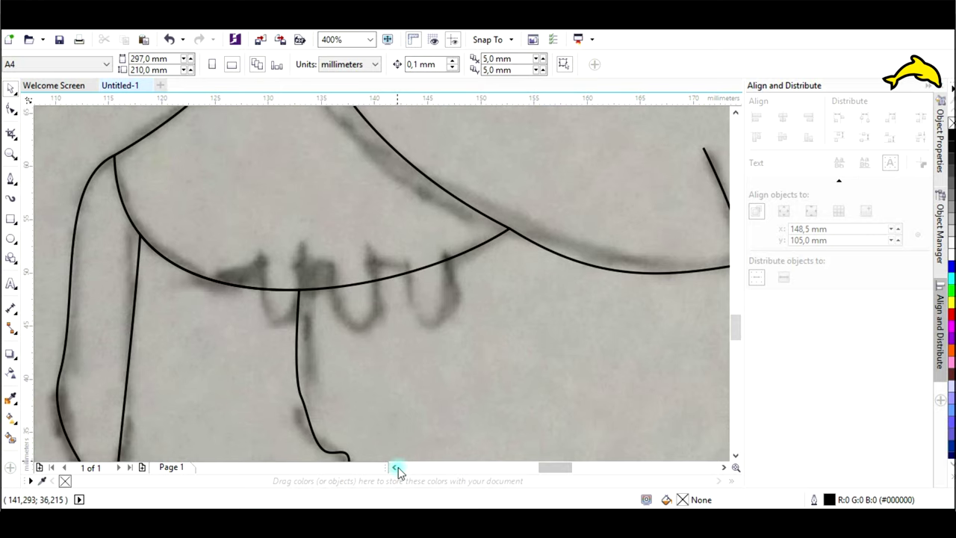
key(F10)
click(16, 183)
click(53, 182)
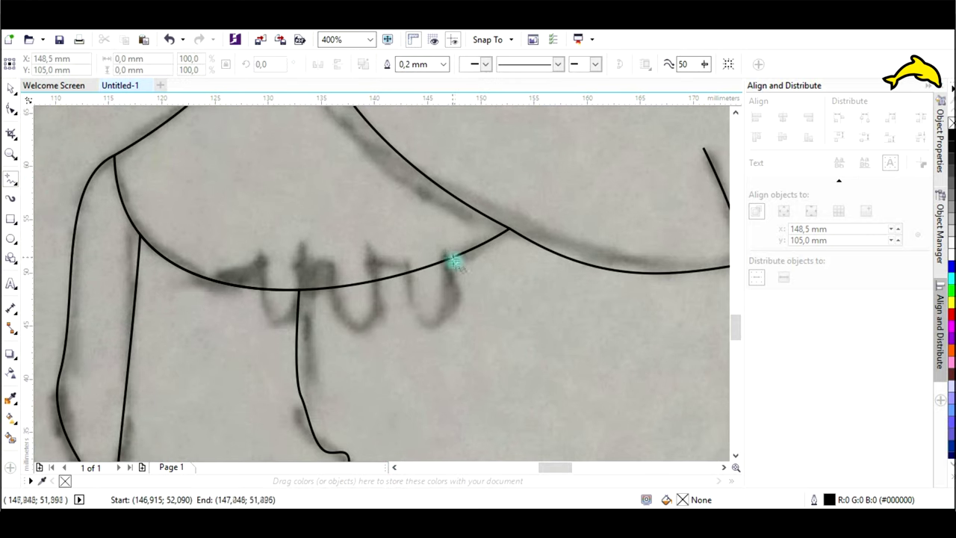
mouse_move(414, 312)
mouse_down()
mouse_move(405, 258)
mouse_move(453, 275)
mouse_up()
key(ctrl+z)
- Draw a rectangular teat with a rounded lower end, place three of them under the udder and weld them to the body
click(12, 219)
mouse_move(409, 324)
mouse_down()
mouse_move(450, 244)
mouse_move(469, 327)
mouse_up()
click(11, 109)
click(11, 88)
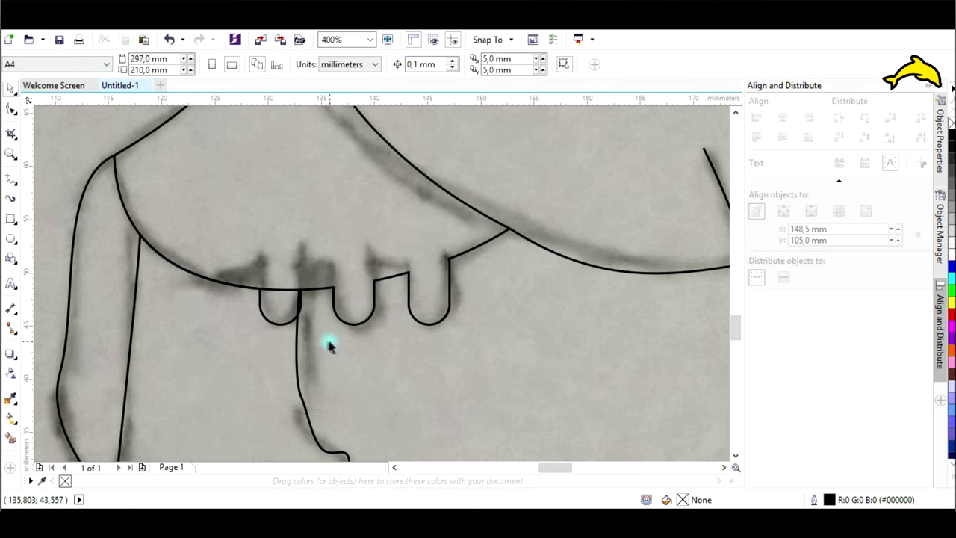
- Trim the far hind leg with the body shape so the leg's upper edge no longer crosses the first teat
click(298, 382)
key(ctrl+z)
scroll(339, 364, down, 4)
scroll(346, 354, up, 4)
click(379, 282)
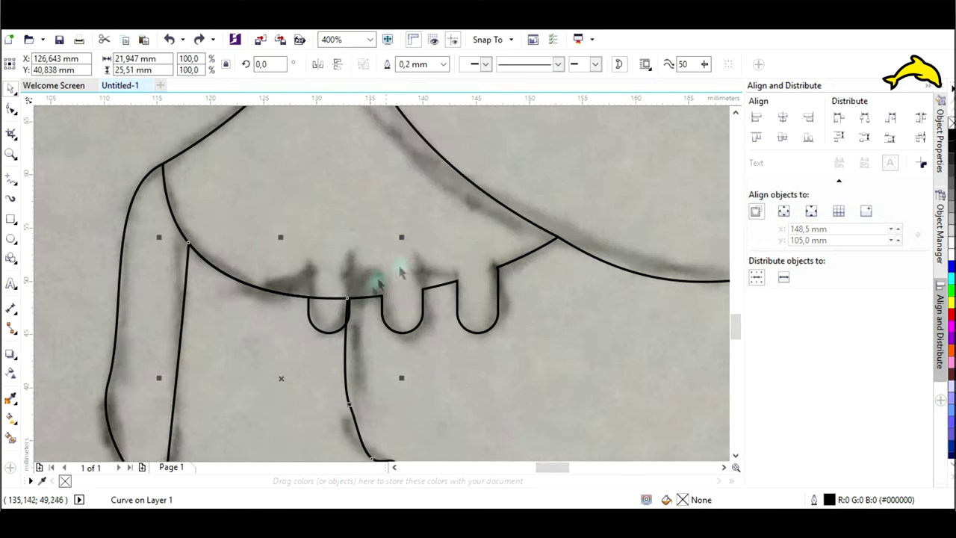
shift+click(347, 384)
click(472, 66)
key(ctrl+z)
click(489, 65)
key(ctrl+v)
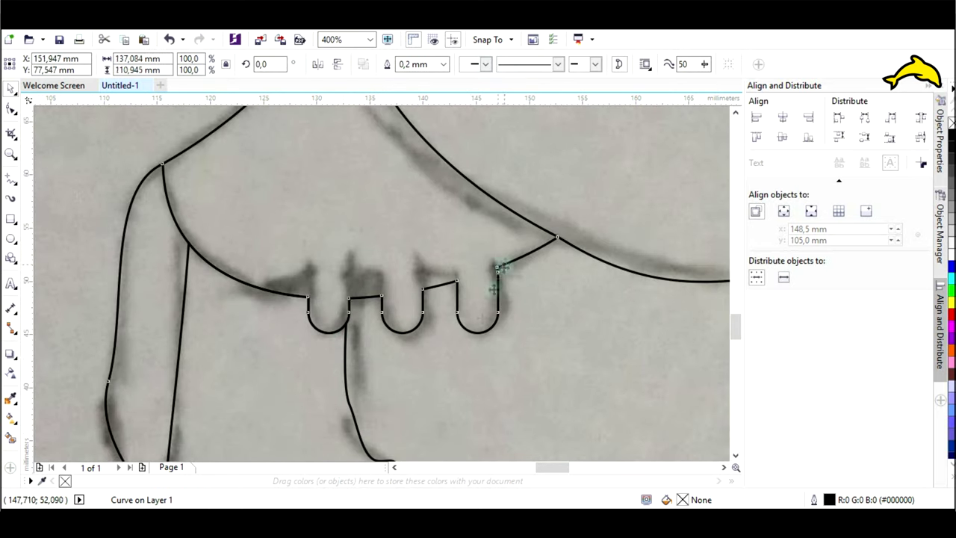
click(471, 393)
- Trace the closed oval spot on the cow's hindquarters with the Freehand tool and start editing its nodes
scroll(472, 393, down, 3)
scroll(478, 299, up, 2)
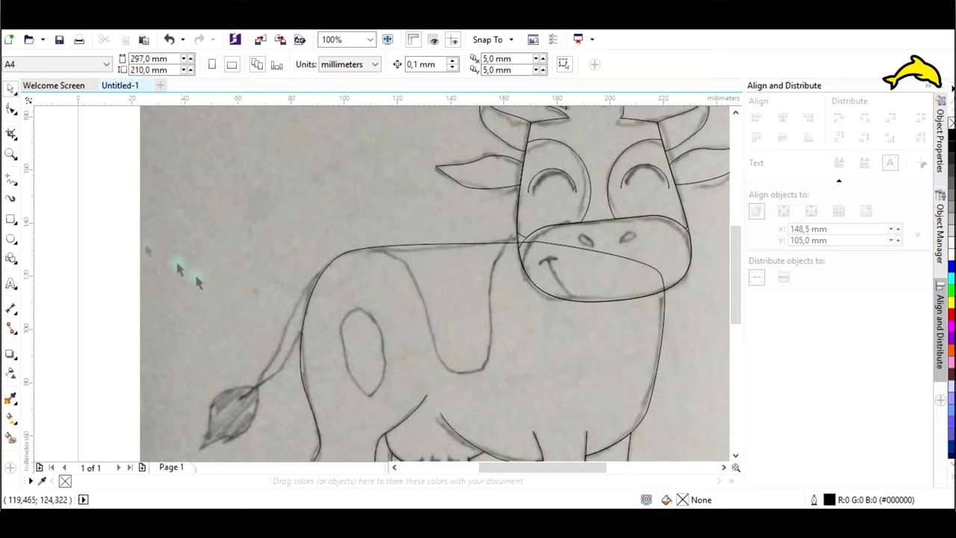
key(F5)
drag(363, 314, 363, 312)
key(F10)
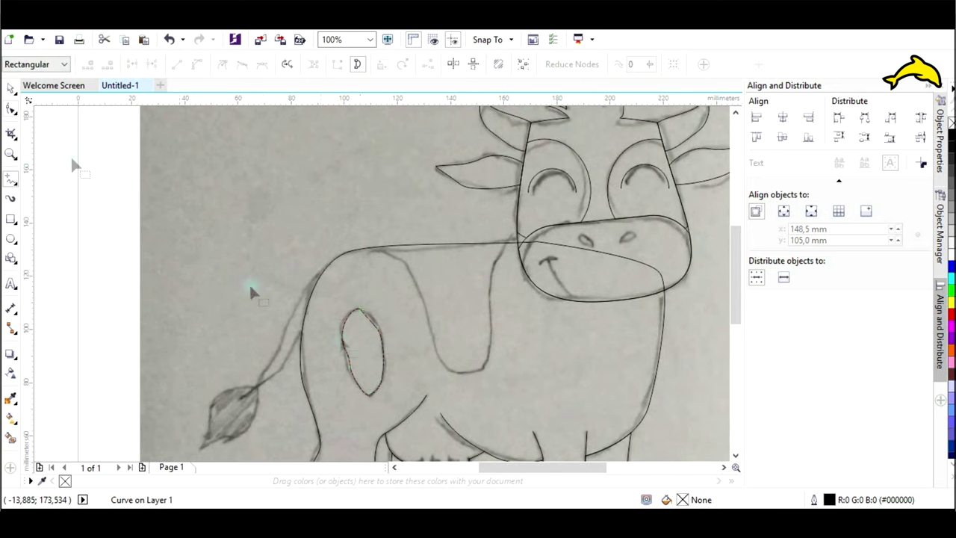
- Trace the large U-shaped patch on the cow's back as a closed Freehand curve and remove its surplus nodes to smooth it
click(10, 88)
click(45, 139)
scroll(307, 264, right, 3)
click(10, 180)
drag(320, 290, 350, 368)
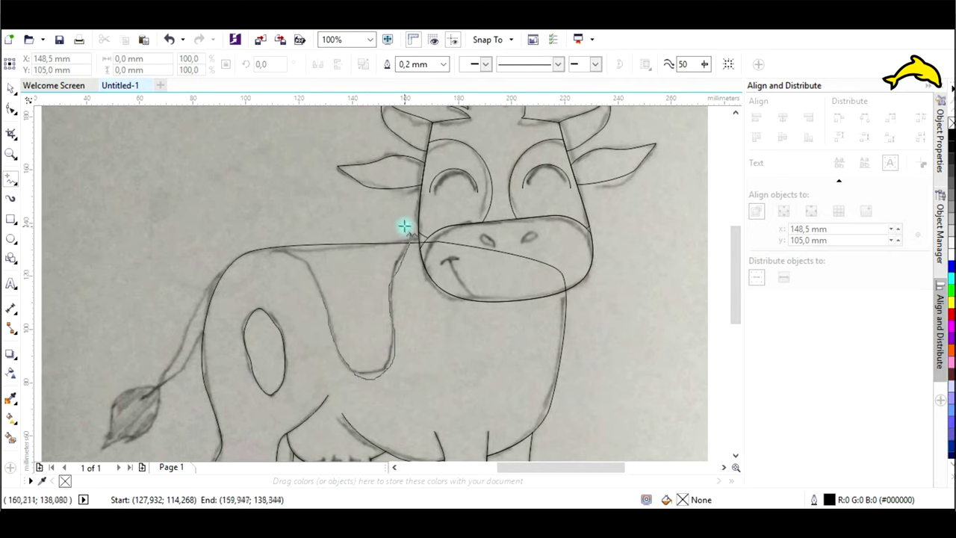
drag(326, 302, 326, 301)
key(F10)
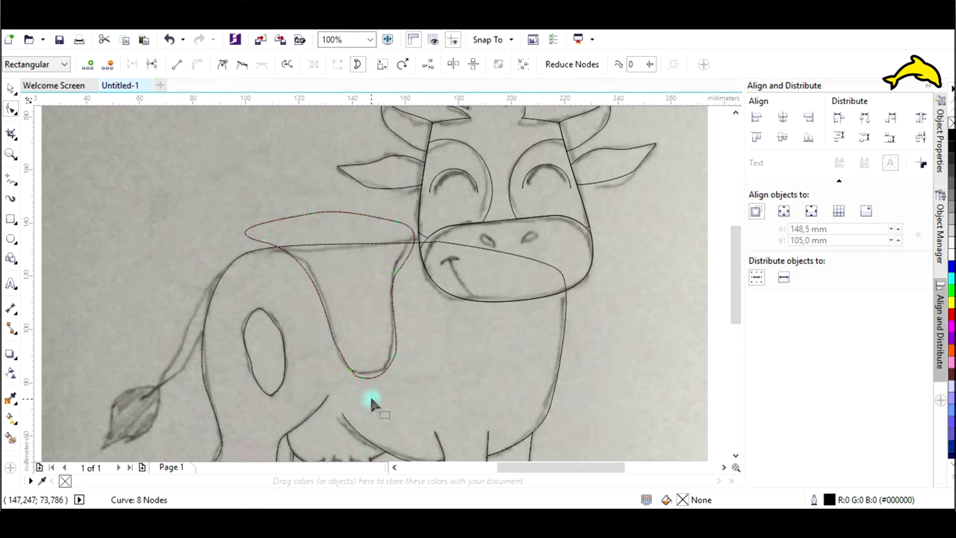
scroll(366, 385, up, 2)
double_click(294, 344)
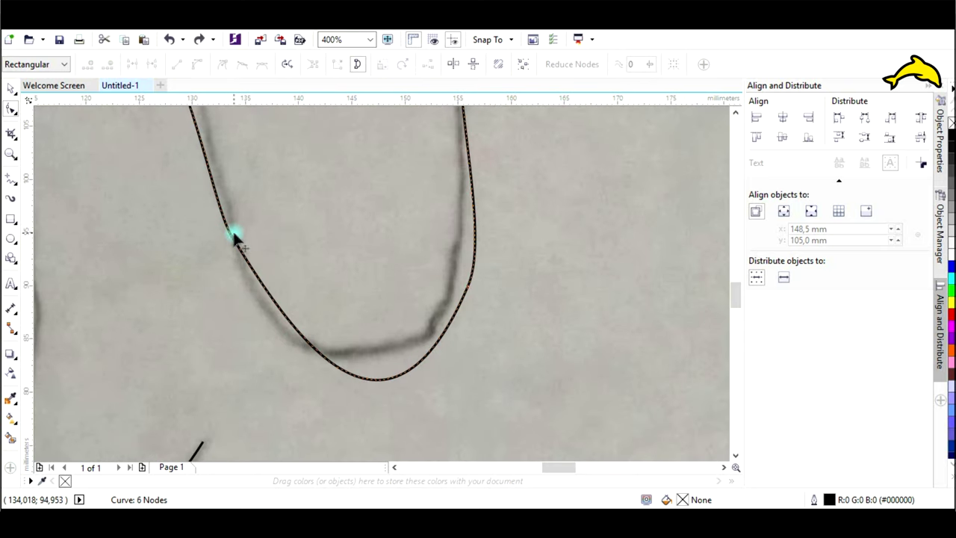
- Intersect the back patch with the body so that its upper edge follows the back line
scroll(469, 298, down, 2)
key(space)
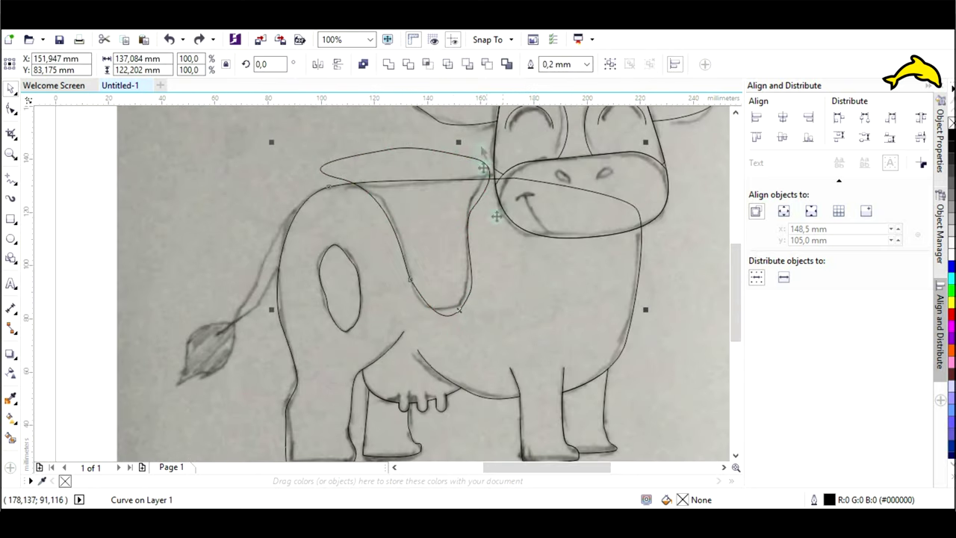
click(518, 308)
scroll(494, 280, left, 3)
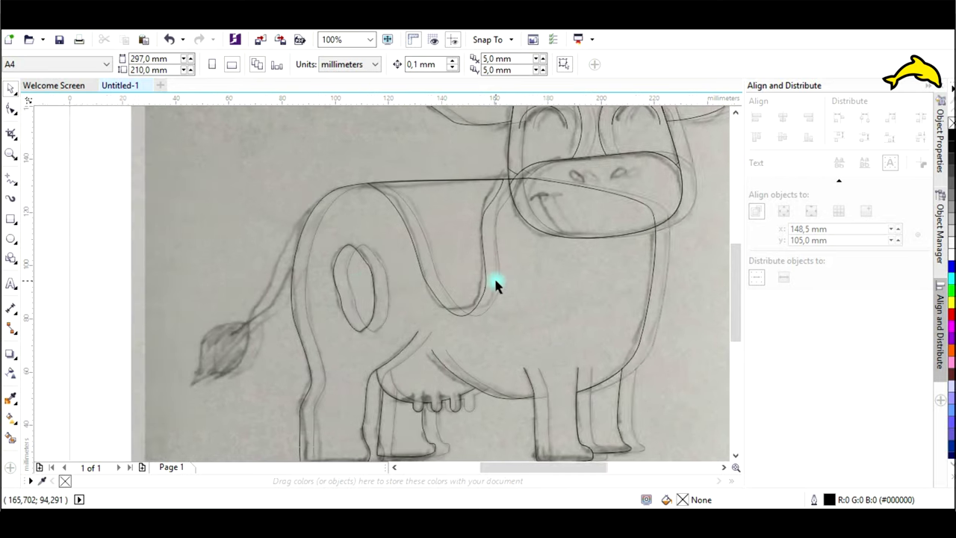
- Trace the tail as a closed Freehand shape that starts at the tuft and overlaps the hindquarters
click(12, 180)
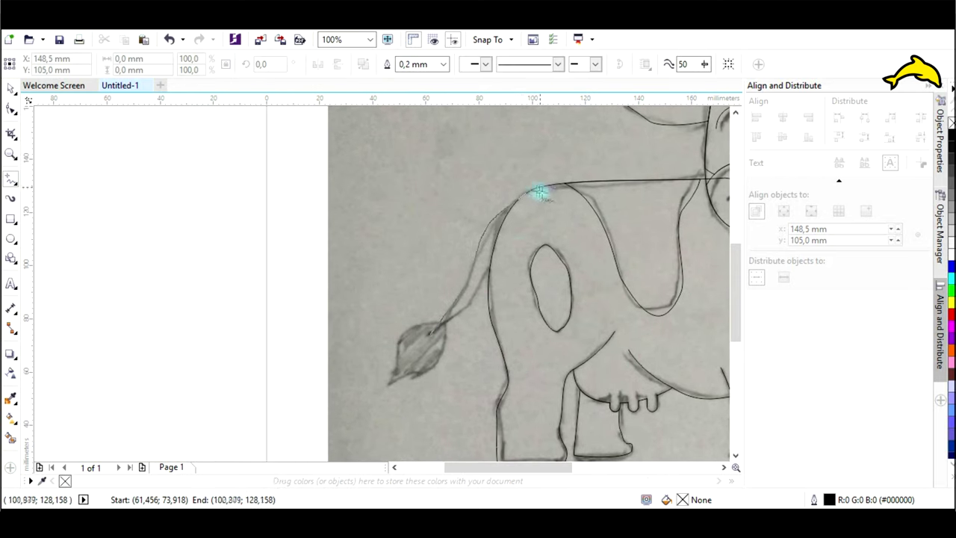
drag(463, 315, 430, 333)
key(F10)
click(478, 248)
key(space)
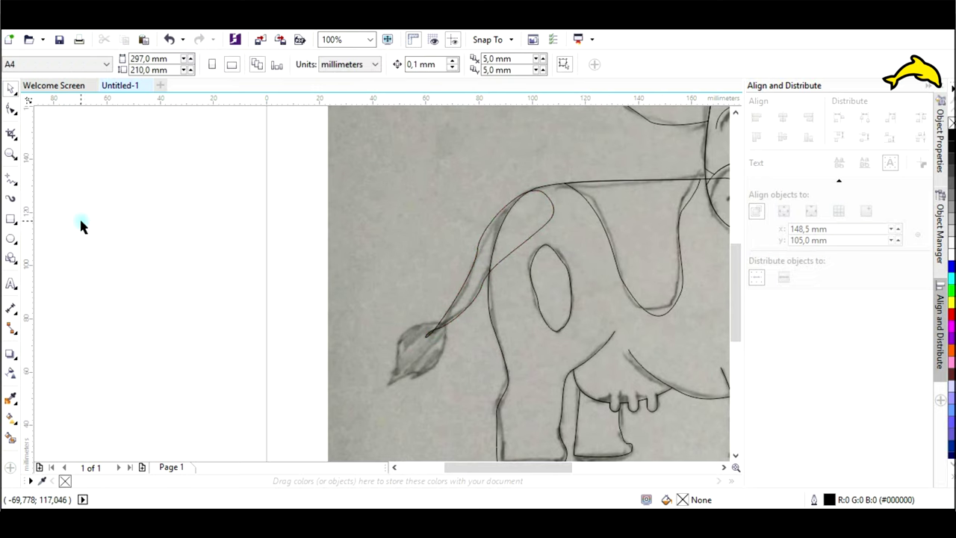
- Clean up the nodes at the tail's lower end so both edges meet in a sharp point at the tuft
scroll(448, 328, up, 2)
click(11, 109)
double_click(397, 323)
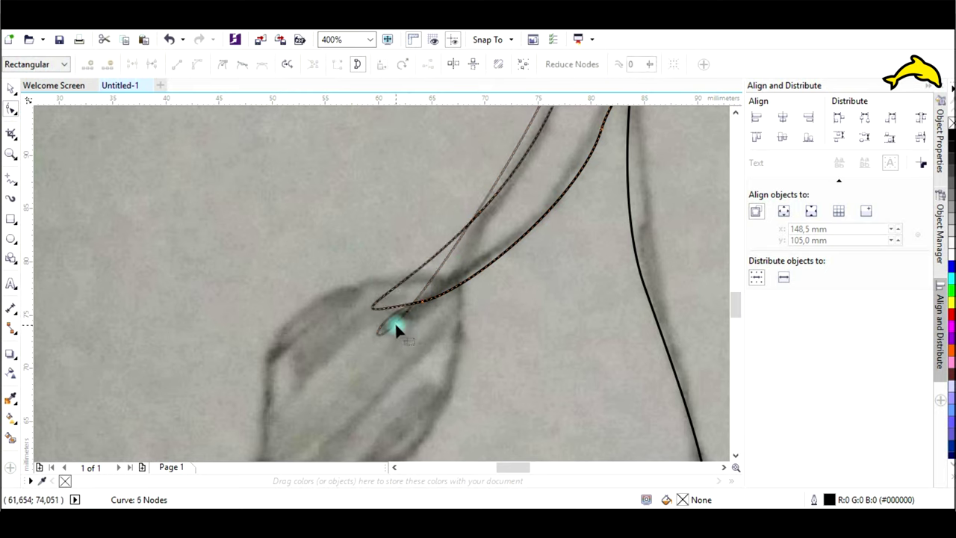
drag(252, 334, 402, 234)
scroll(395, 256, down, 2)
scroll(442, 226, up, 1)
scroll(375, 310, up, 1)
scroll(402, 232, down, 2)
double_click(427, 174)
scroll(437, 233, up, 1)
scroll(419, 198, up, 2)
click(340, 365)
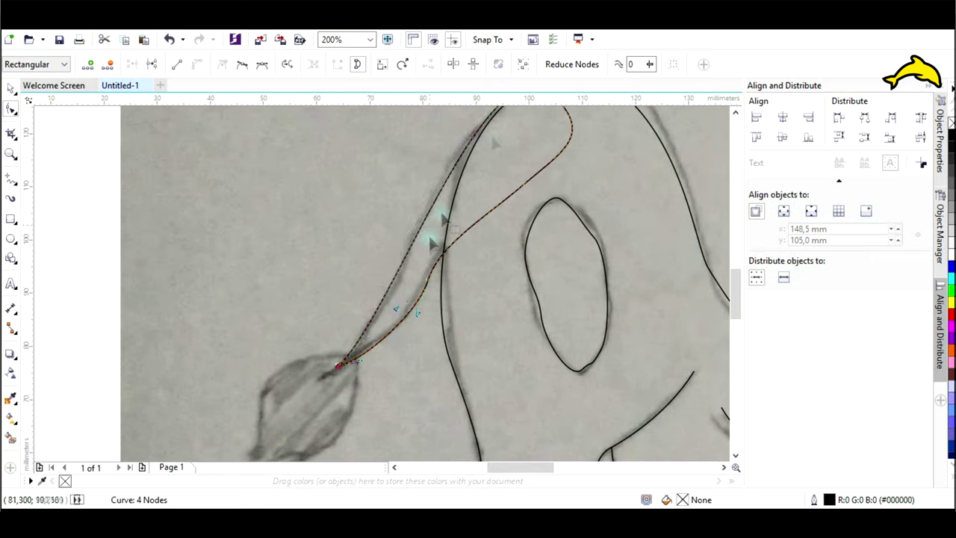
- Bend the tail's outer edge to follow the sketch and cut away the part that overlaps the body
scroll(501, 160, down, 2)
scroll(509, 159, up, 2)
scroll(501, 160, down, 1)
double_click(394, 288)
key(ctrl+z)
drag(395, 287, 400, 277)
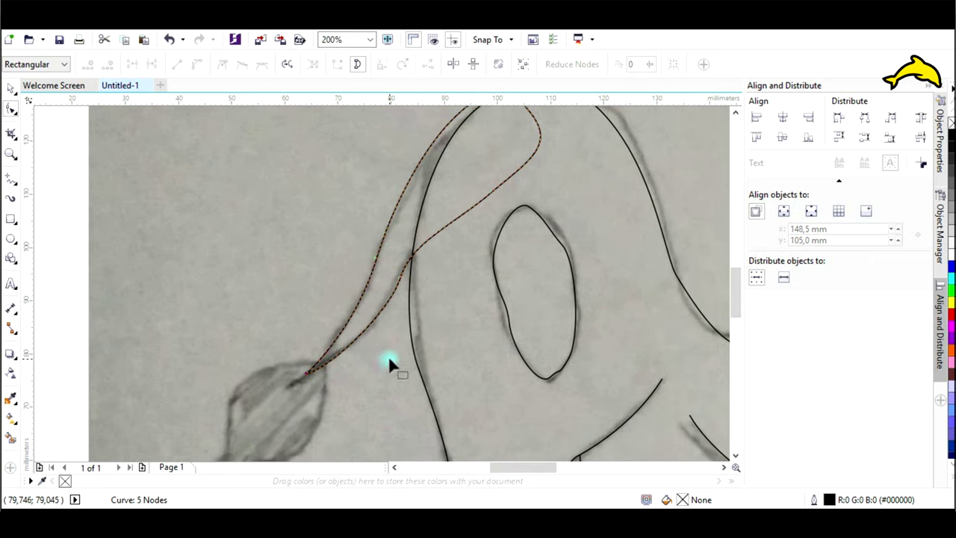
scroll(389, 364, down, 1)
key(space)
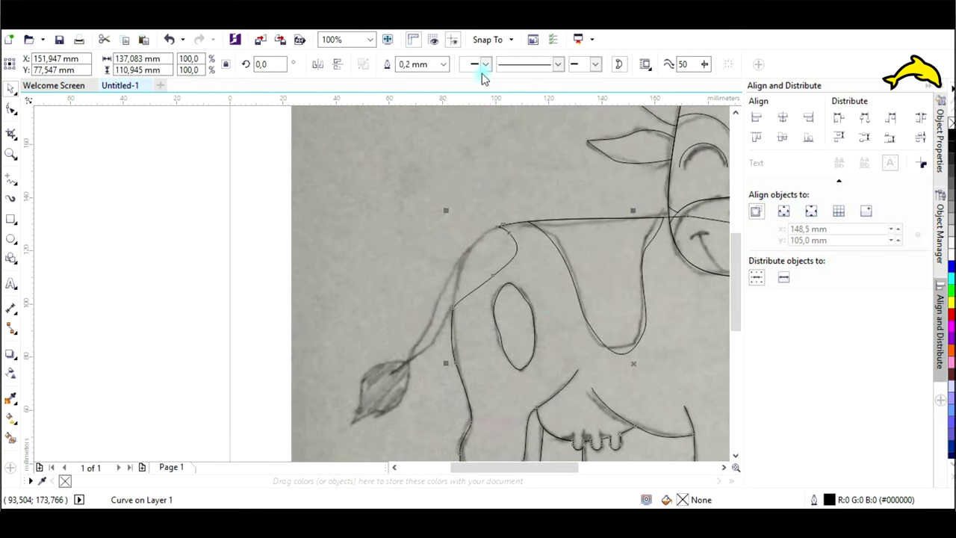
- Trace the leaf-shaped tuft at the tail's end, about 22 by 26 mm, as a closed curve and remove its surplus nodes
scroll(364, 400, up, 1)
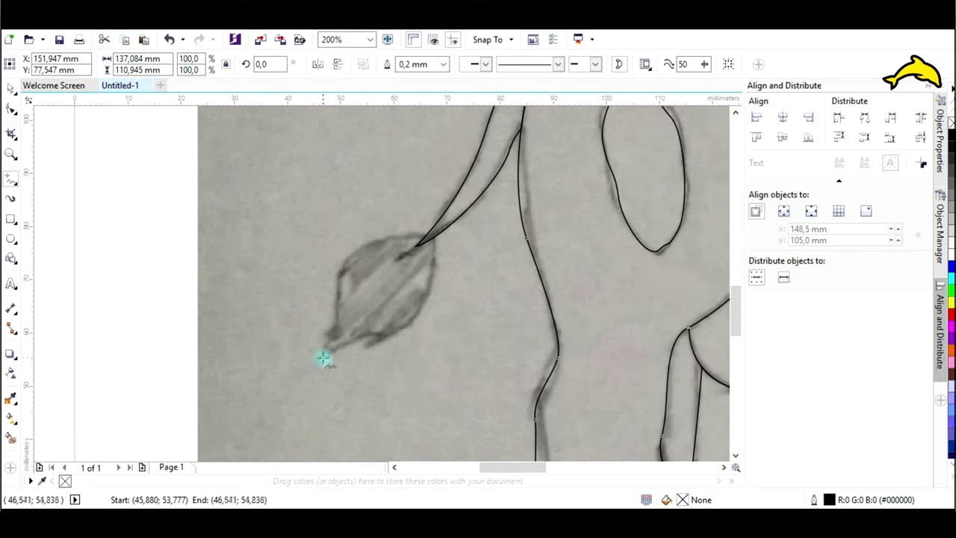
drag(368, 334, 320, 365)
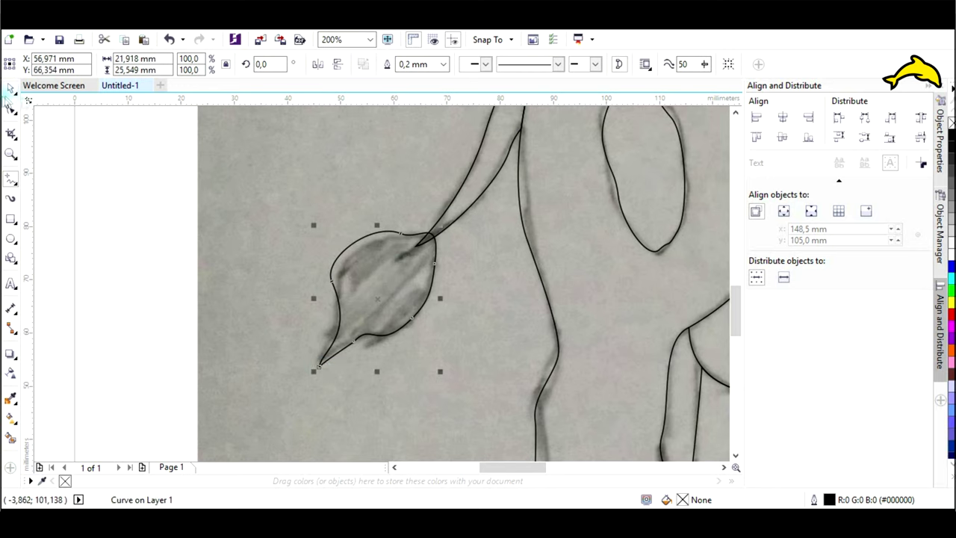
key(F10)
double_click(412, 318)
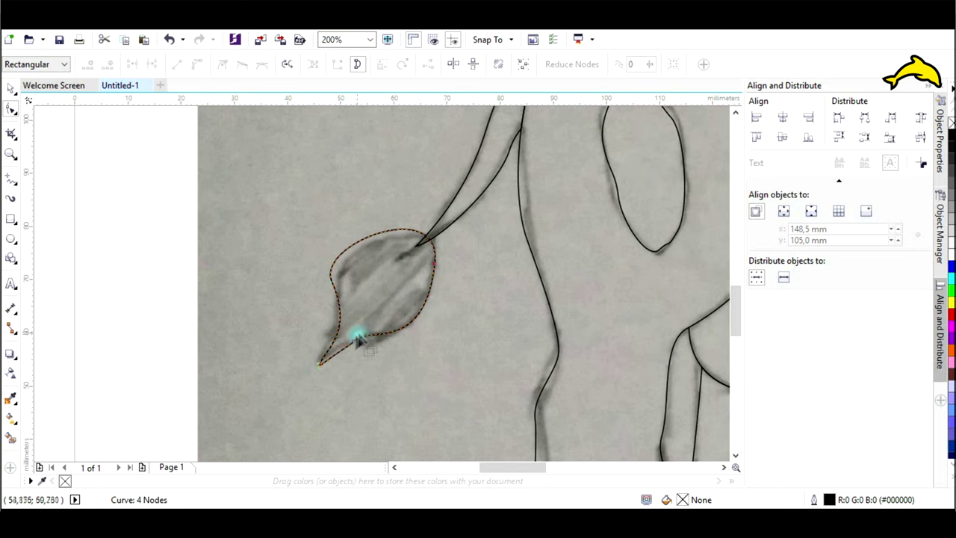
scroll(418, 374, down, 2)
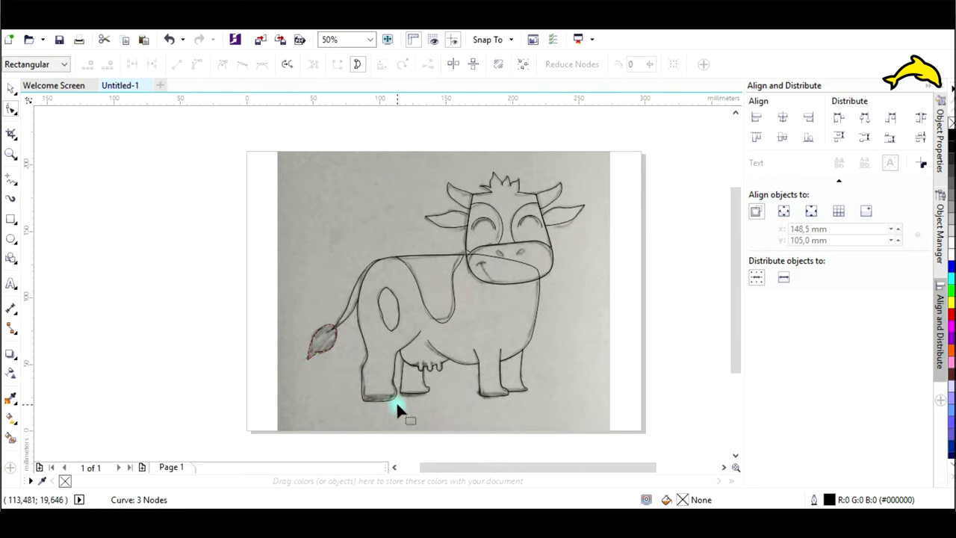
- Draw a rectangle across the foot of the near hind leg and stretch the far hind leg down to its sketched foot
scroll(449, 401, up, 1)
scroll(280, 342, up, 1)
key(F6)
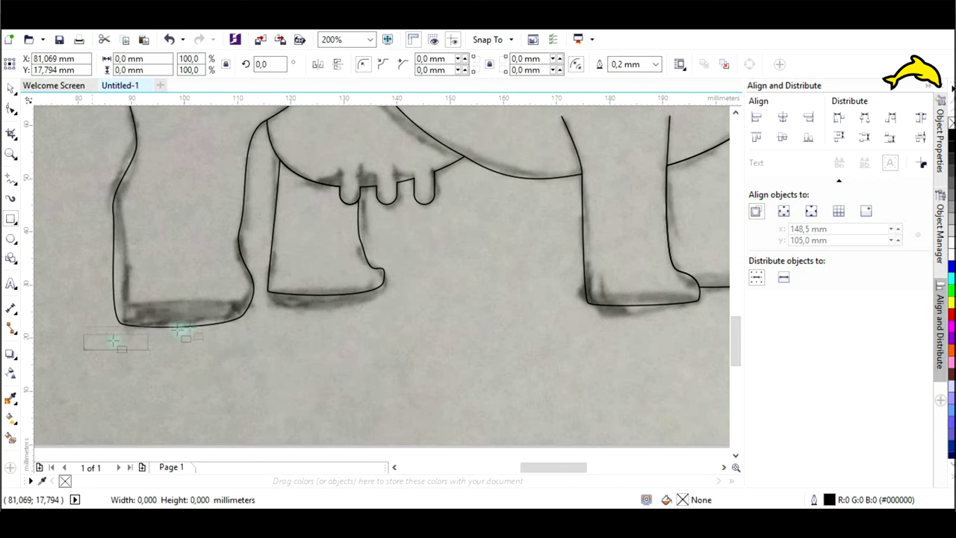
drag(84, 349, 296, 299)
click(324, 300)
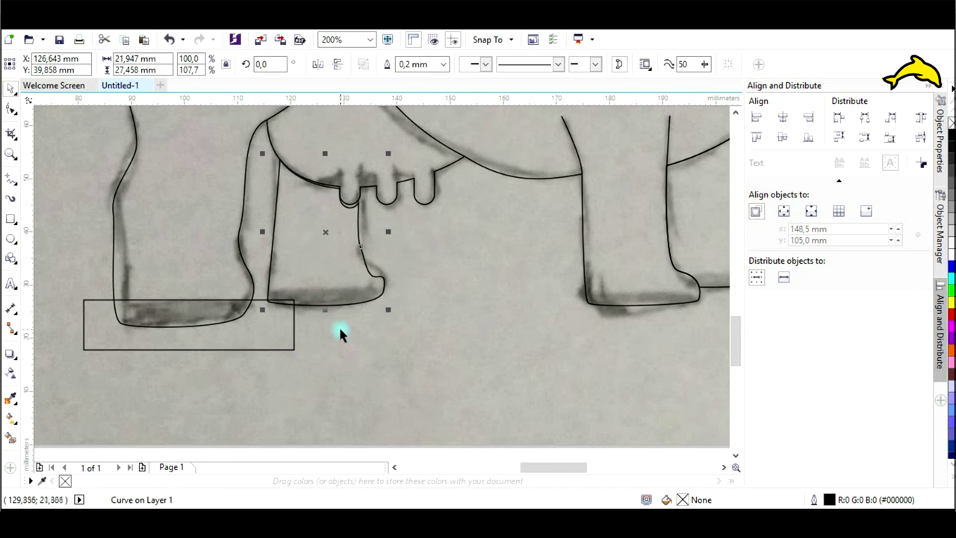
- Intersect the near hind leg with the rectangle to form the hoof, and delete the rectangle
click(224, 255)
shift+click(257, 348)
click(446, 64)
click(291, 337)
key(Delete)
- Form the far hind hoof by intersecting the leg with a new rectangle over its foot, and delete the rectangle
click(11, 219)
drag(399, 289, 244, 322)
shift+click(328, 184)
click(10, 88)
click(446, 64)
click(388, 320)
key(Delete)
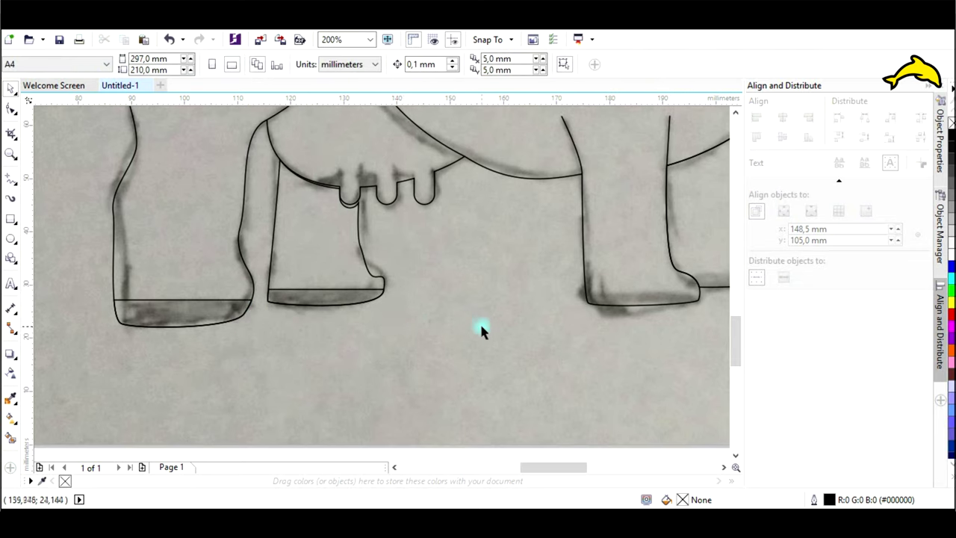
- Draw a rectangle over each front foot and intersect one with the far front leg for its hoof, deleting that rectangle
scroll(489, 338, right, 5)
drag(305, 336, 506, 290)
drag(587, 269, 428, 323)
click(10, 88)
shift+click(472, 151)
click(446, 65)
click(549, 310)
key(Delete)
- Intersect the near front leg with the remaining rectangle to form its hoof, and delete the rectangle
shift+click(408, 206)
click(446, 64)
click(495, 329)
key(Delete)
- Select all the traced cow curves and set their outline width to 1.0 mm
scroll(494, 328, down, 2)
scroll(471, 289, left, 1)
scroll(470, 289, up, 2)
drag(651, 138, 261, 422)
click(587, 64)
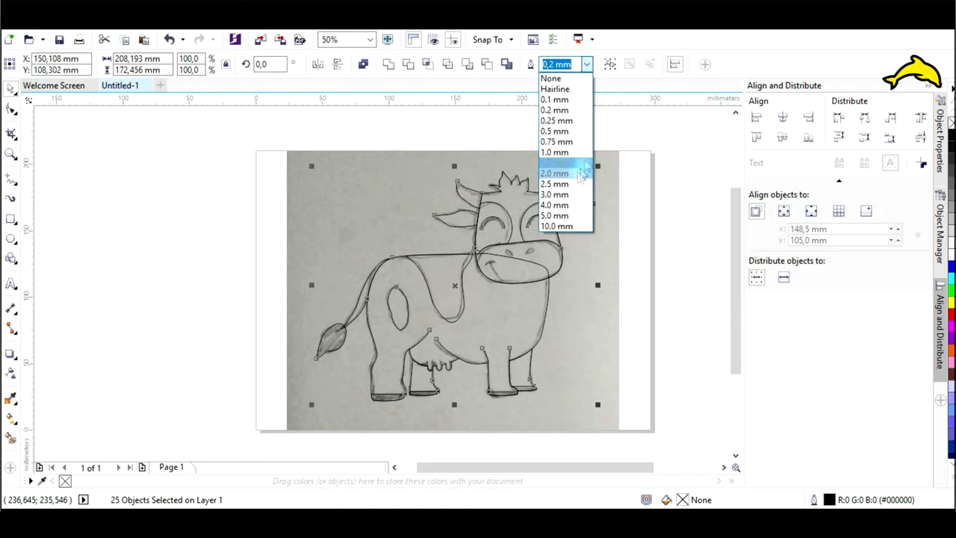
click(549, 157)
scroll(569, 200, up, 2)
scroll(569, 228, down, 2)
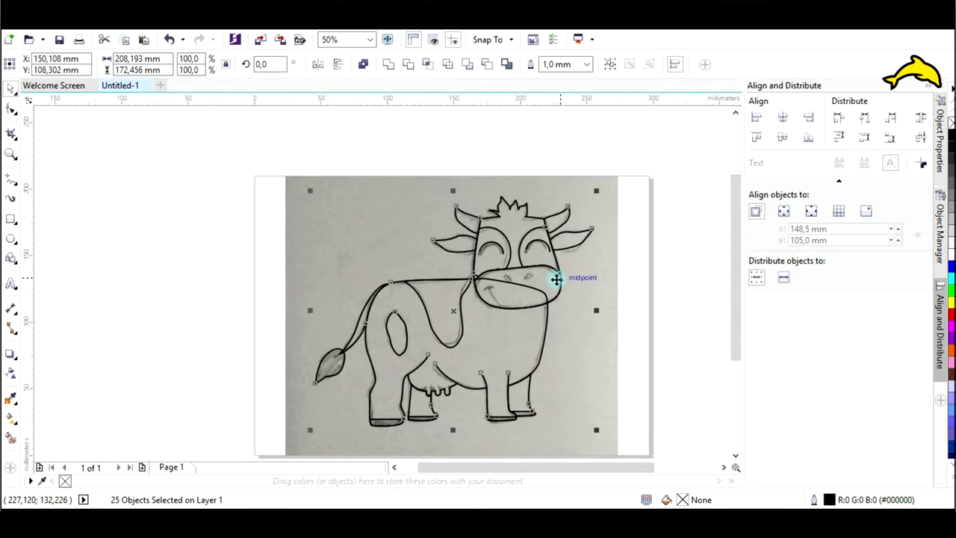
- Thicken the outlines of the selected cow curves to 1.5 mm
click(587, 65)
click(549, 170)
scroll(531, 244, up, 1)
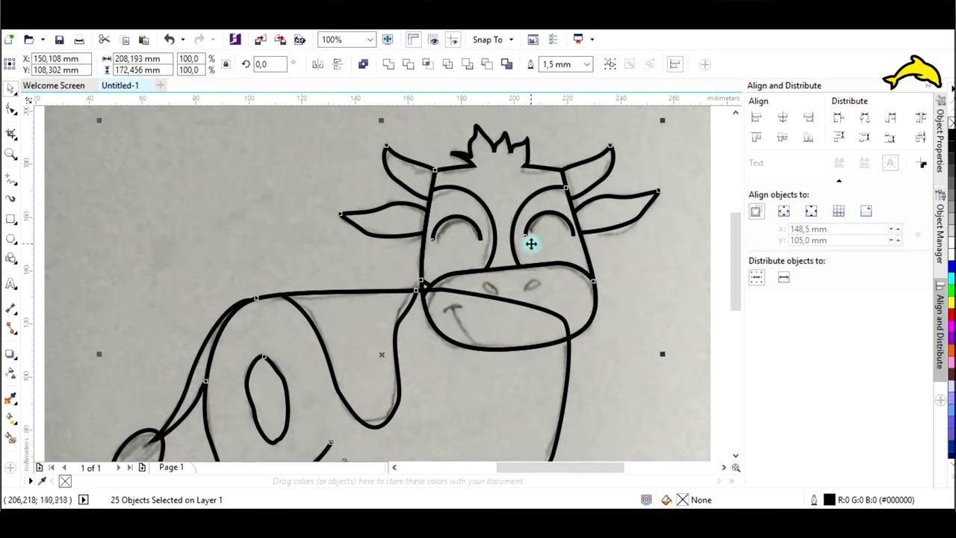
scroll(529, 241, down, 1)
- Try a 2.0 mm outline width on the selected curves and return it to 1.5 mm
click(587, 64)
click(557, 174)
click(587, 64)
click(568, 165)
- Give all the cow's outlines rounded corners and round line caps
click(938, 140)
click(889, 203)
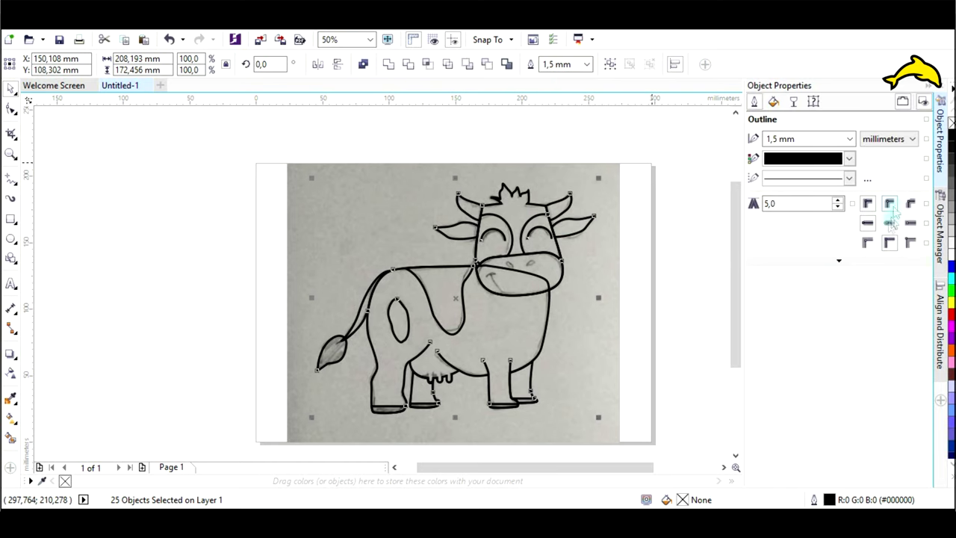
click(889, 223)
click(666, 239)
scroll(560, 188, up, 2)
scroll(579, 215, down, 2)
- Unlock the pencil sketch photo and move it off the page, to the left of the vector cow
scroll(554, 321, down, 1)
right_click(555, 358)
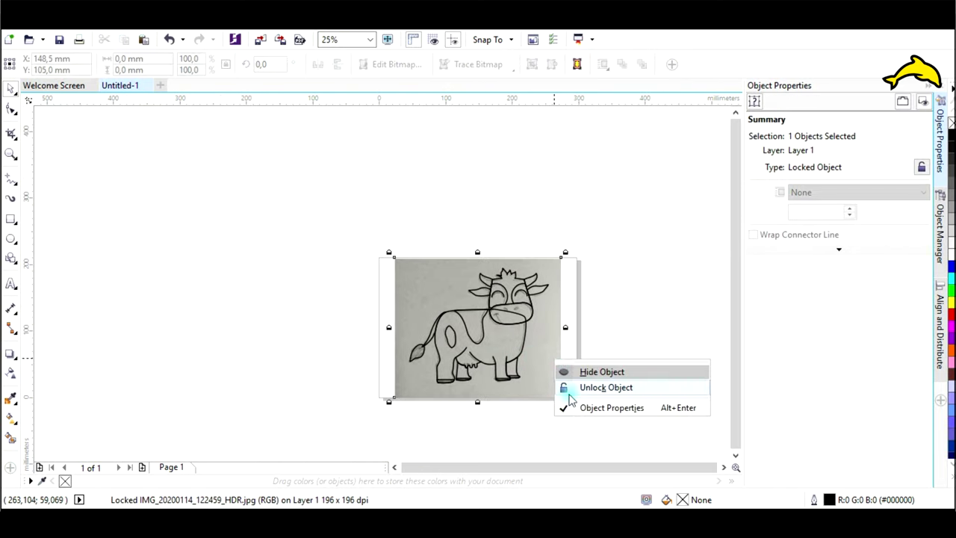
click(588, 387)
drag(544, 362, 277, 324)
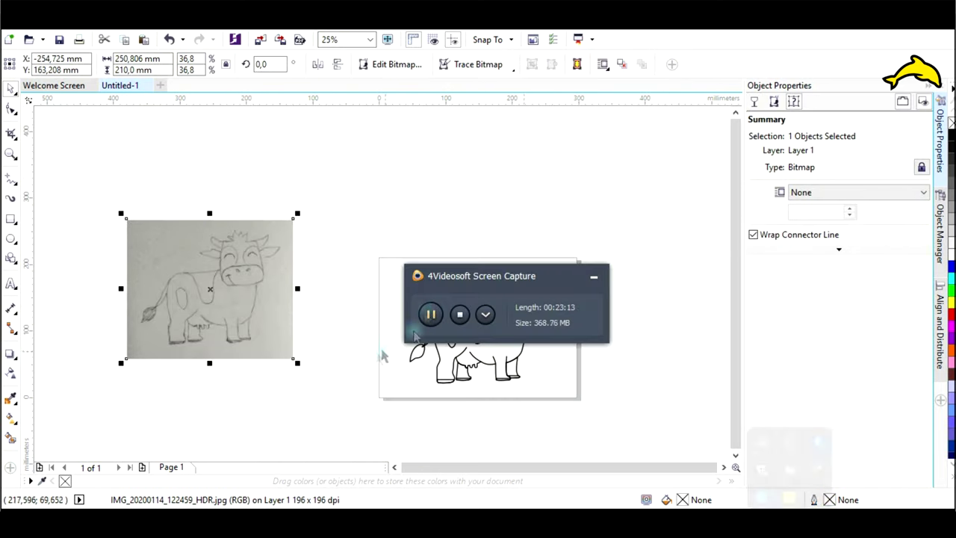
click(226, 256)
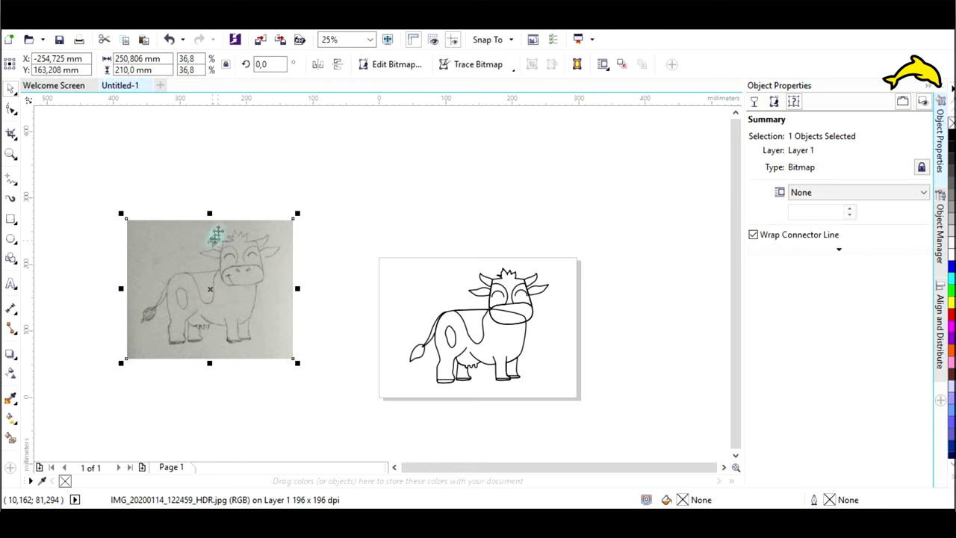
click(231, 384)
key(ctrl+i)
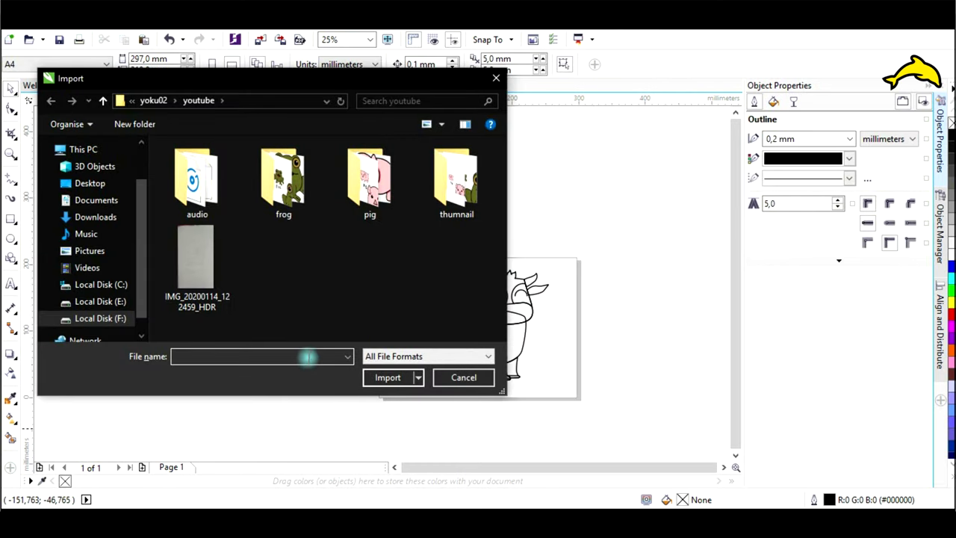
click(96, 200)
scroll(250, 275, down, 5)
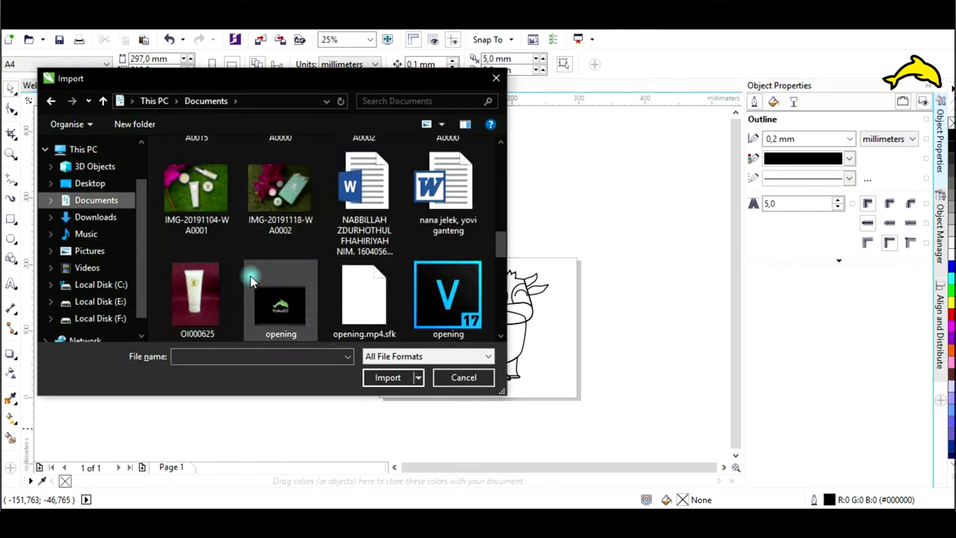
scroll(250, 276, down, 10)
double_click(357, 290)
click(604, 224)
- Vectorize the imported dairy cow picture with a quick bitmap trace
click(724, 467)
click(724, 467)
click(476, 65)
click(469, 83)
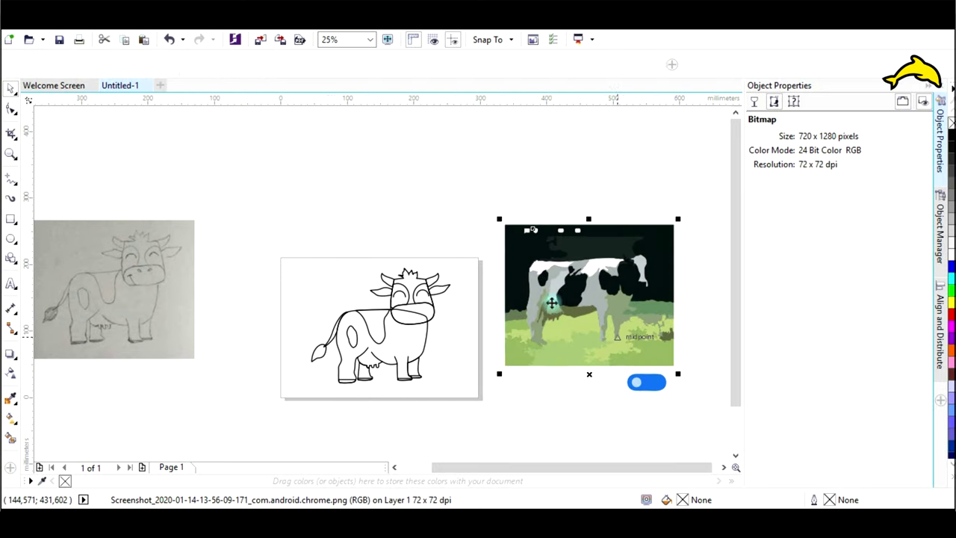
- Sample the near-black color from the traced picture and fill both eye patches with it
scroll(590, 350, up, 1)
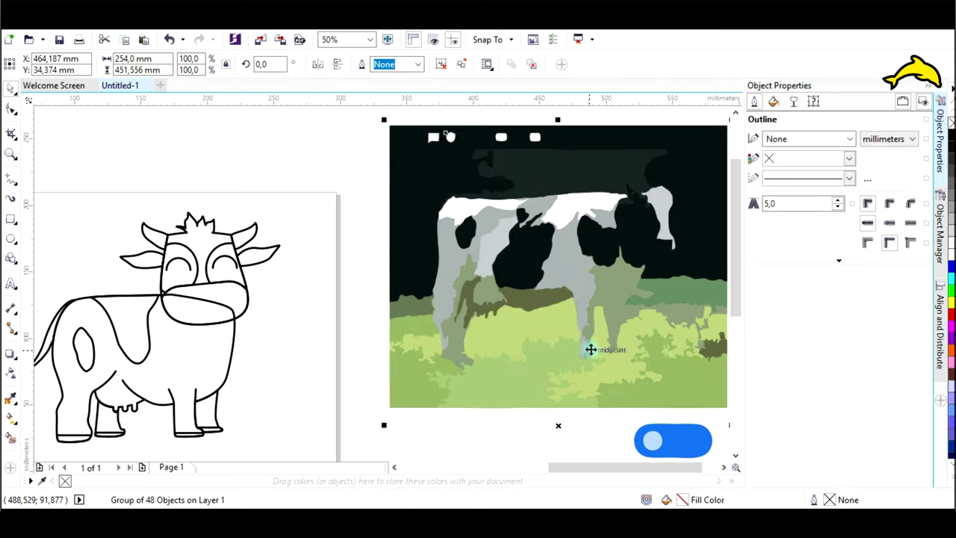
click(641, 221)
click(226, 266)
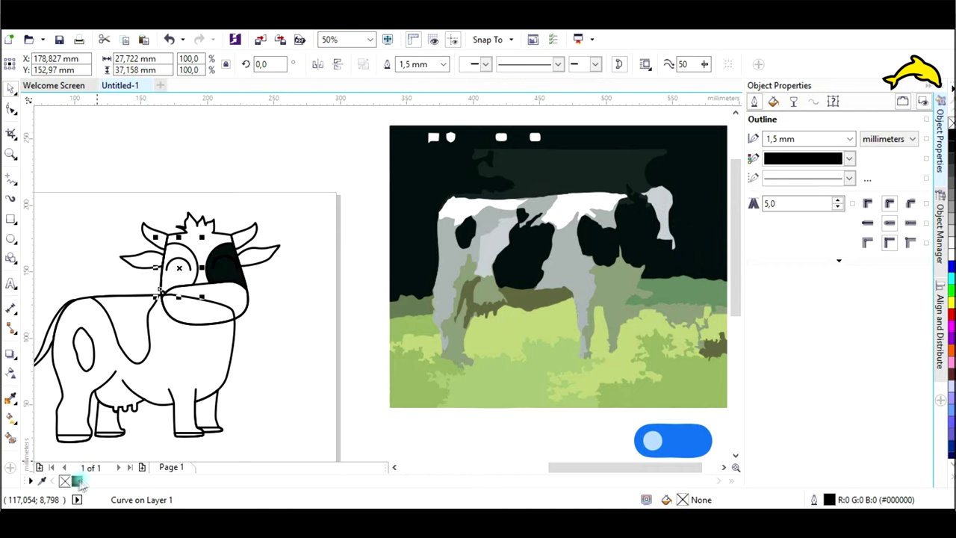
click(78, 481)
- Fill the back patch, the oval spot on the hindquarters and the tail tuft with the sampled near-black
click(120, 345)
click(126, 357)
shift+click(94, 362)
click(78, 481)
click(395, 467)
click(65, 384)
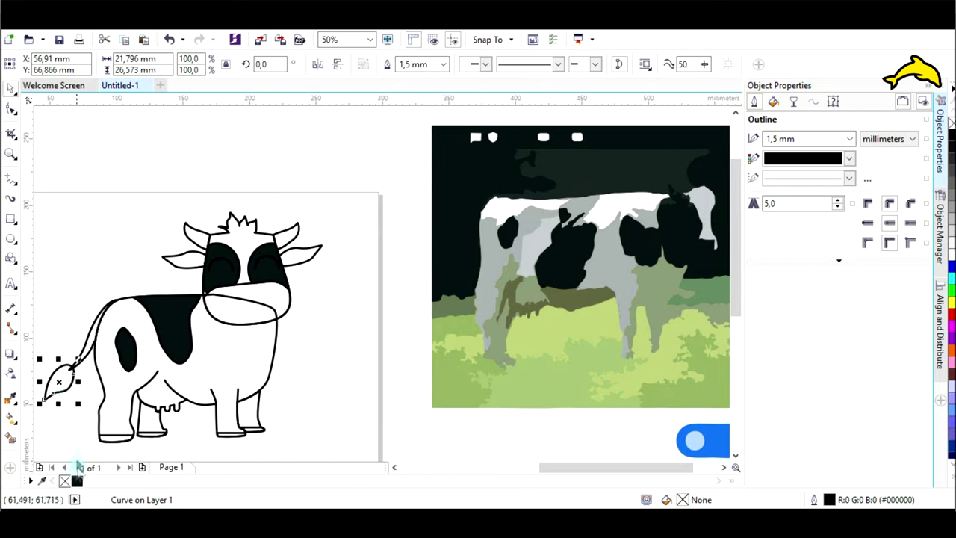
- Move the original dairy cow screenshot and its traced copy apart, keeping the traced copy next to the page
scroll(385, 343, down, 1)
mouse_move(467, 345)
mouse_down()
mouse_move(435, 252)
mouse_move(409, 311)
mouse_up()
drag(565, 292, 678, 199)
drag(440, 335, 478, 393)
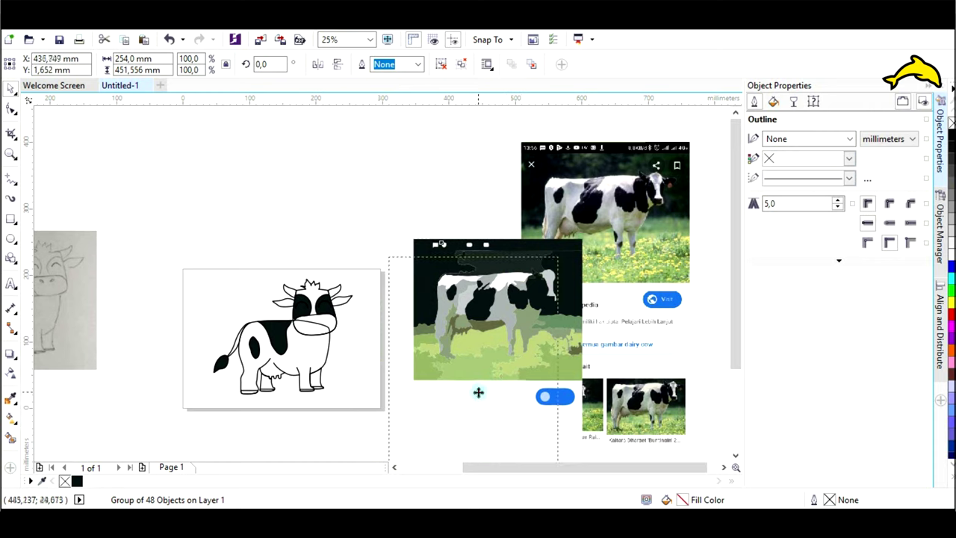
scroll(378, 401, up, 1)
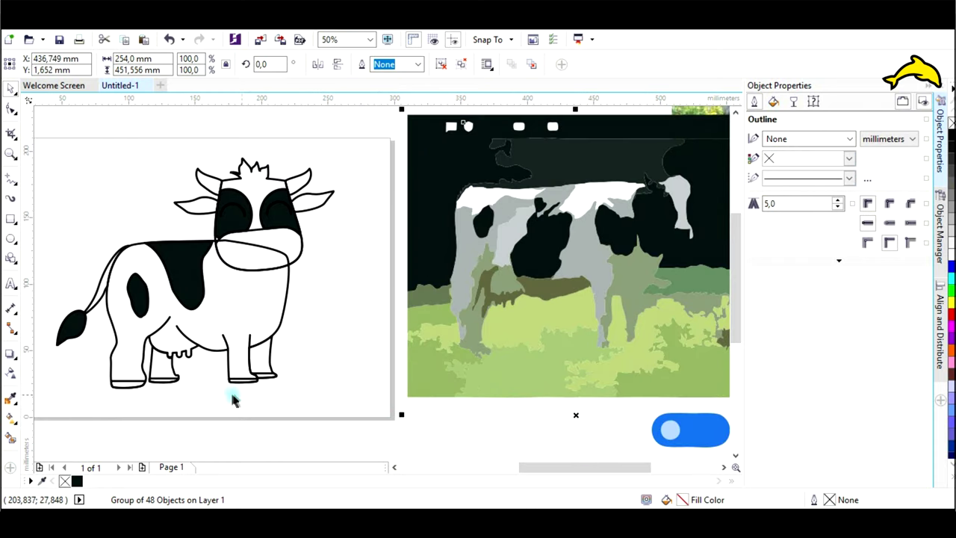
- Sample the off-white color #FBFBFA from the traced cow's back into the document palette
click(43, 481)
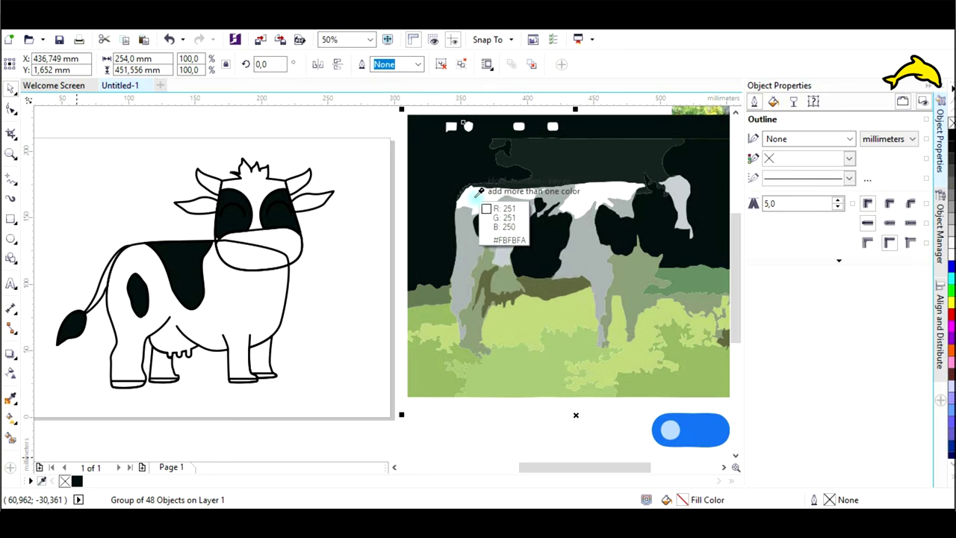
- Center the pencil sketch photo on the page beneath the vector cow
scroll(297, 258, down, 2)
scroll(296, 255, down, 1)
scroll(127, 235, up, 2)
scroll(255, 224, up, 1)
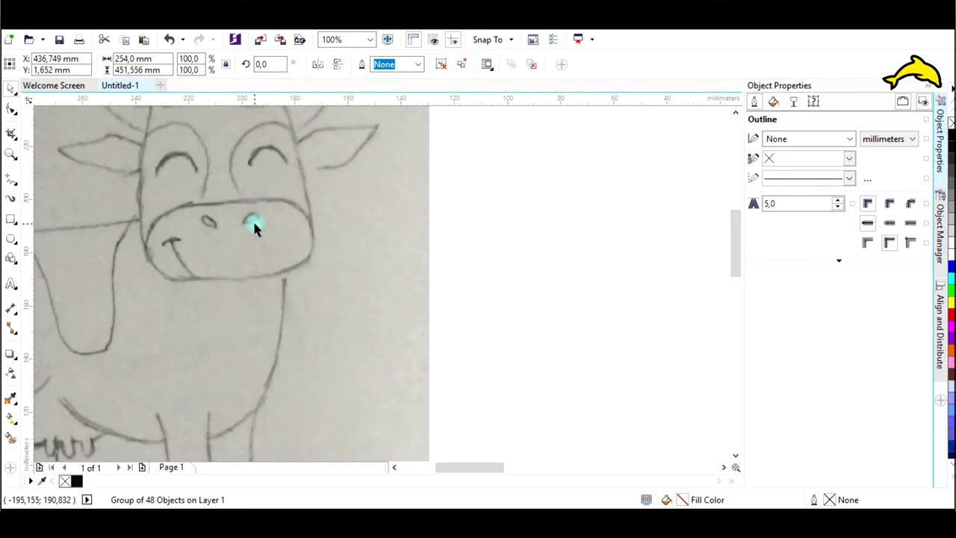
scroll(254, 222, down, 2)
click(245, 248)
key(p)
scroll(445, 299, up, 3)
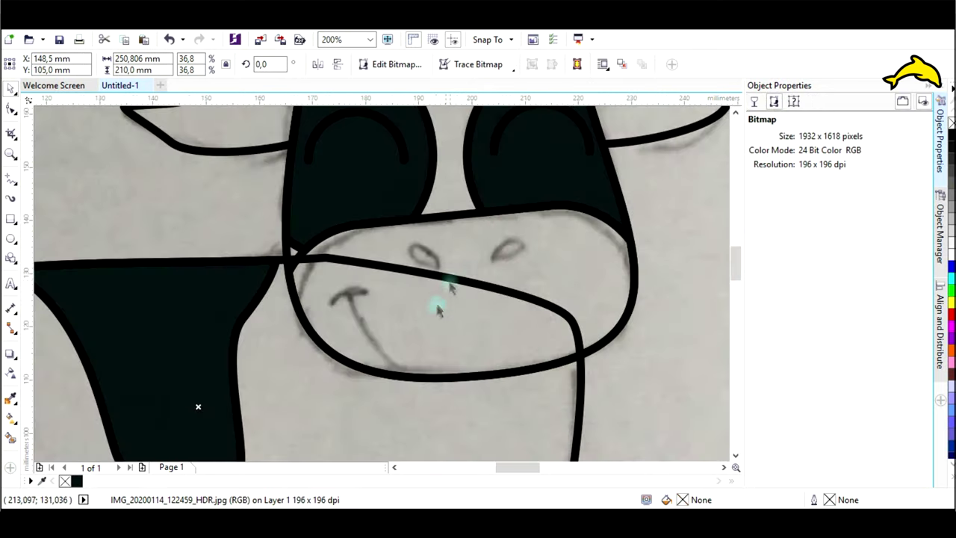
- Draw a small ellipse over the sketch's right nostril and convert it to curves
click(11, 238)
drag(487, 262, 535, 237)
right_click(502, 248)
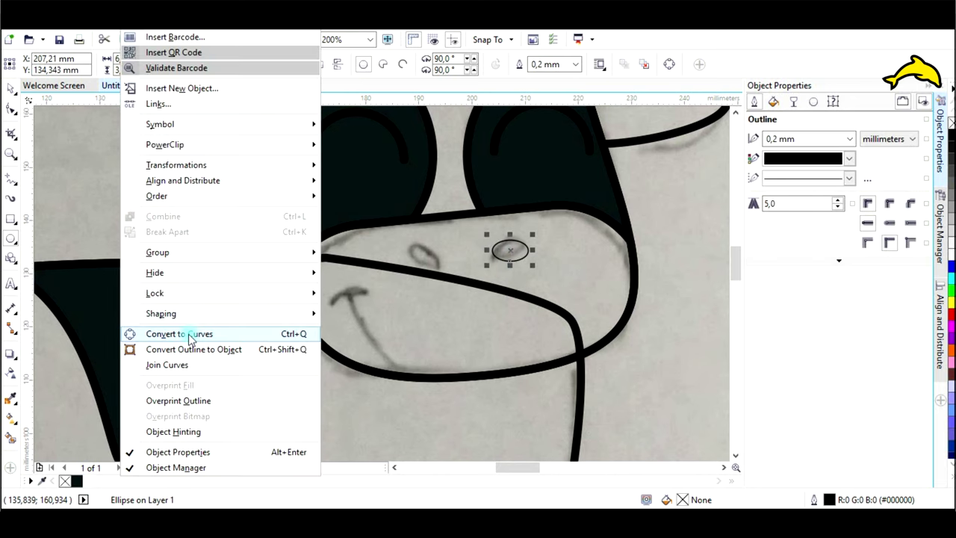
click(190, 335)
- Reshape the ellipse into a pointed nostril and place a mirrored copy over the sketch's other nostril
scroll(510, 259, up, 1)
click(11, 109)
double_click(510, 262)
drag(475, 241, 471, 261)
drag(508, 220, 337, 249)
key(space)
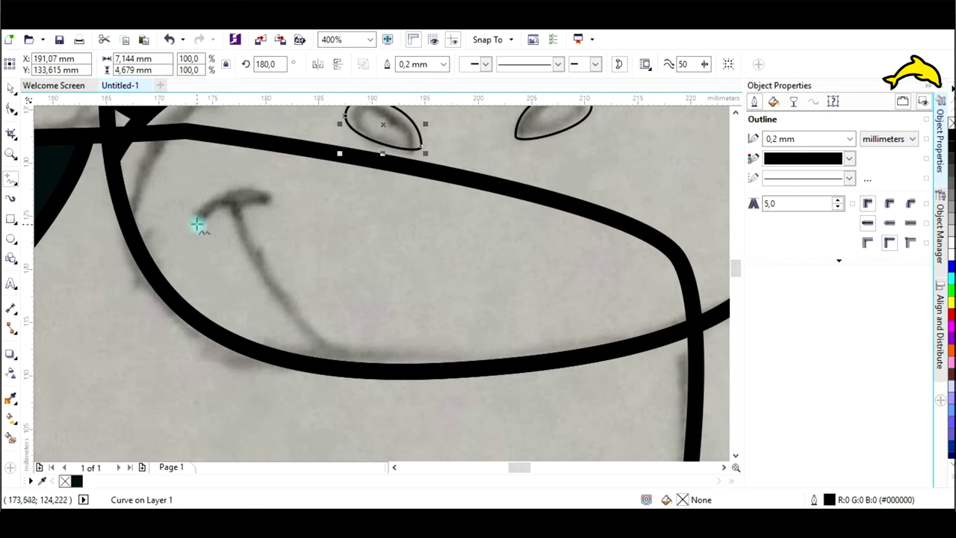
- Trace the mouth with a short arched stroke and a curved smile line running down to the muzzle's lower edge
mouse_move(197, 224)
mouse_down()
mouse_move(217, 200)
mouse_move(263, 196)
mouse_move(239, 191)
mouse_up()
key(F10)
click(11, 179)
click(15, 181)
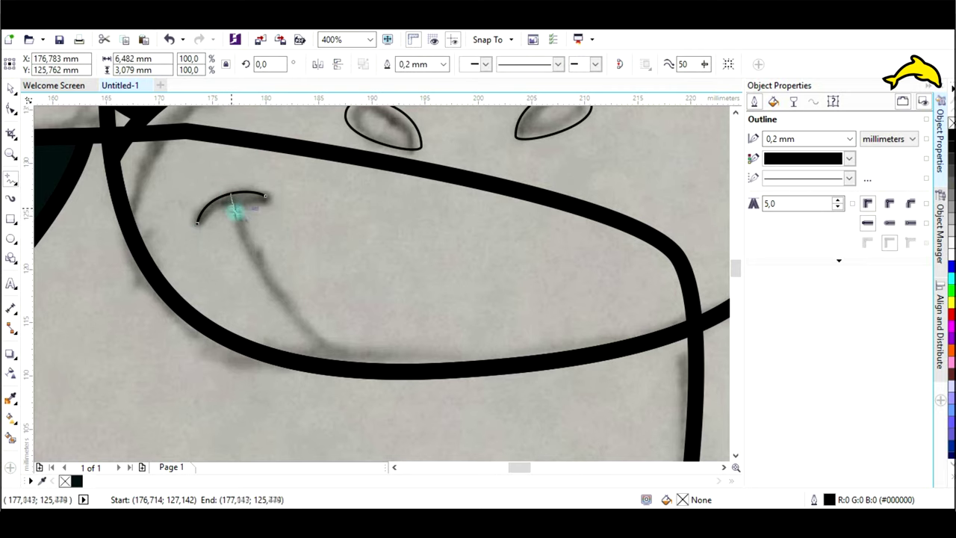
click(366, 370)
key(F10)
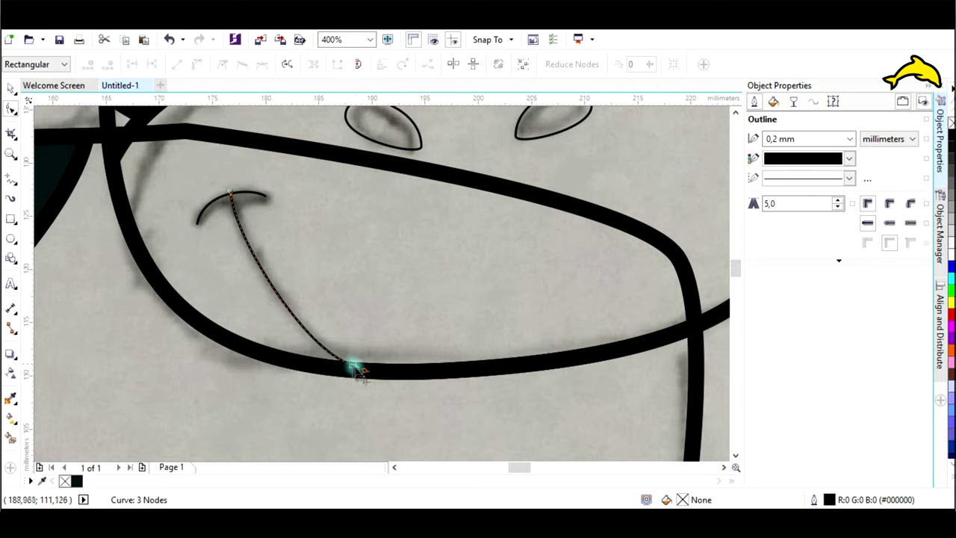
drag(361, 377, 398, 373)
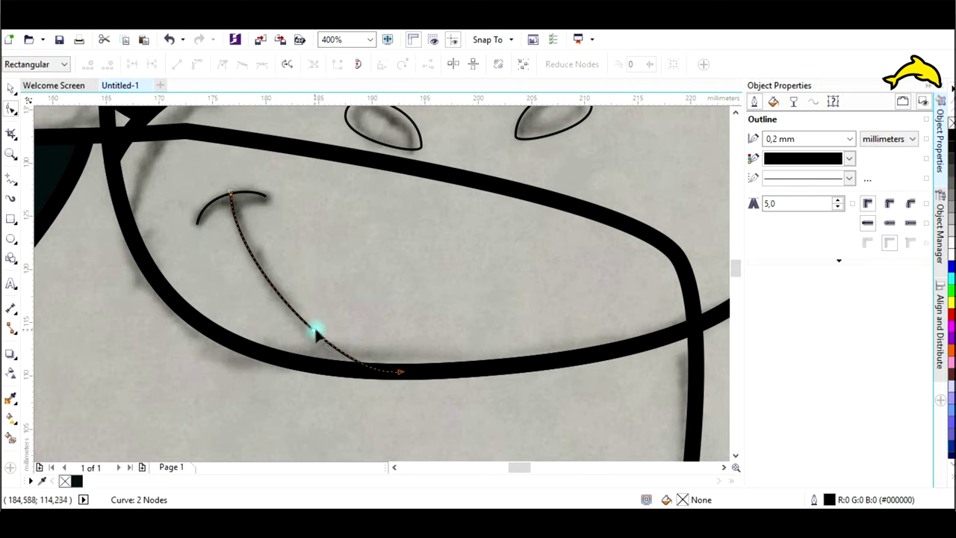
- Set the outline width of both nostrils and both mouth strokes to 1.5 mm
scroll(315, 330, down, 2)
click(11, 88)
shift+click(440, 217)
shift+click(353, 223)
shift+click(286, 260)
click(587, 64)
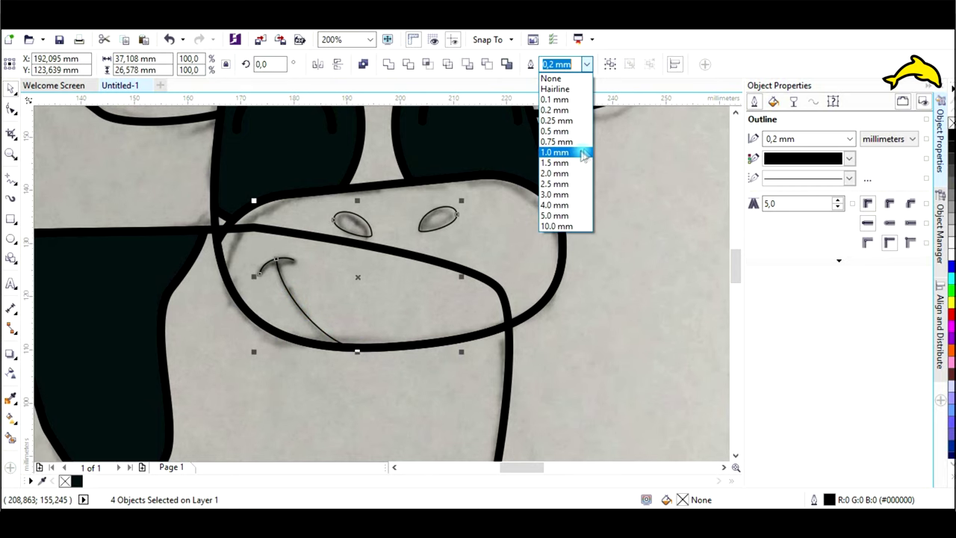
click(563, 163)
click(625, 292)
click(440, 213)
shift+click(365, 216)
shift+click(284, 259)
shift+click(285, 286)
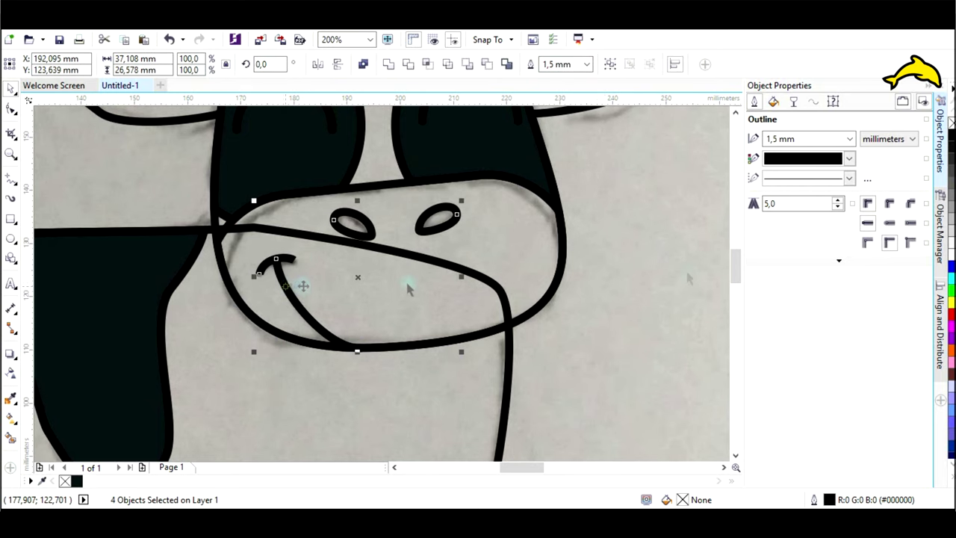
click(632, 292)
- Fill the cow's body with the sampled off-white #FBFBFA
scroll(632, 295, down, 3)
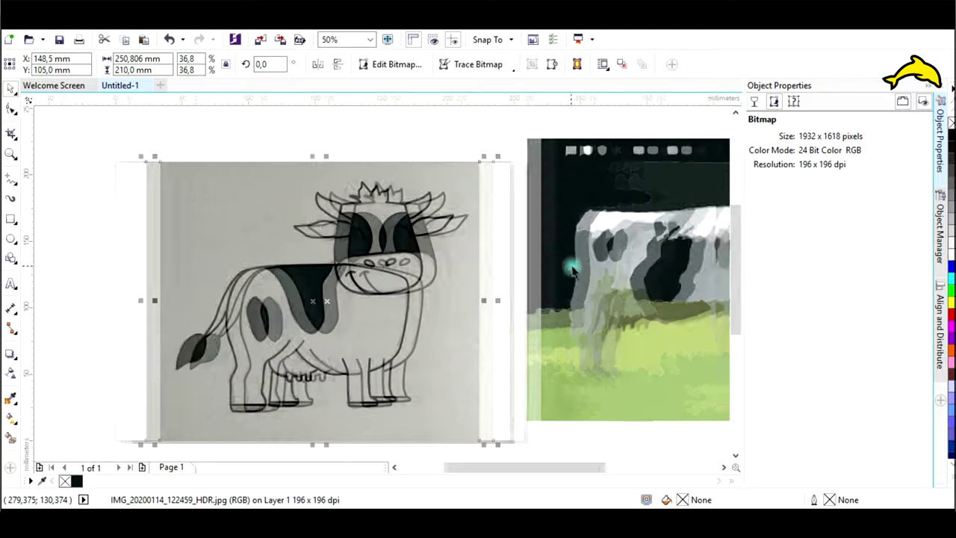
scroll(248, 296, up, 1)
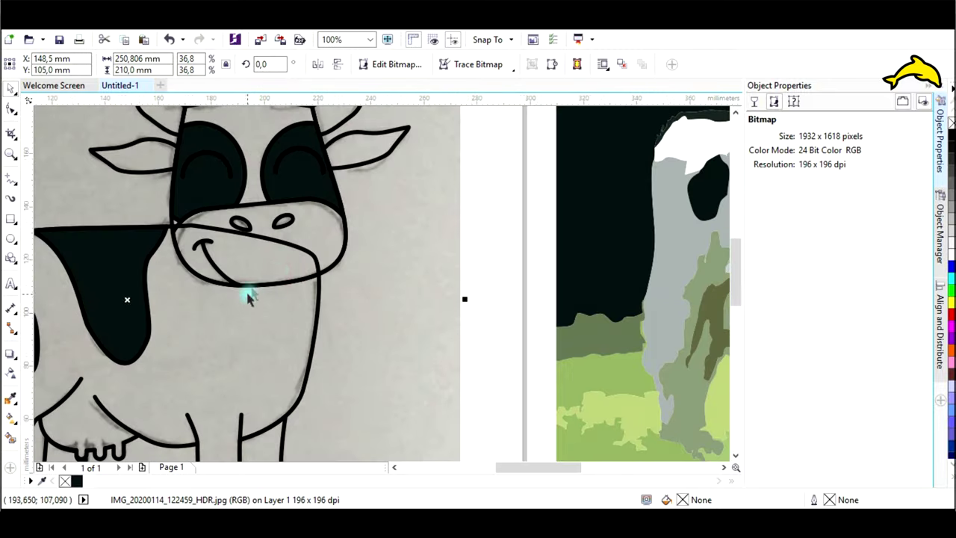
scroll(282, 272, down, 2)
scroll(620, 133, up, 1)
scroll(478, 258, down, 1)
scroll(210, 350, up, 1)
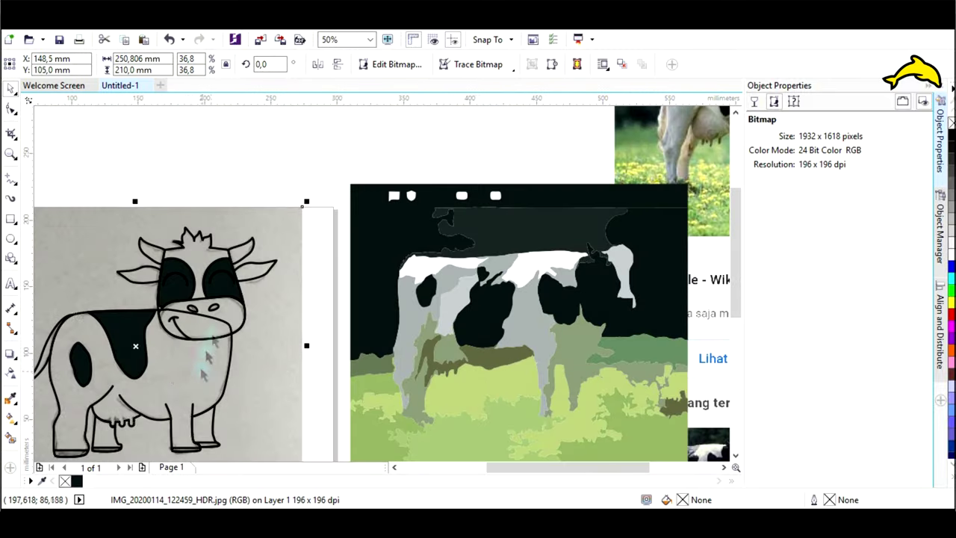
click(172, 365)
click(92, 481)
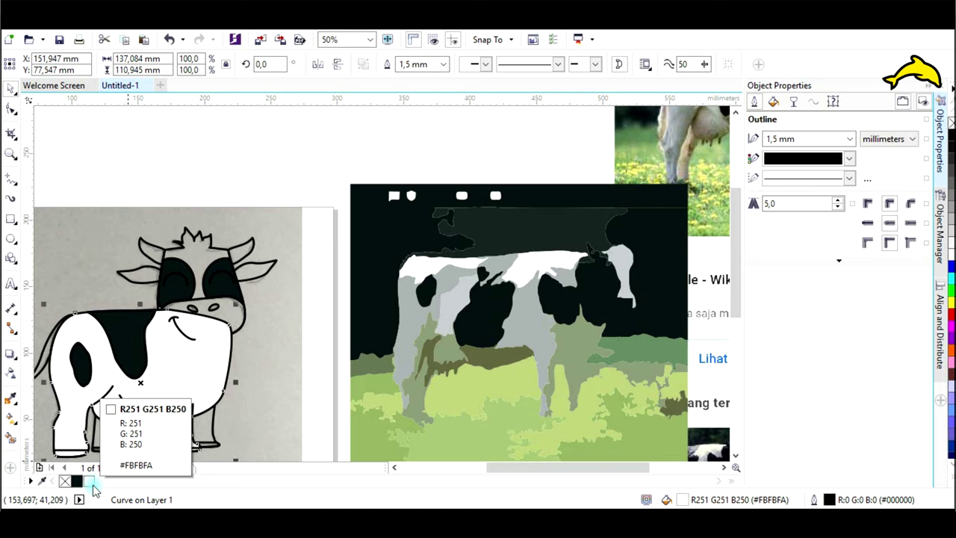
- Fill the muzzle with the sampled near-black and the head with the sampled off-white
click(244, 322)
click(240, 321)
click(78, 482)
click(263, 390)
click(188, 248)
click(90, 482)
- Fill the tail, udder, legs and ears with off-white, and the four hooves and both horns with near-black
scroll(139, 380, left, 1)
click(74, 357)
click(118, 452)
shift+click(210, 451)
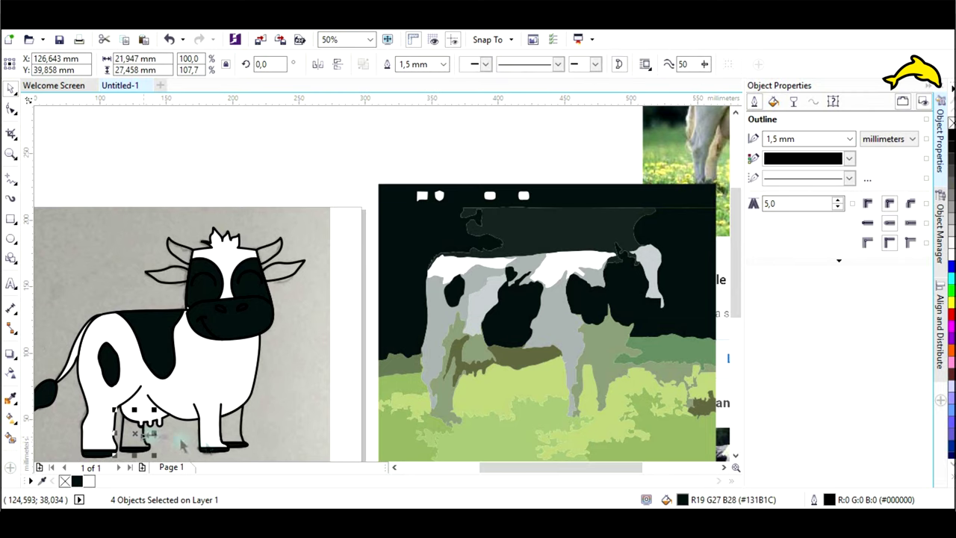
click(298, 416)
click(277, 257)
shift+click(170, 239)
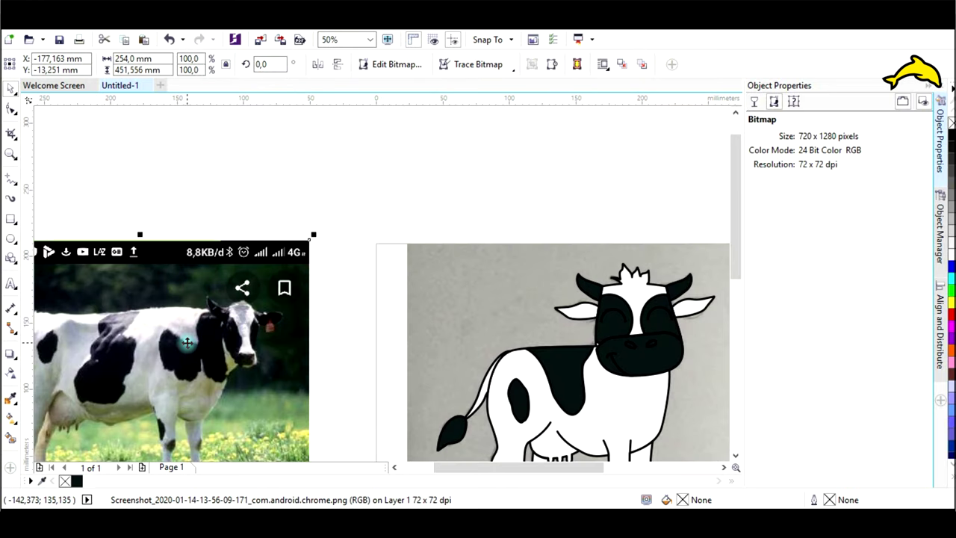
- Delete the near-black patch around the left eye, keeping the closed eye line on the white face
scroll(187, 342, down, 2)
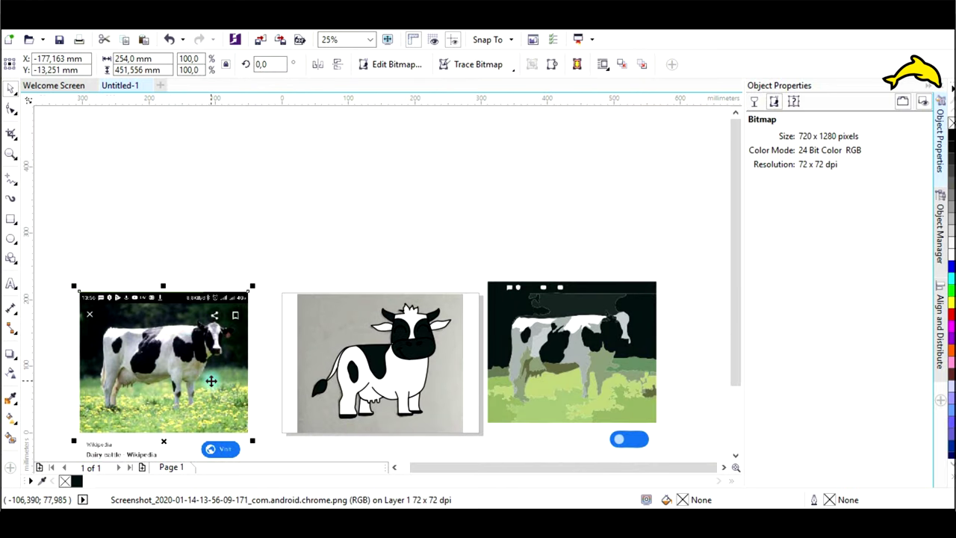
scroll(415, 364, up, 6)
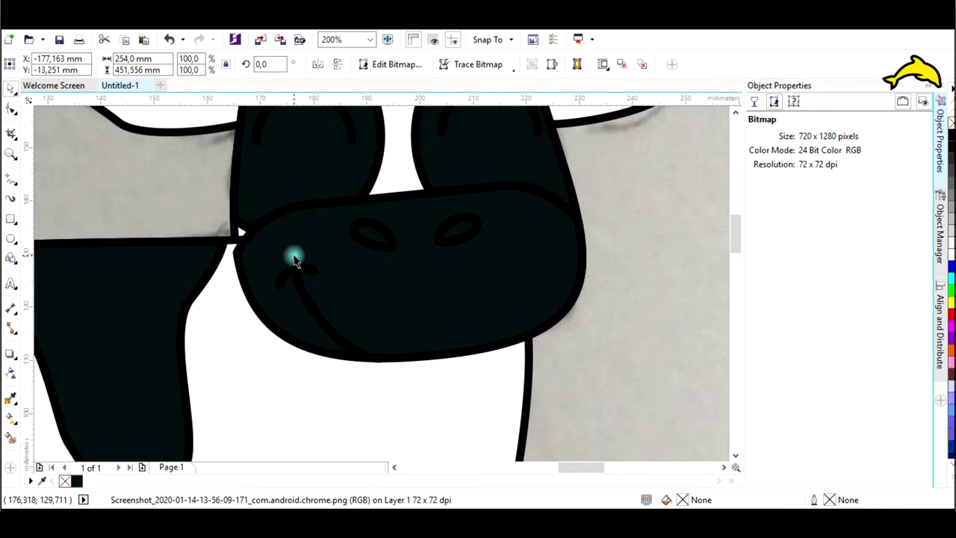
scroll(294, 259, down, 1)
click(354, 199)
key(Delete)
key(ctrl+z)
click(310, 210)
key(Delete)
click(512, 288)
scroll(512, 288, down, 1)
click(538, 340)
scroll(527, 318, down, 1)
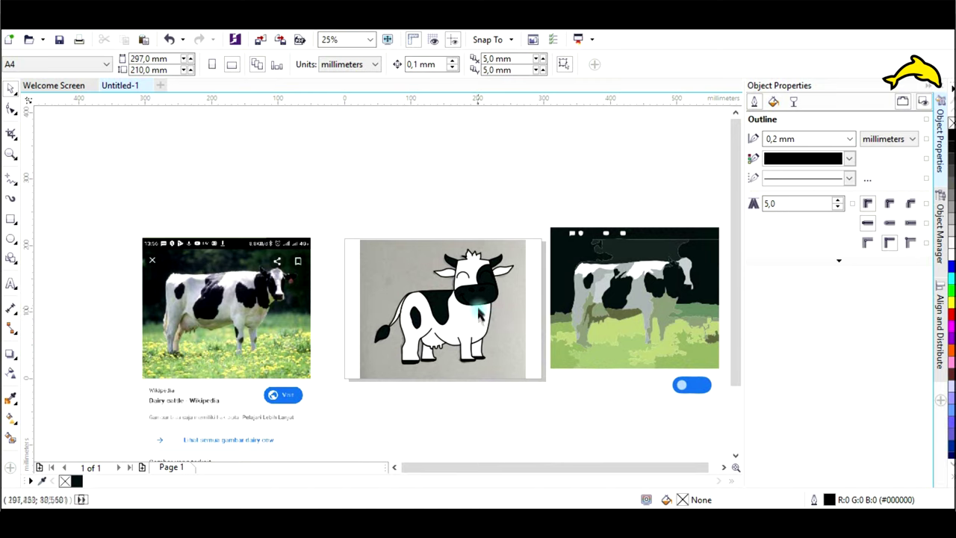
scroll(493, 299, up, 1)
scroll(477, 389, down, 1)
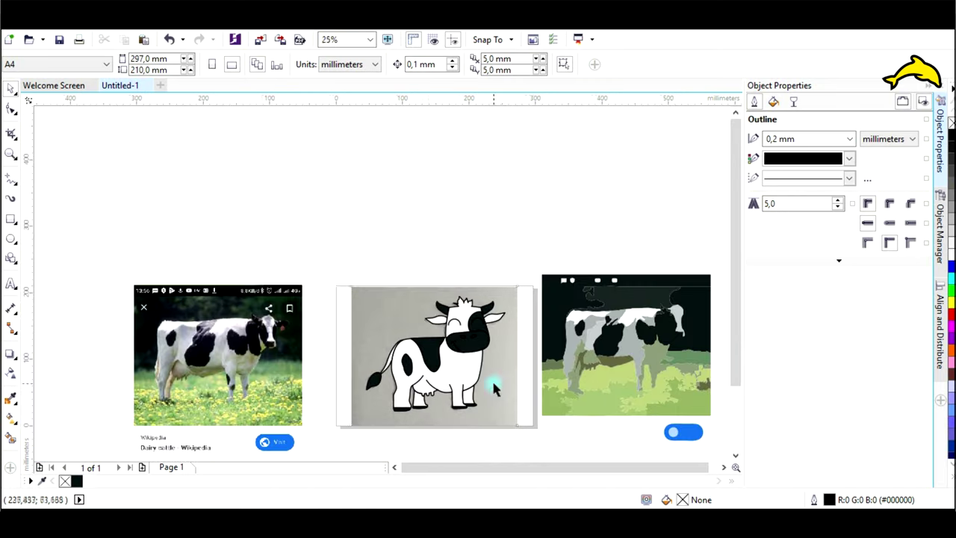
- Move the pencil sketch photo off the page, above the drawing
drag(495, 384, 419, 224)
scroll(476, 365, up, 1)
scroll(310, 357, up, 1)
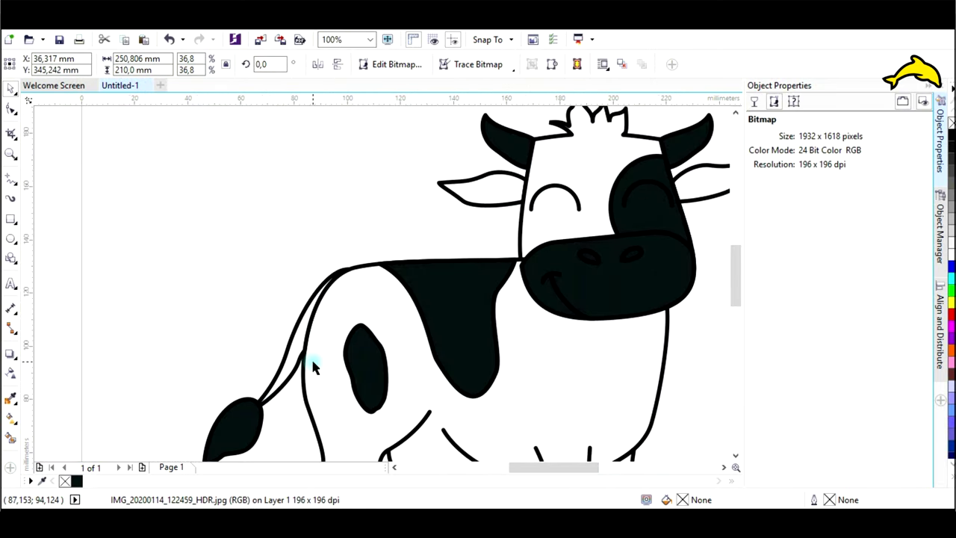
scroll(358, 407, up, 1)
scroll(361, 414, down, 1)
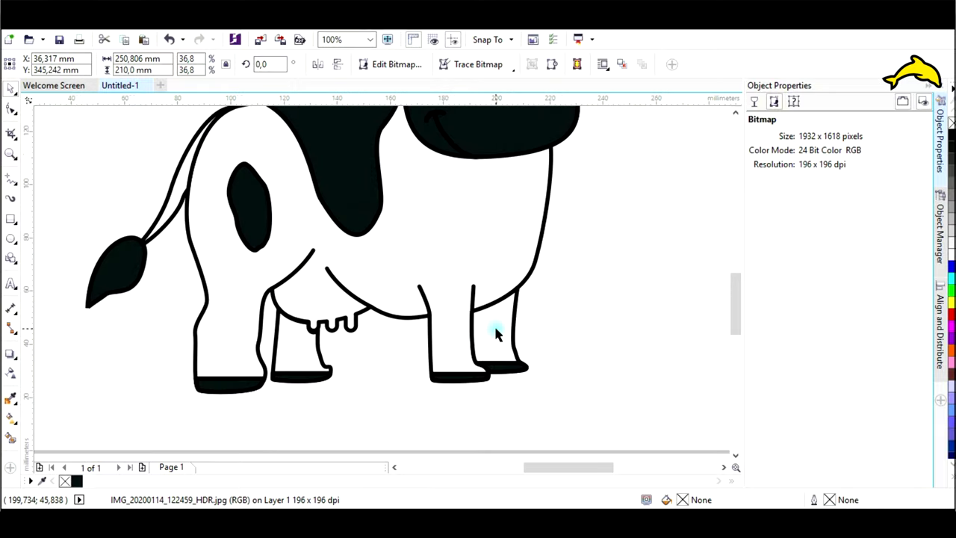
- Fill the far front leg with light gray #EDEDED
click(493, 328)
key(shift+F11)
click(236, 204)
click(644, 370)
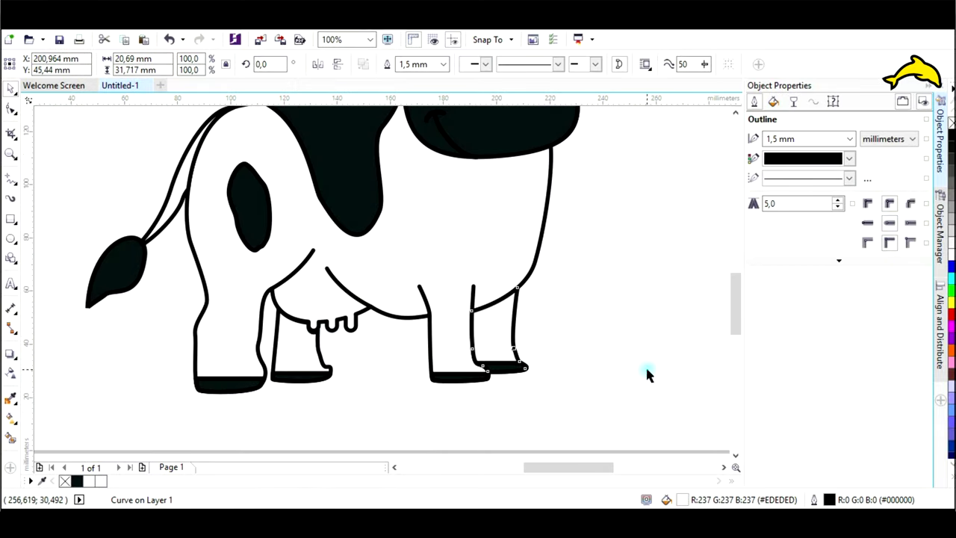
- Stretch the far hind leg and its hoof upward to a height of about 39 mm
scroll(367, 433, down, 1)
scroll(331, 391, up, 1)
scroll(292, 399, up, 1)
scroll(319, 437, down, 1)
scroll(319, 437, up, 1)
shift+click(289, 363)
drag(341, 277, 341, 222)
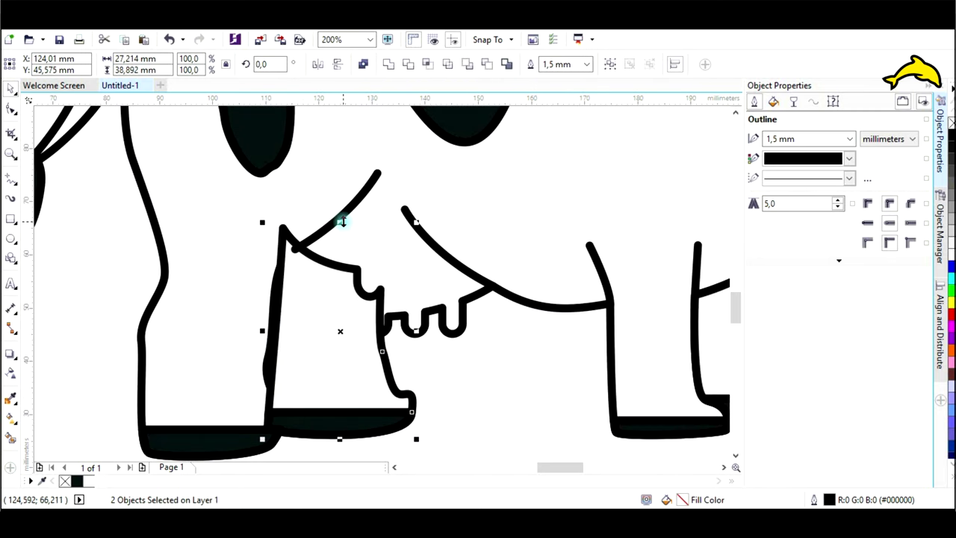
- Try to subtract the far hind leg and the cow's body from each other
click(443, 296)
shift+click(380, 374)
click(493, 65)
key(ctrl+z)
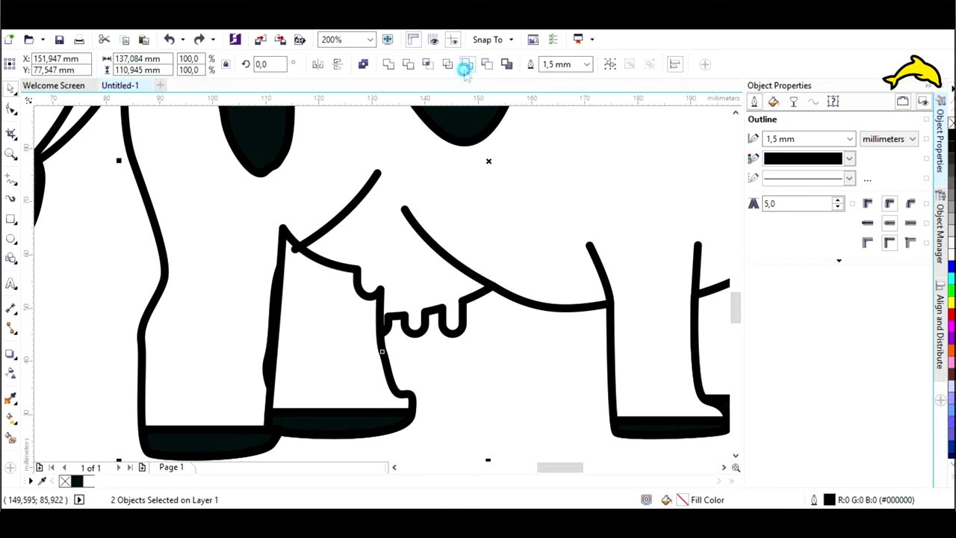
click(463, 65)
- Send the cow's body backward in the stacking order until it lies behind the dark patches and belly lines
scroll(463, 361, down, 1)
key(ctrl+Page_Down)
key(ctrl+Page_Down)
key(ctrl+Page_Down)
key(ctrl+Page_Down)
key(ctrl+Page_Down)
key(ctrl+Page_Down)
key(ctrl+Page_Down)
key(ctrl+Page_Down)
key(ctrl+Page_Down)
key(ctrl+Page_Down)
key(ctrl+Page_Down)
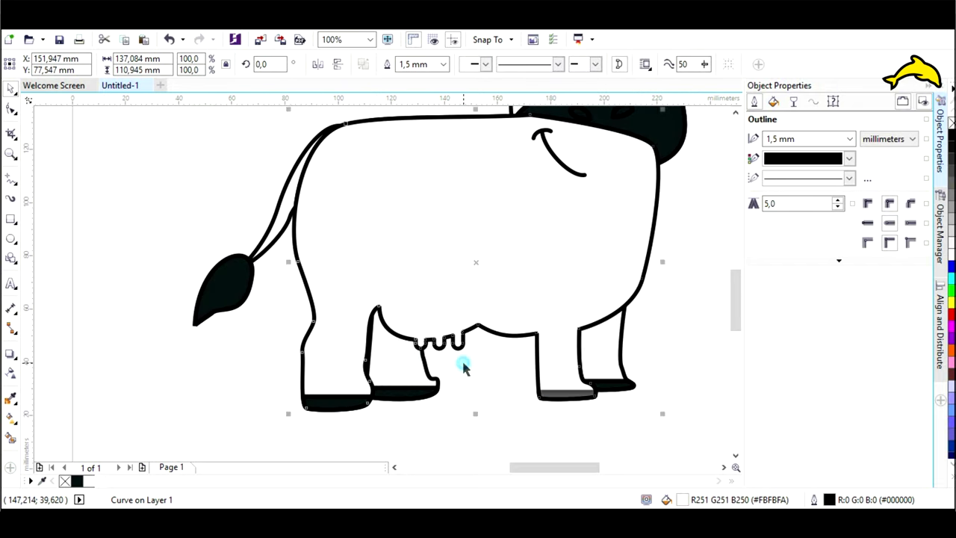
- Send the far hind leg and its hoof backward behind the near hind leg
scroll(461, 362, up, 1)
click(390, 392)
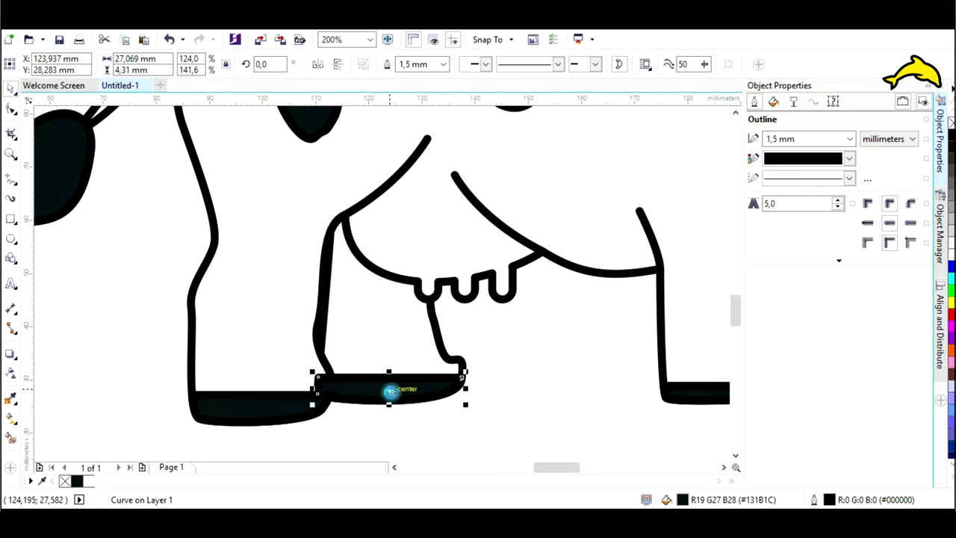
click(414, 324)
key(ctrl+Page_Down)
scroll(414, 324, down, 1)
click(464, 373)
key(alt+Up)
key(alt+Right)
click(237, 222)
click(174, 382)
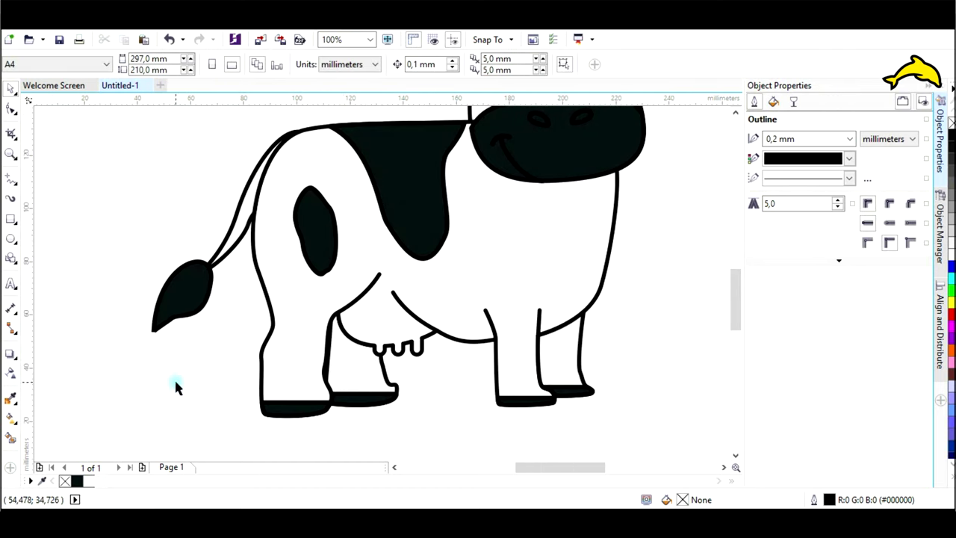
scroll(342, 311, down, 1)
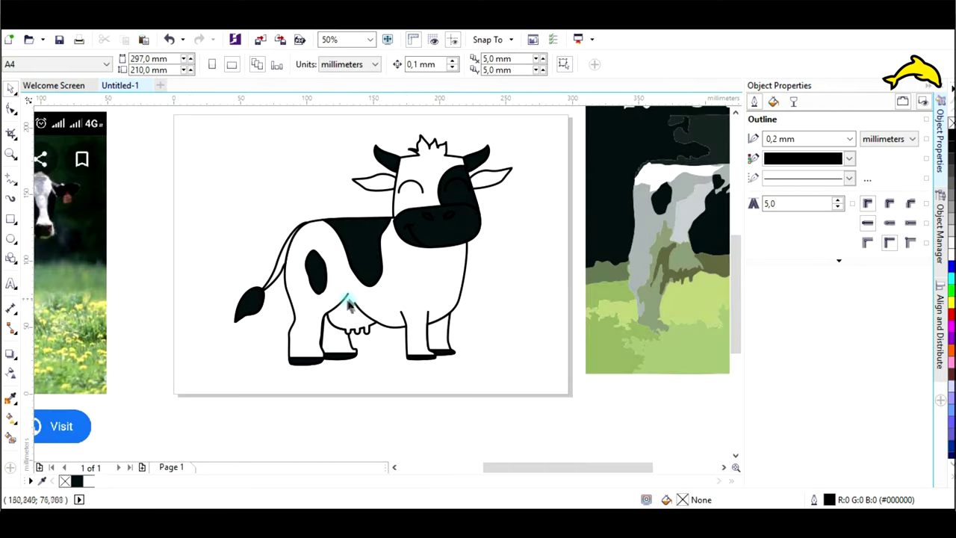
- Duplicate the near hind leg's thigh line and stretch the copy to about 16.3 by 15.5 mm
scroll(348, 323, up, 1)
click(307, 311)
scroll(306, 310, up, 1)
key(Delete)
key(ctrl+z)
scroll(337, 266, up, 1)
drag(368, 246, 377, 245)
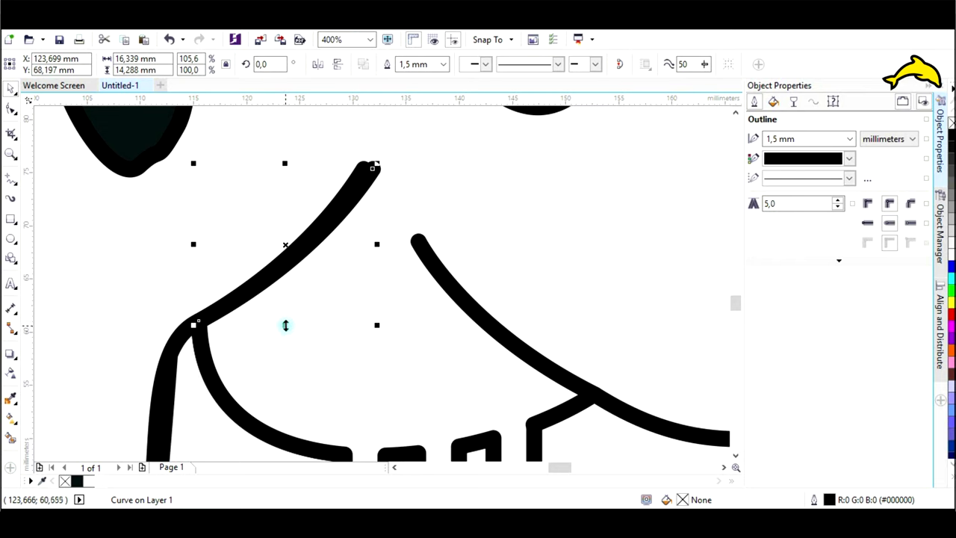
drag(284, 338, 284, 339)
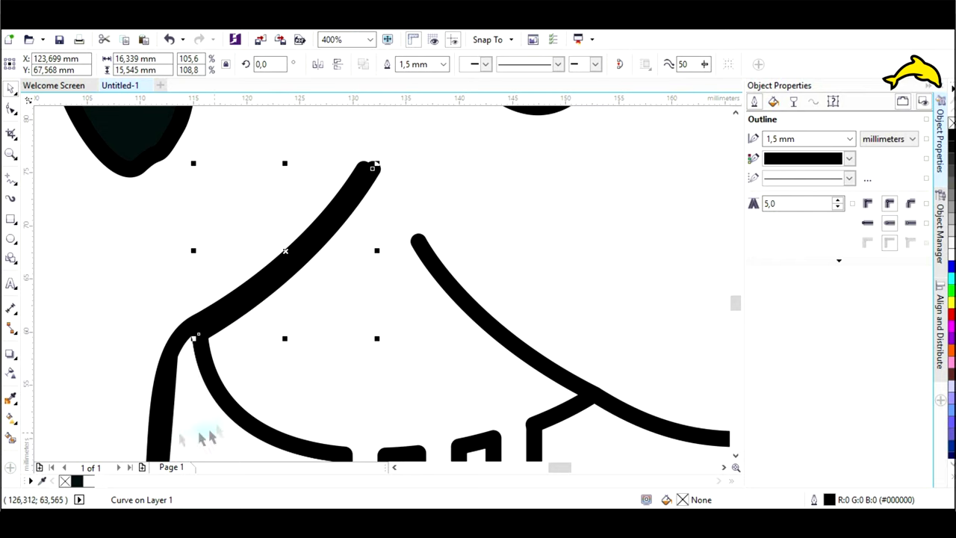
- Fill the stretched line copy with near-black and give it a uniform transparency of 50
click(78, 484)
click(794, 101)
click(776, 163)
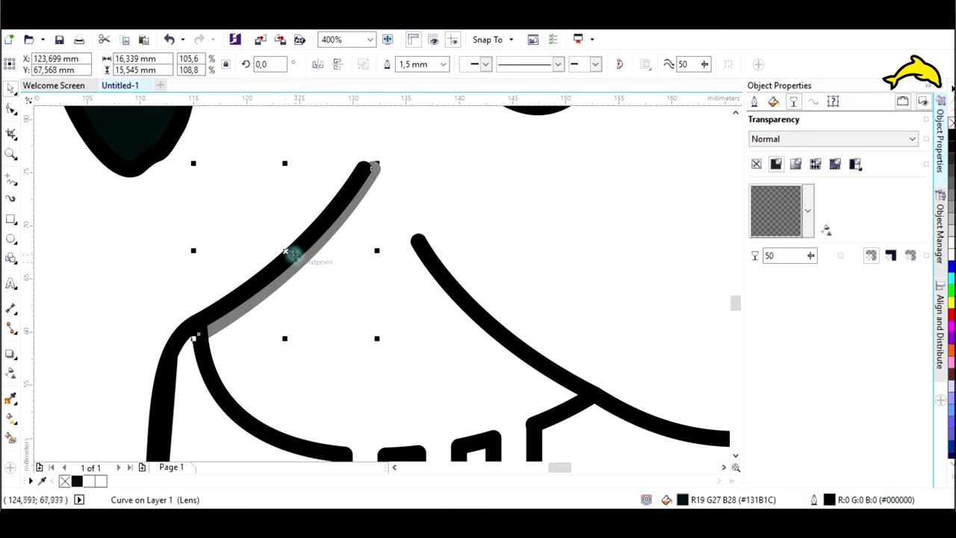
- Try to move and resize the semi-transparent copy of the thigh line
drag(295, 254, 334, 289)
scroll(411, 202, up, 1)
scroll(409, 213, down, 1)
key(ctrl+z)
drag(282, 172, 281, 190)
key(ctrl+z)
click(333, 241)
drag(284, 256, 290, 273)
key(ctrl+z)
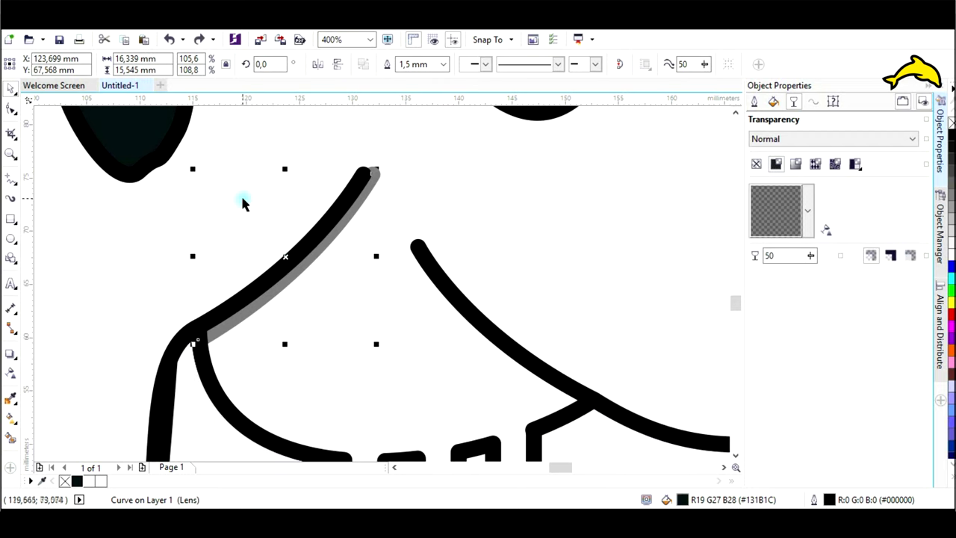
- Convert the outline of the semi-transparent thigh line copy to an object
scroll(190, 357, up, 2)
scroll(190, 357, down, 2)
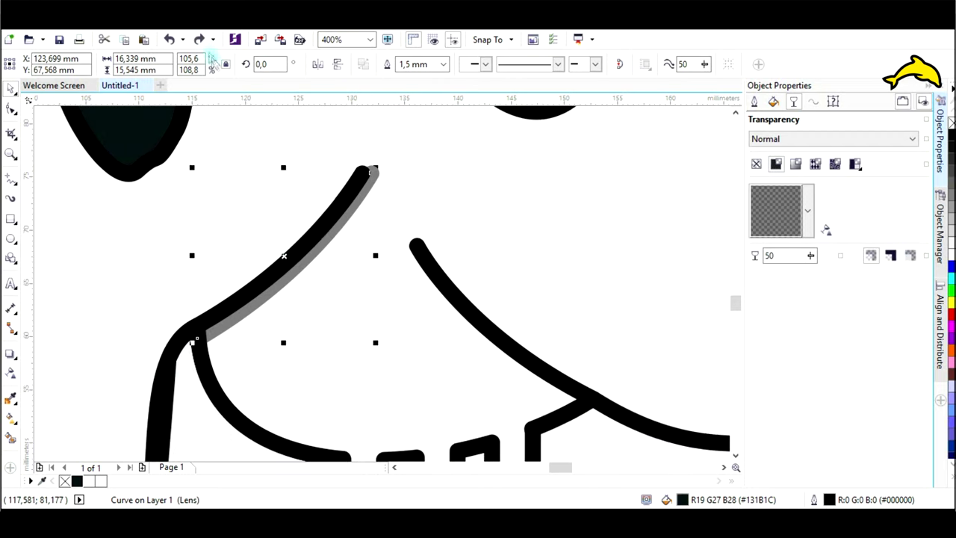
right_click(196, 340)
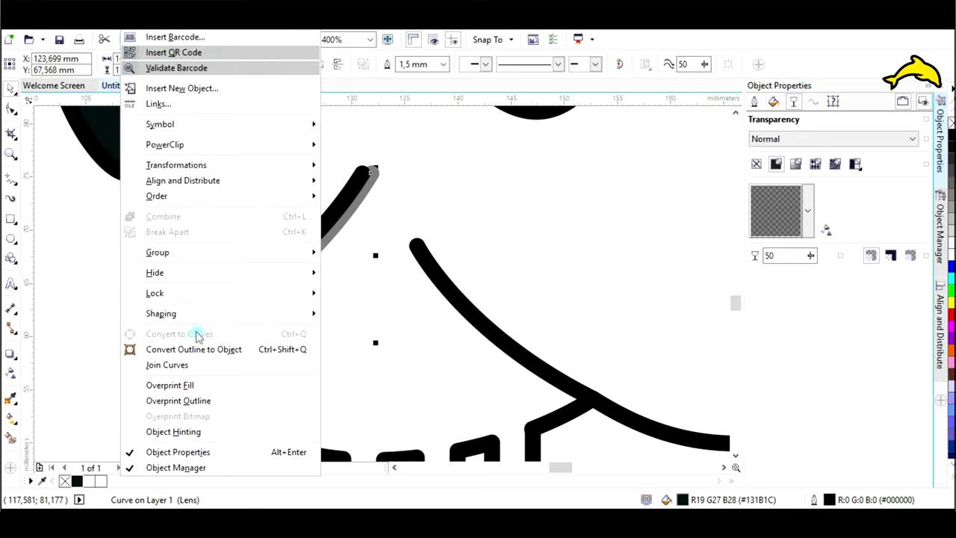
click(14, 111)
click(50, 115)
scroll(368, 192, up, 1)
scroll(367, 191, down, 1)
click(10, 91)
right_click(195, 340)
click(192, 351)
- Reshape the end nodes of the thigh shadow so both ends tuck under the black thigh line
key(F10)
scroll(375, 175, up, 2)
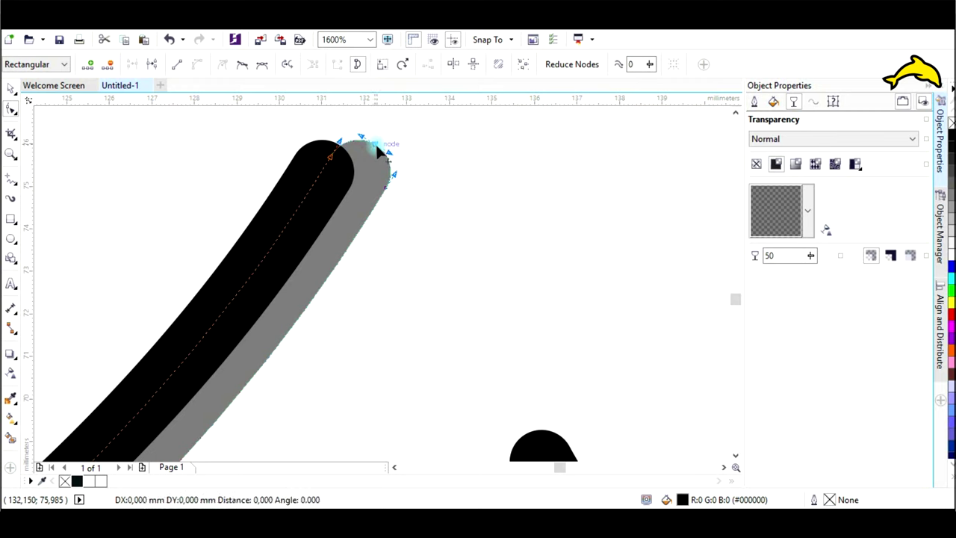
drag(340, 154, 340, 189)
scroll(335, 152, up, 2)
scroll(346, 153, down, 2)
scroll(344, 154, up, 2)
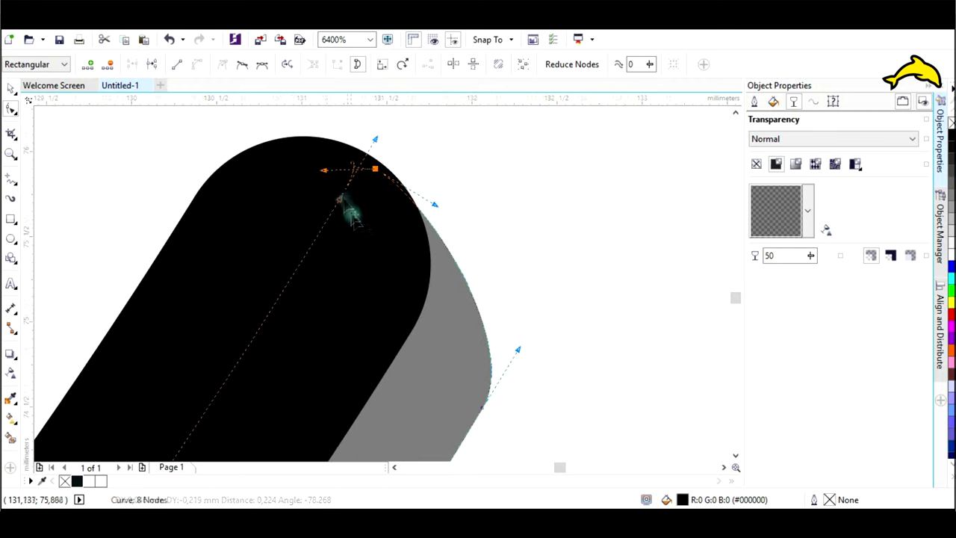
scroll(351, 213, down, 4)
scroll(207, 433, up, 1)
scroll(205, 434, up, 2)
drag(191, 314, 243, 296)
scroll(246, 297, down, 4)
click(11, 88)
click(443, 383)
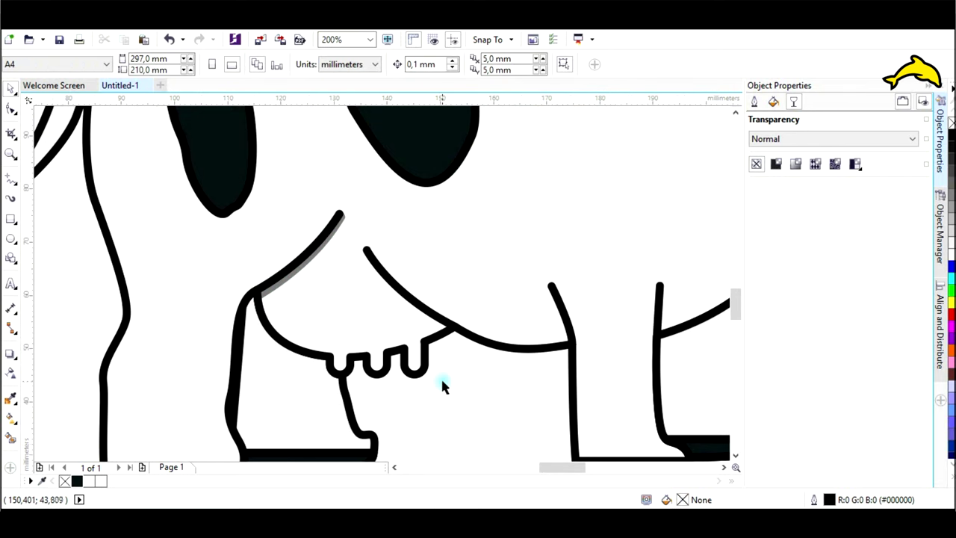
- Duplicate the belly line above the udder with a slight offset, apply uniform transparency 50 and convert its outline to an object
scroll(444, 385, down, 2)
scroll(456, 386, up, 3)
click(315, 259)
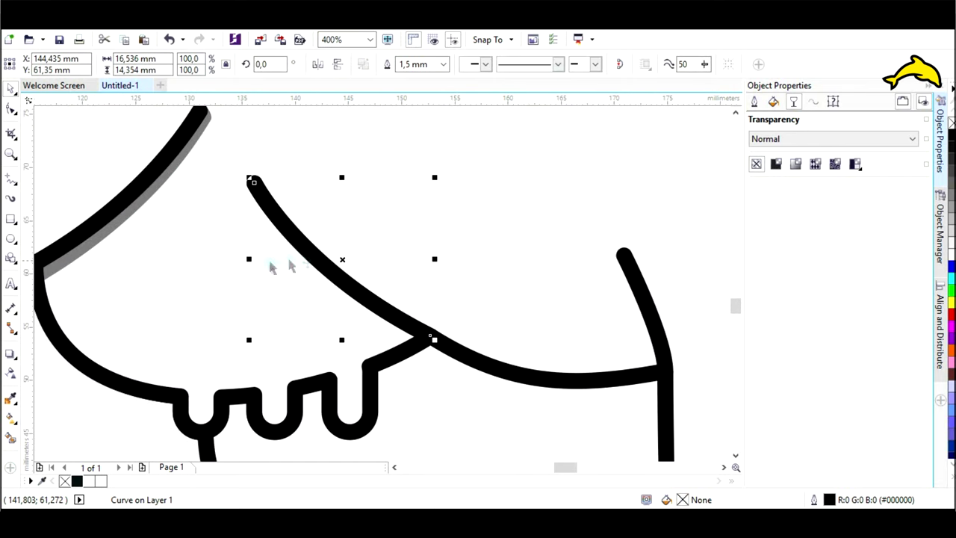
drag(242, 350, 237, 355)
click(776, 163)
click(134, 23)
click(168, 349)
- Move the end nodes of the belly line's shadow so its tips tuck under the black line
click(10, 109)
scroll(241, 172, up, 2)
drag(290, 208, 306, 213)
drag(251, 192, 302, 199)
drag(237, 239, 244, 233)
drag(266, 184, 266, 184)
scroll(266, 187, down, 3)
scroll(367, 299, up, 3)
drag(336, 302, 303, 281)
drag(378, 286, 351, 249)
scroll(345, 319, down, 3)
click(11, 88)
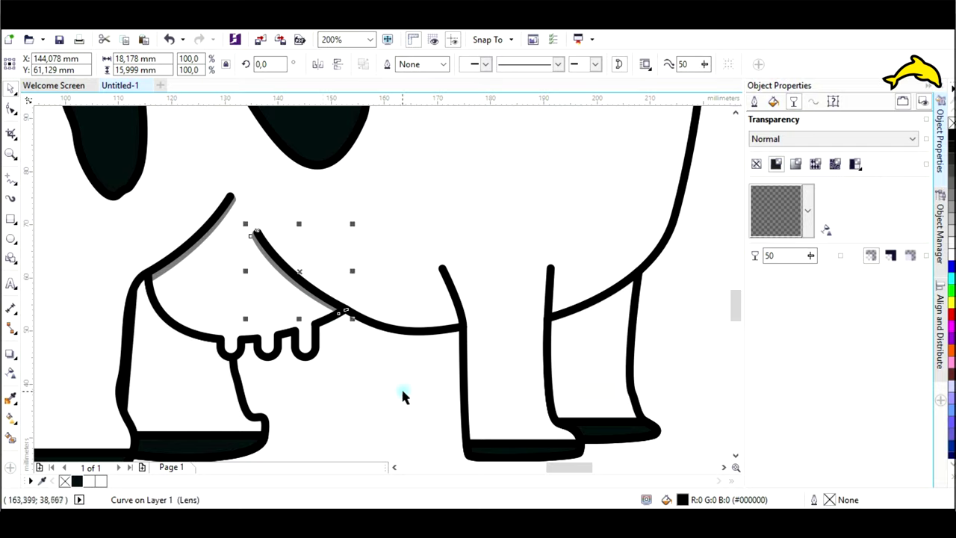
click(403, 396)
scroll(389, 343, down, 2)
scroll(403, 324, up, 1)
scroll(390, 157, up, 2)
scroll(392, 175, up, 1)
click(339, 170)
scroll(299, 248, down, 1)
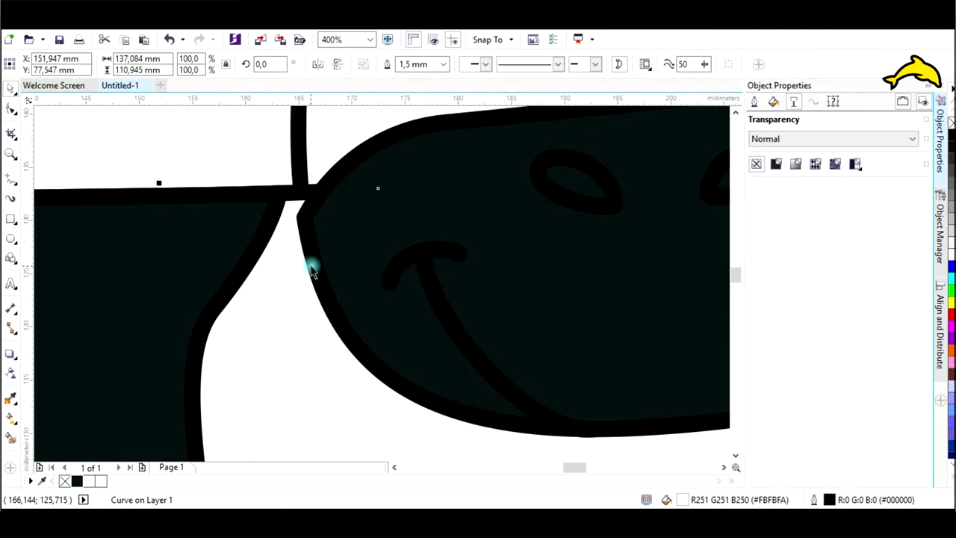
scroll(316, 211, down, 3)
key(Escape)
- Send the far hind leg to the back so its dark hoof lies in front of it
scroll(289, 345, up, 2)
click(279, 369)
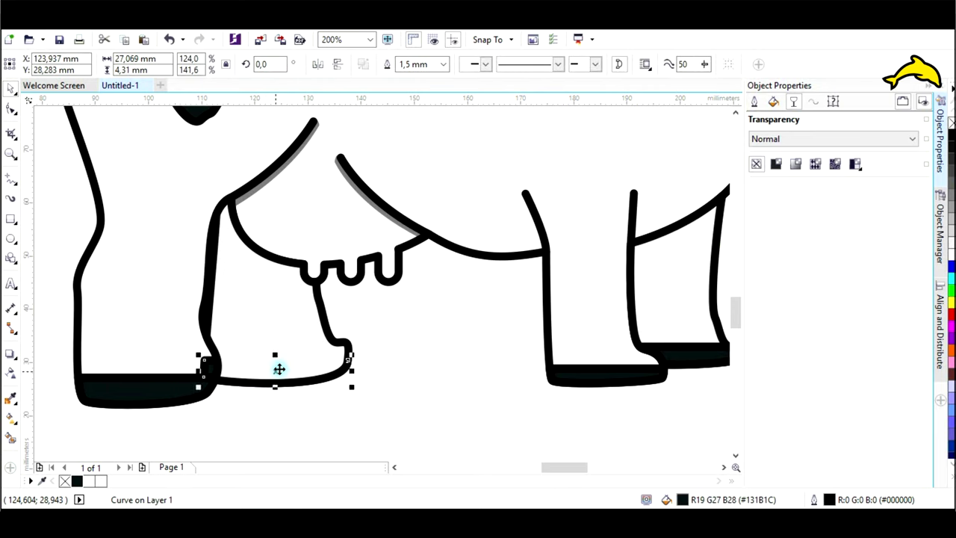
click(262, 303)
key(shift+Page_Down)
click(406, 363)
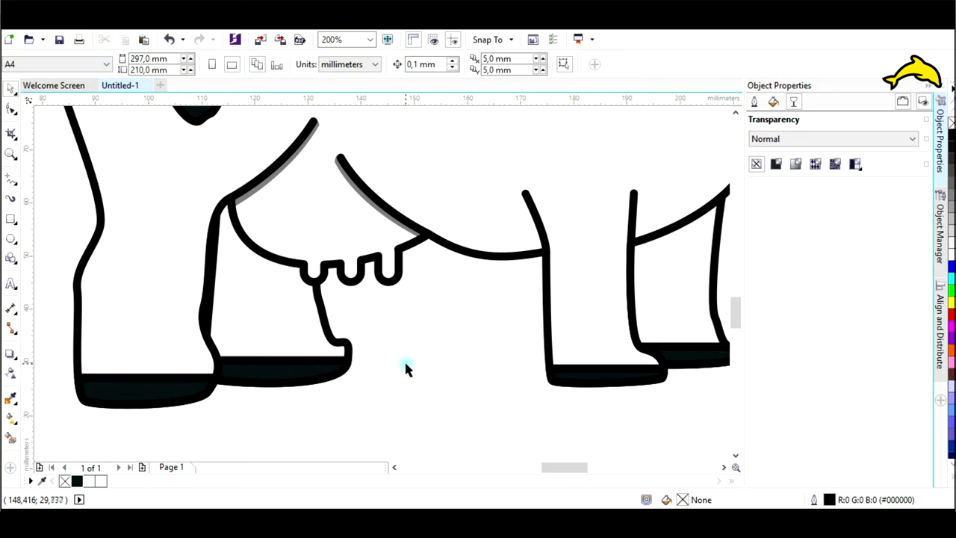
- Make a stretched copy of the near front leg's rear upper line, with uniform transparency 50 and its outline converted to an object
scroll(587, 213, right, 1)
click(461, 209)
scroll(461, 209, up, 2)
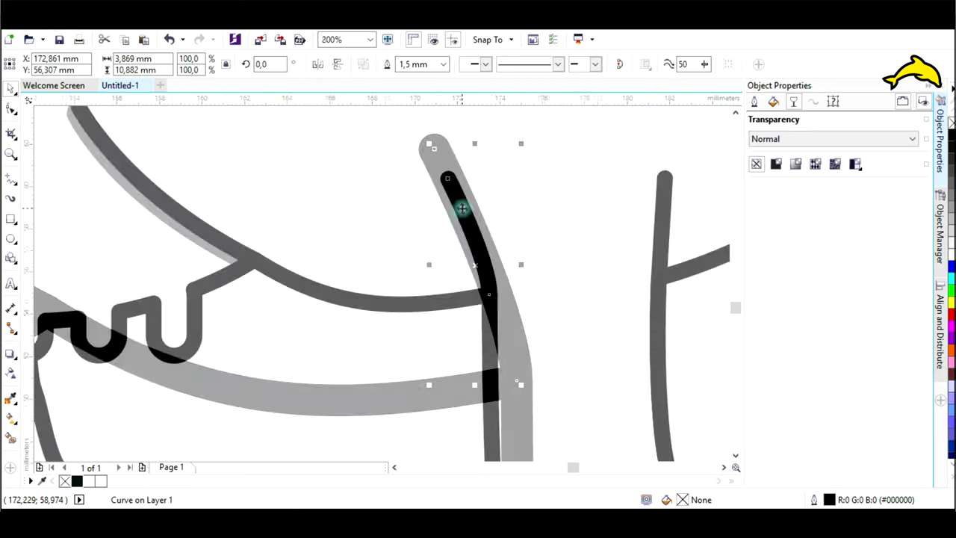
drag(429, 385, 364, 434)
right_click(363, 435)
click(775, 165)
click(11, 109)
click(133, 24)
click(218, 351)
- Reshape both ends of the near front leg's rear shadow so they tuck under the leg and belly lines
mouse_move(433, 142)
mouse_down()
mouse_move(446, 148)
mouse_move(439, 142)
mouse_up()
drag(406, 155, 411, 163)
drag(416, 120, 417, 121)
scroll(521, 418, down, 1)
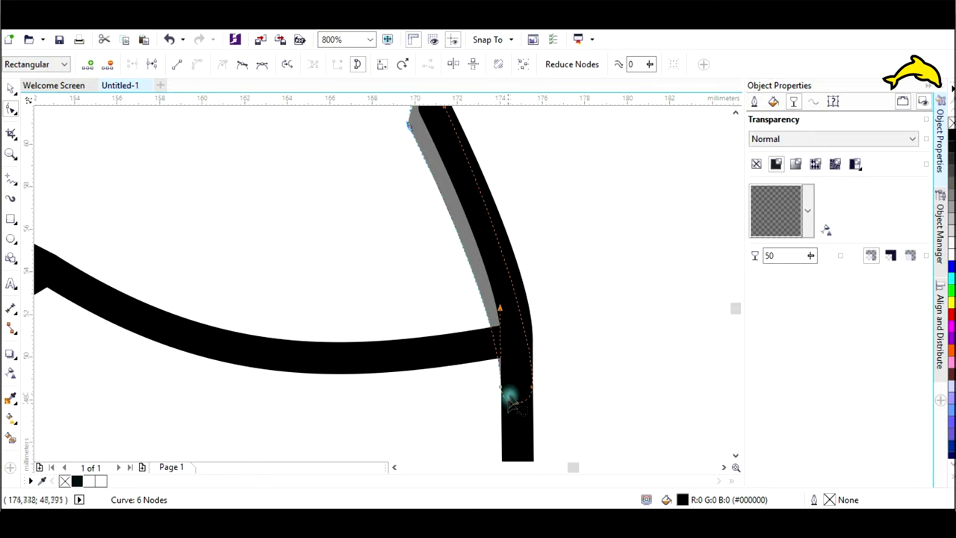
scroll(514, 392, up, 1)
drag(553, 382, 532, 340)
drag(488, 382, 471, 302)
drag(521, 412, 529, 311)
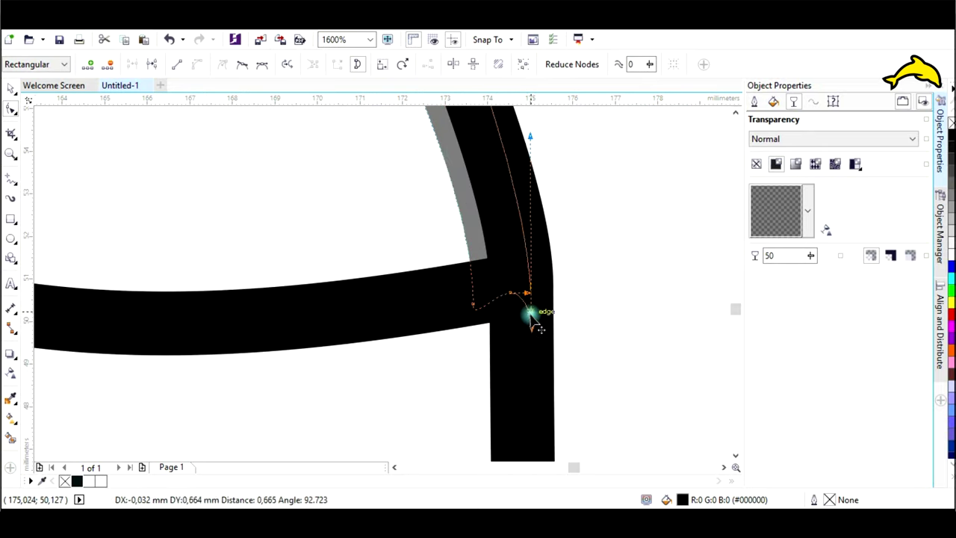
scroll(532, 332, down, 4)
- Make a stretched copy of the near front leg's front upper line, with uniform transparency 50 and its outline converted to an object
scroll(426, 336, up, 3)
click(335, 316)
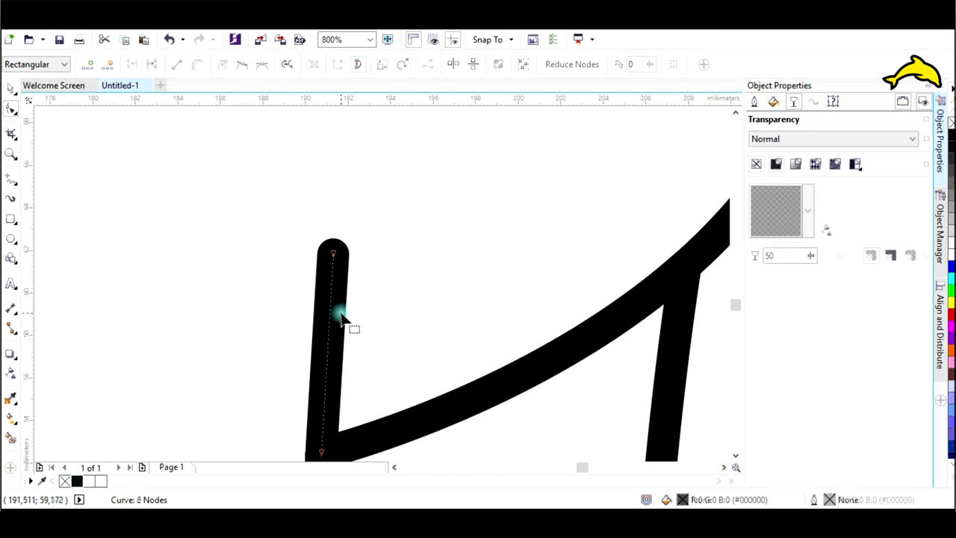
scroll(336, 314, down, 1)
key(space)
scroll(321, 381, up, 1)
mouse_move(324, 381)
mouse_down()
mouse_move(395, 391)
mouse_move(387, 384)
mouse_up()
key(ctrl+z)
mouse_move(323, 340)
mouse_down()
mouse_move(455, 444)
mouse_move(475, 446)
mouse_up()
scroll(437, 389, down, 1)
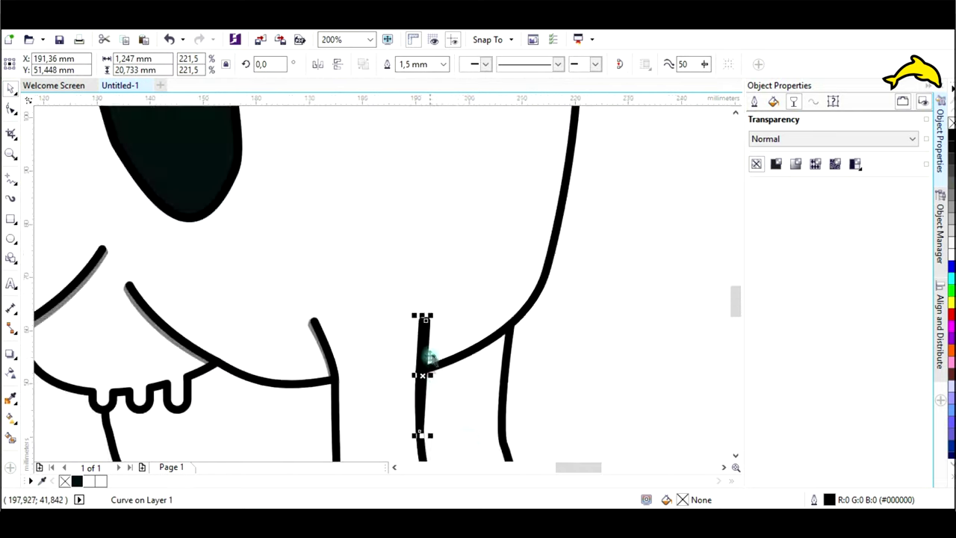
scroll(438, 355, up, 1)
click(776, 164)
scroll(471, 340, up, 1)
click(131, 21)
click(201, 349)
- Move the upper end nodes of the front leg's shadow in against the rounded tip of the leg line
click(11, 109)
scroll(380, 246, up, 1)
click(363, 207)
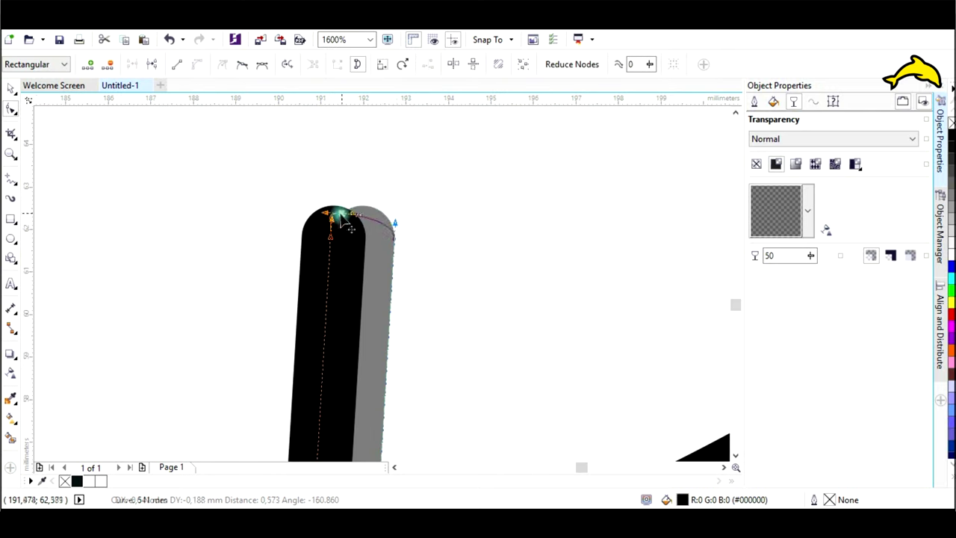
drag(357, 192, 389, 160)
scroll(412, 305, down, 2)
scroll(395, 160, down, 2)
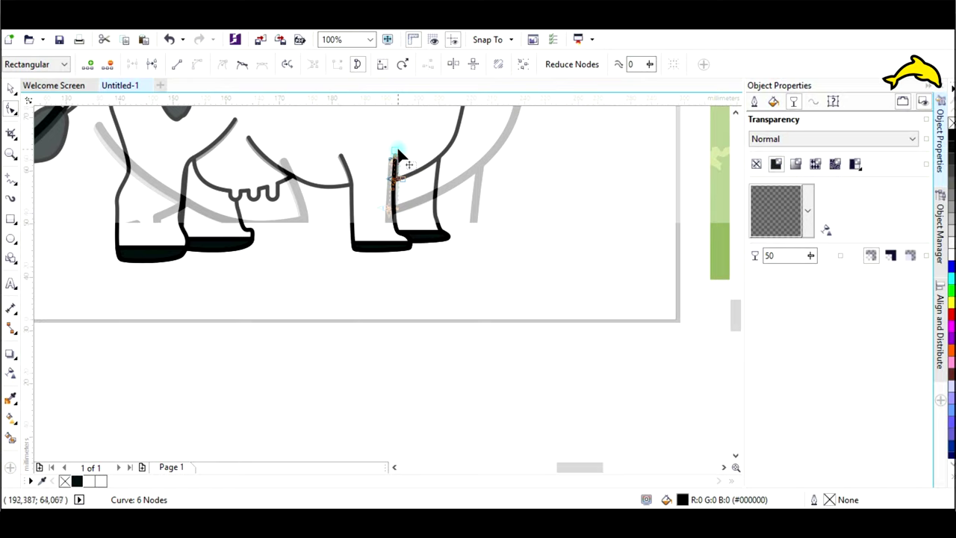
scroll(275, 122, up, 1)
click(10, 88)
click(357, 335)
- Examine the whole cow, including the tail and hind legs, for lines that still need shading
scroll(357, 335, down, 2)
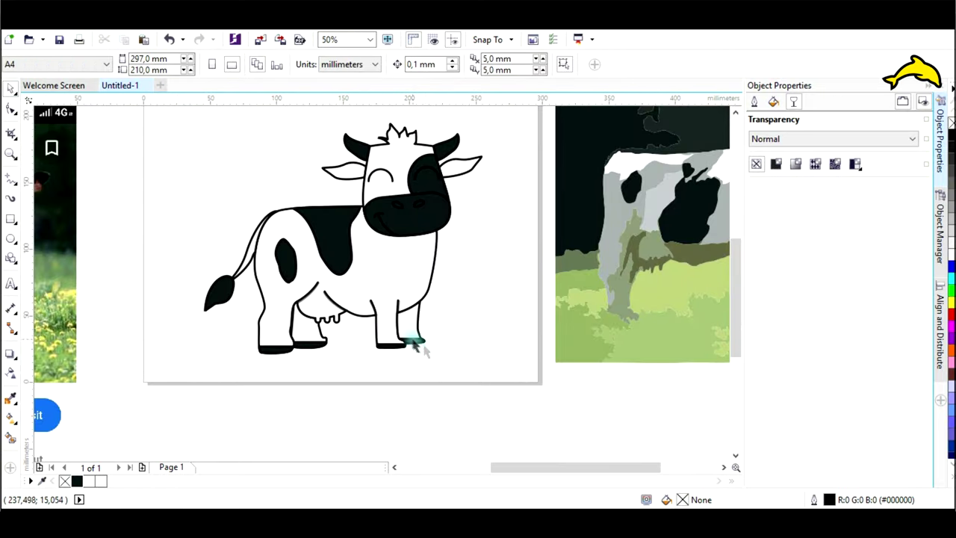
scroll(313, 371, up, 2)
scroll(299, 341, down, 2)
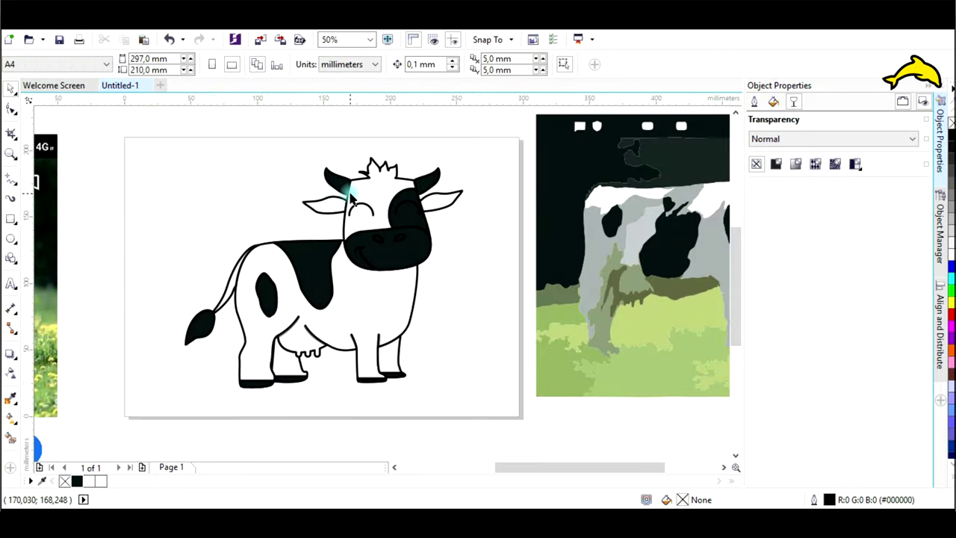
scroll(212, 322, up, 2)
click(209, 323)
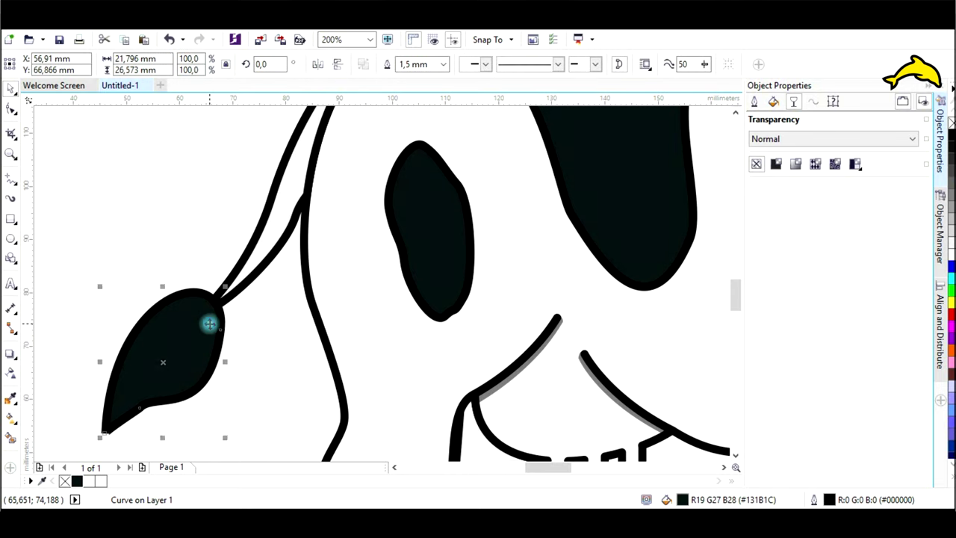
click(240, 334)
scroll(242, 333, down, 3)
scroll(291, 290, up, 1)
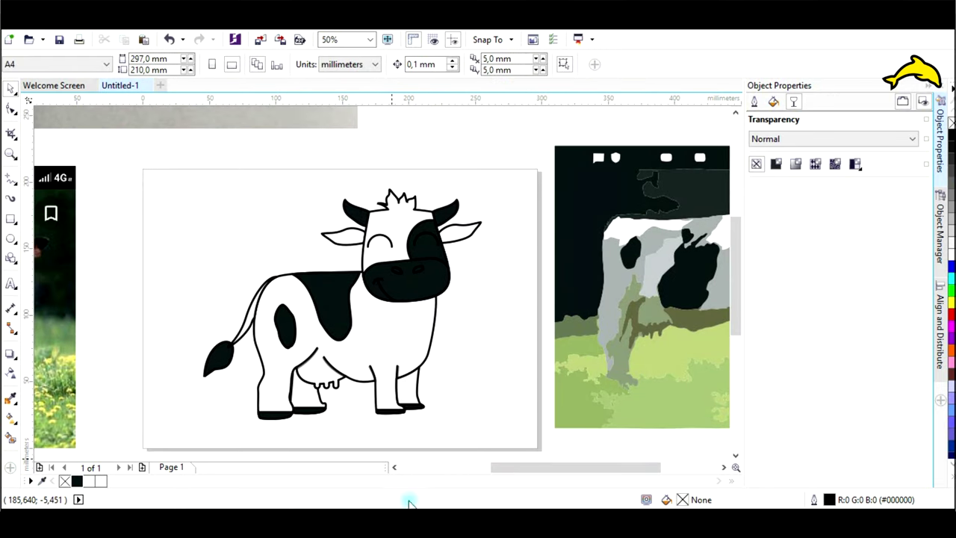
scroll(298, 378, up, 2)
key(x)
key(space)
scroll(314, 329, down, 5)
scroll(294, 305, up, 1)
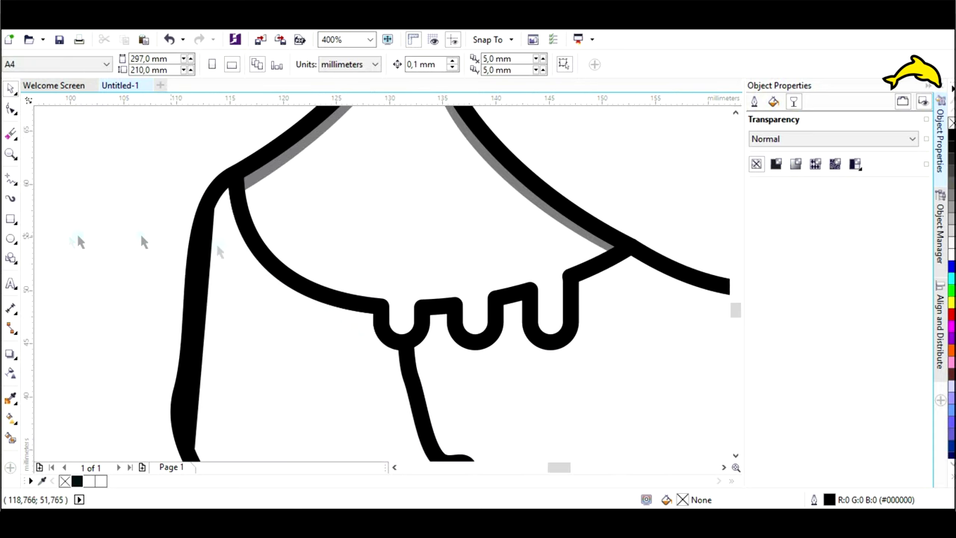
- Draw a freehand line under the udder's curve to the first teat and thicken it to match the cow's outlines
click(513, 298)
scroll(512, 299, down, 2)
click(529, 329)
scroll(528, 329, up, 2)
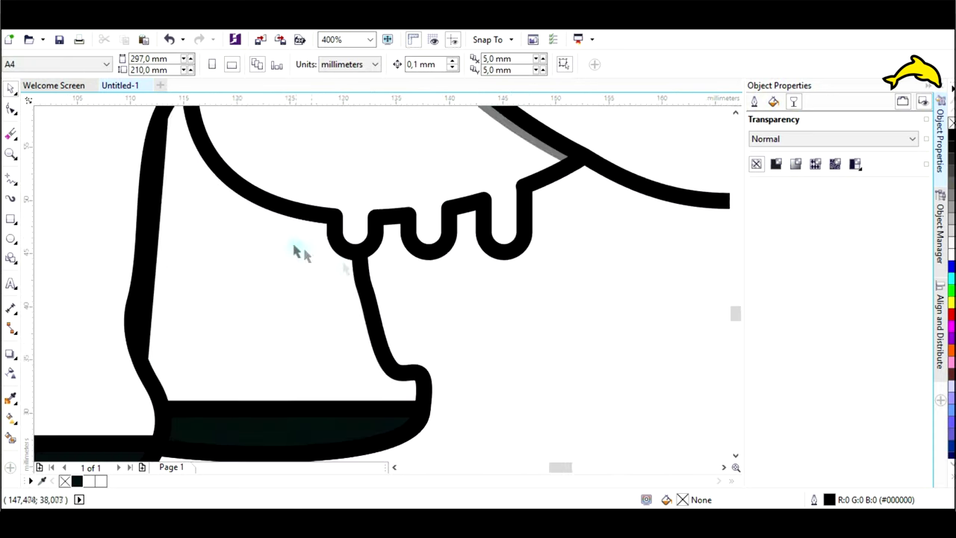
scroll(299, 253, up, 2)
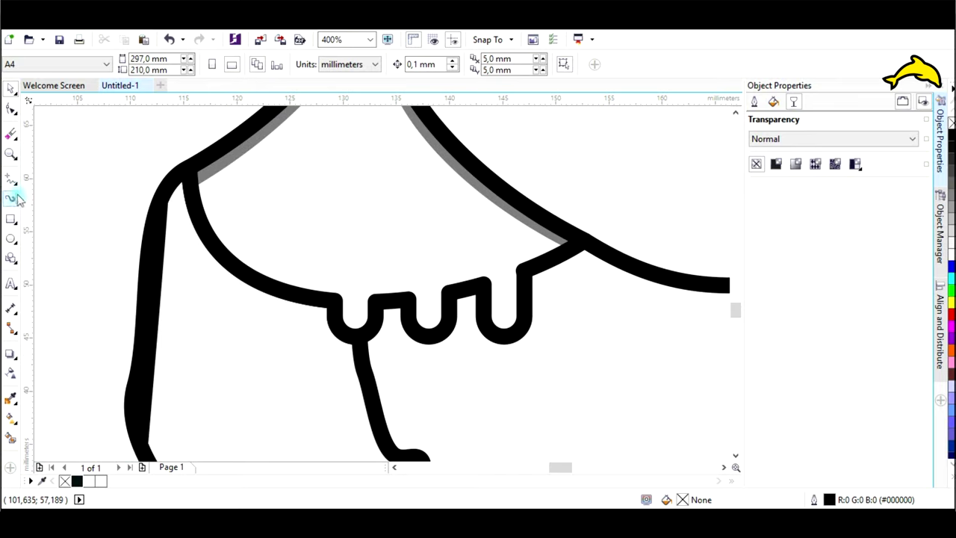
click(13, 186)
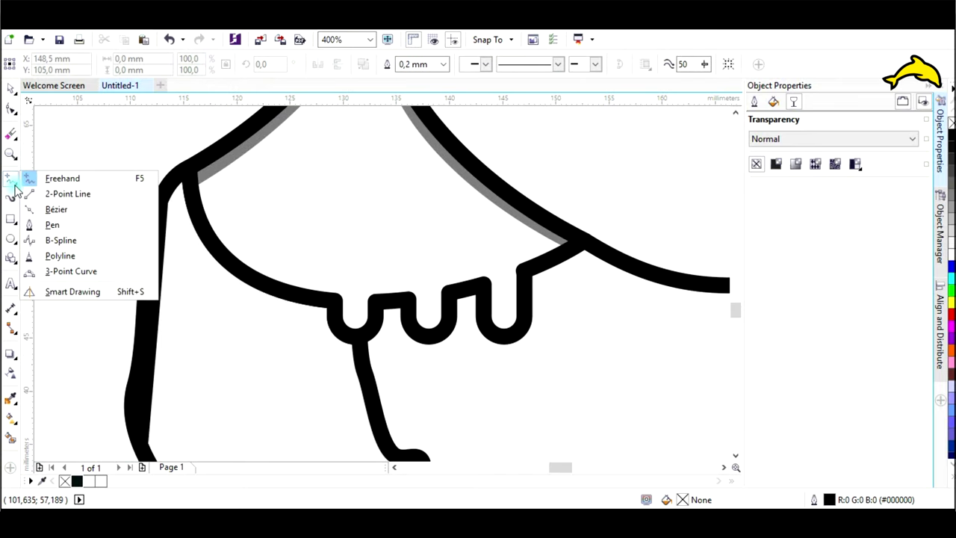
click(63, 178)
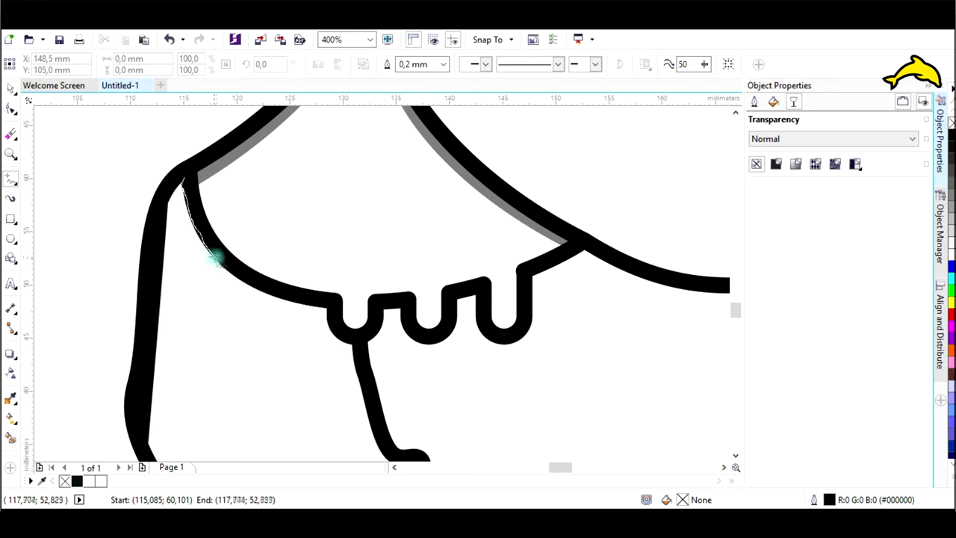
drag(347, 336, 363, 342)
click(443, 65)
click(429, 160)
- Remove a surplus node from the freehand udder line and give it a uniform transparency of 50
key(F10)
double_click(237, 278)
click(776, 163)
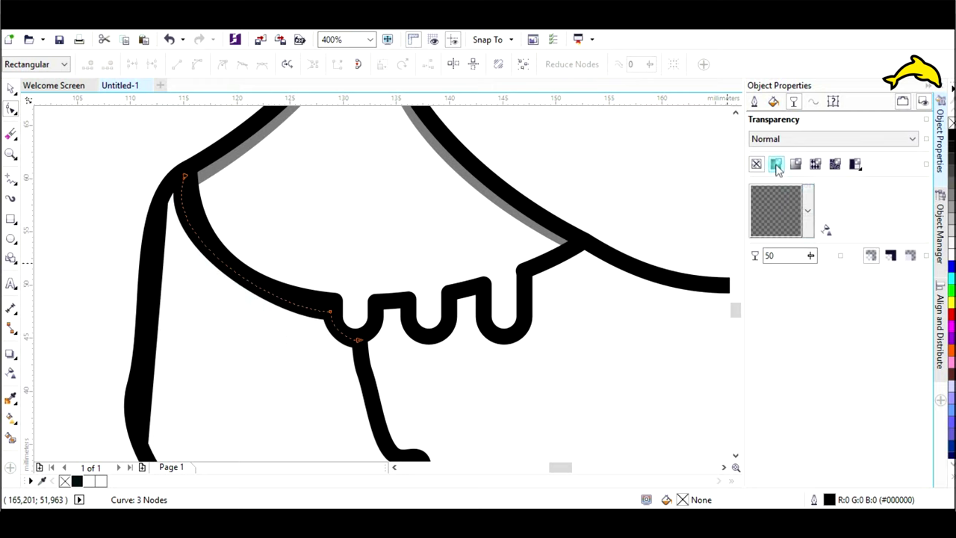
- Bend the udder shadow and shift its middle node so it follows just below the udder outline
drag(246, 285, 244, 291)
click(329, 310)
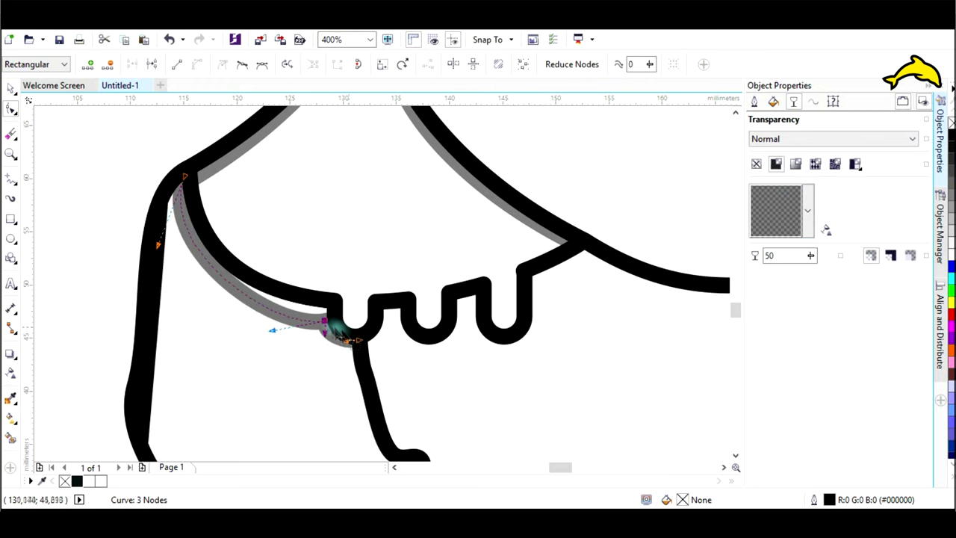
drag(328, 319, 324, 322)
scroll(428, 361, down, 1)
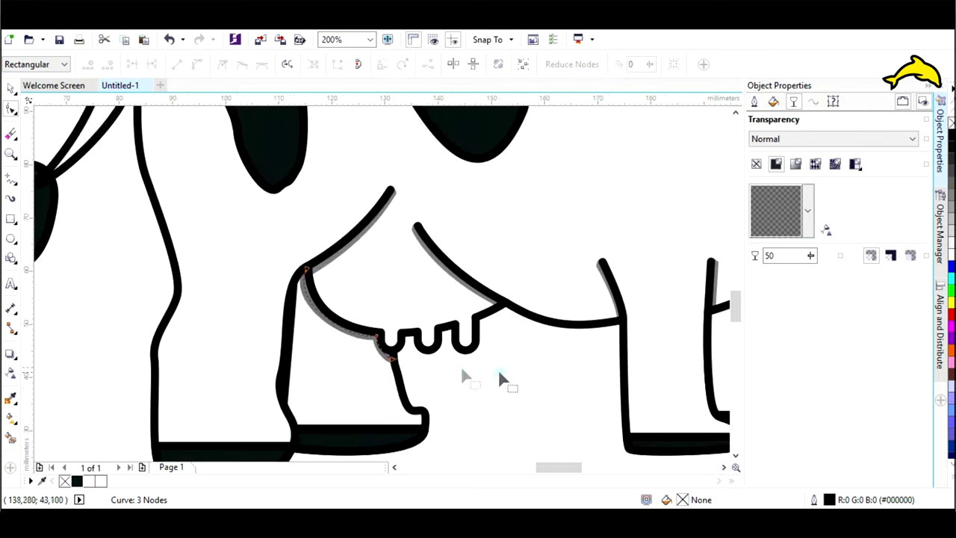
key(space)
click(520, 410)
- Draw a freehand line under the belly curve between the two front legs and delete its surplus nodes
scroll(520, 410, right, 8)
scroll(509, 294, up, 2)
key(F5)
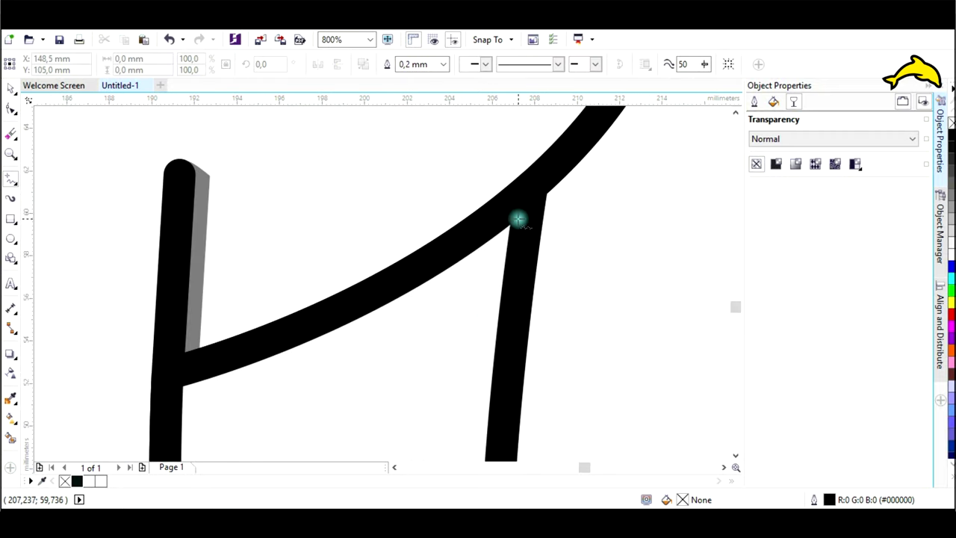
drag(393, 305, 263, 357)
drag(169, 387, 169, 387)
key(F10)
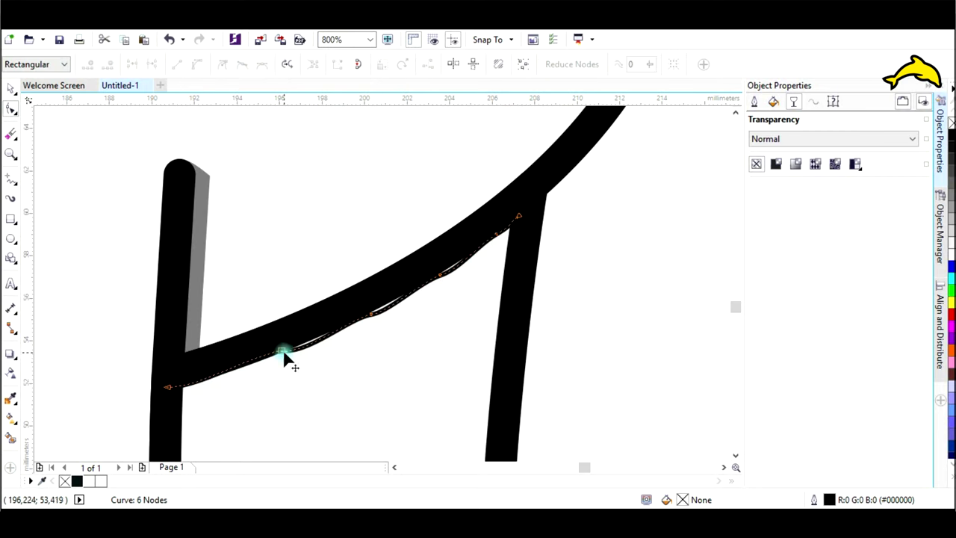
double_click(440, 275)
double_click(496, 234)
- Set the new belly line's outline width to 1.5 mm and its uniform transparency to 50
click(10, 88)
click(444, 64)
click(422, 164)
click(443, 65)
click(420, 165)
click(776, 163)
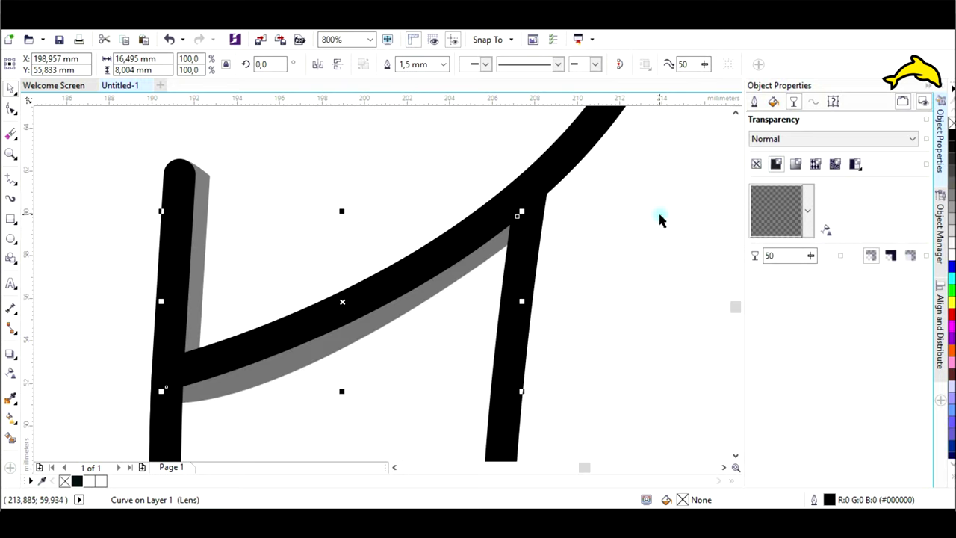
- Bend the belly shadow between the front legs closer to the black belly line
click(11, 109)
drag(266, 364, 268, 359)
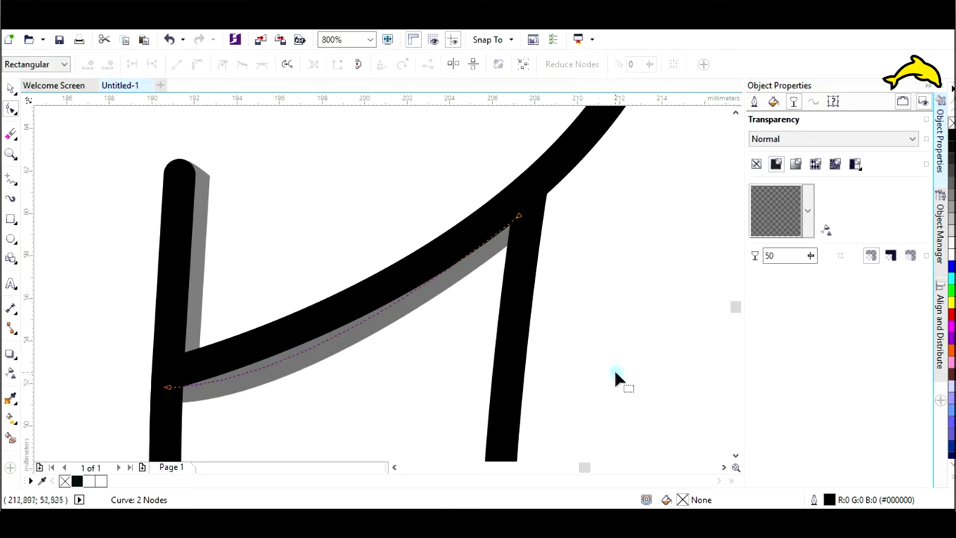
key(space)
click(592, 274)
scroll(592, 274, down, 3)
scroll(593, 273, down, 1)
scroll(618, 135, up, 1)
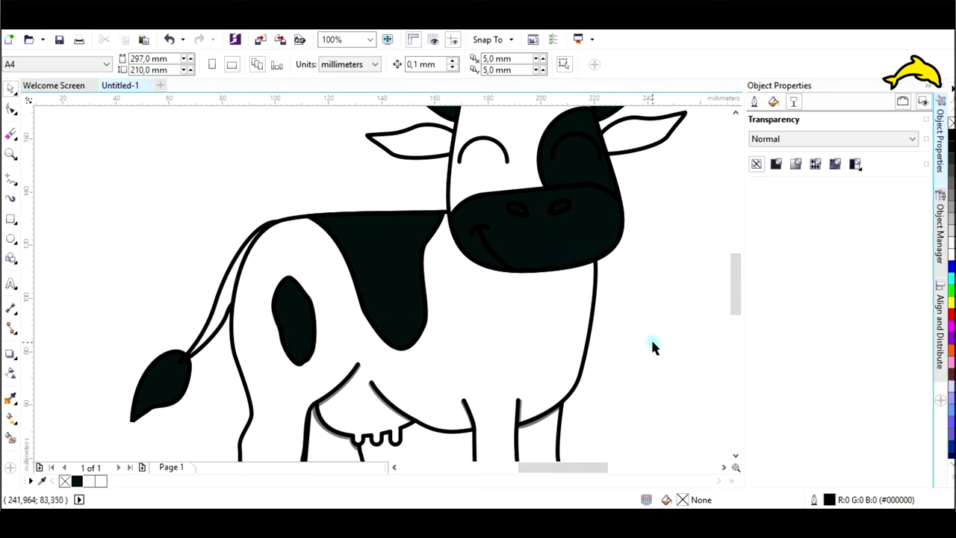
scroll(635, 325, down, 1)
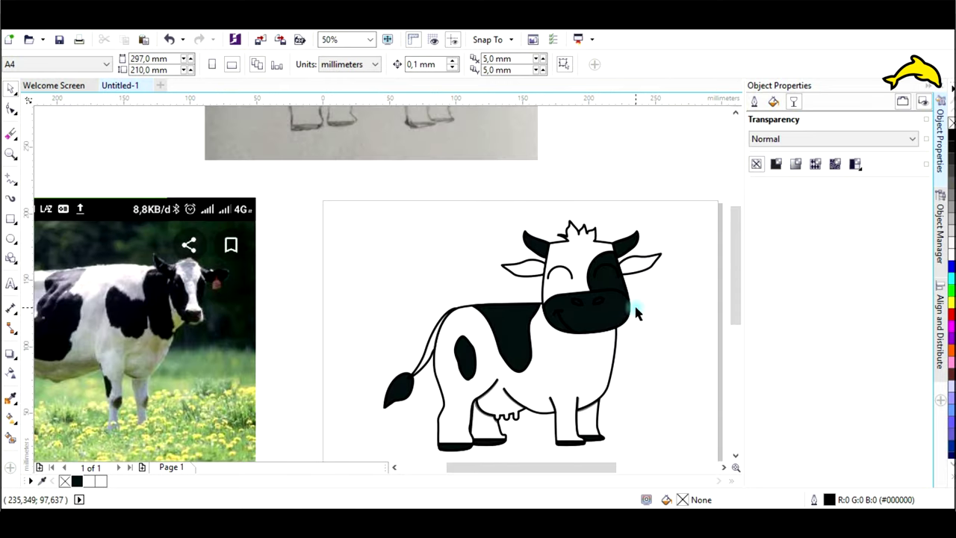
- Try to convert all of the cow's outlines to objects
scroll(590, 343, down, 1)
drag(619, 230, 439, 395)
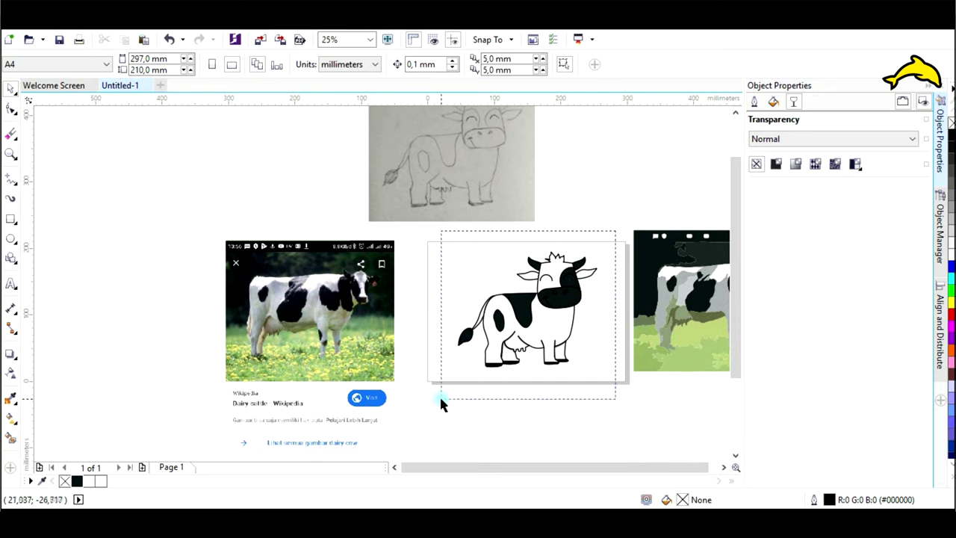
click(136, 22)
click(159, 348)
scroll(579, 296, up, 2)
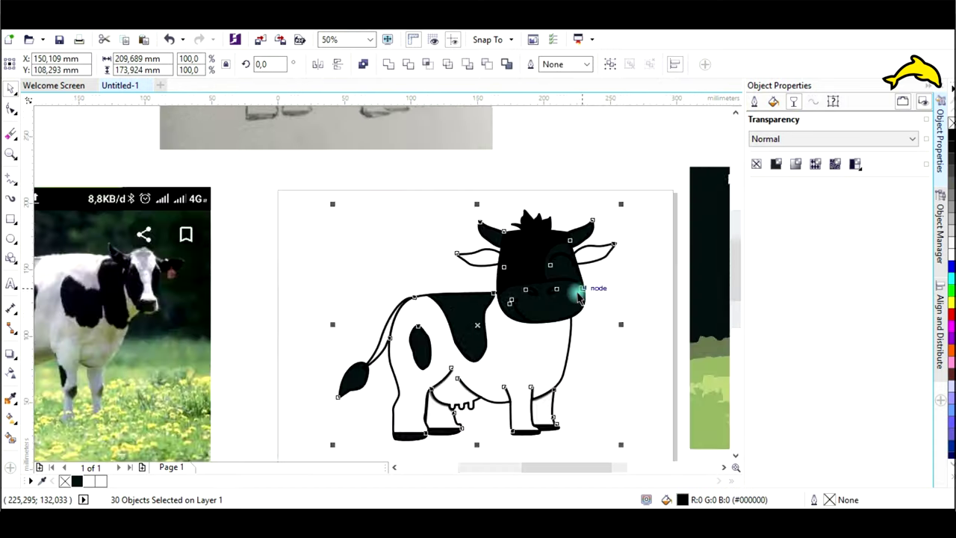
key(ctrl+z)
click(649, 387)
click(490, 181)
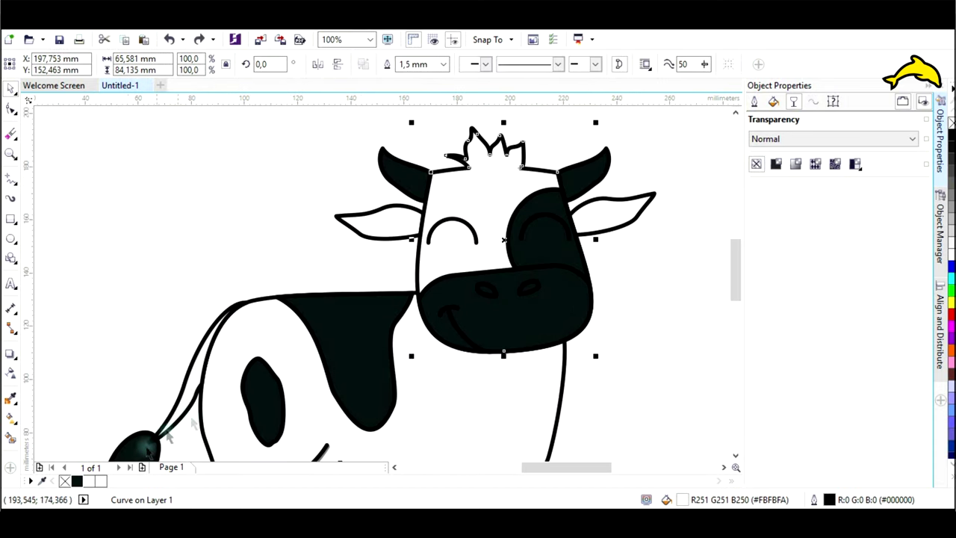
scroll(220, 409, down, 1)
drag(472, 150, 98, 434)
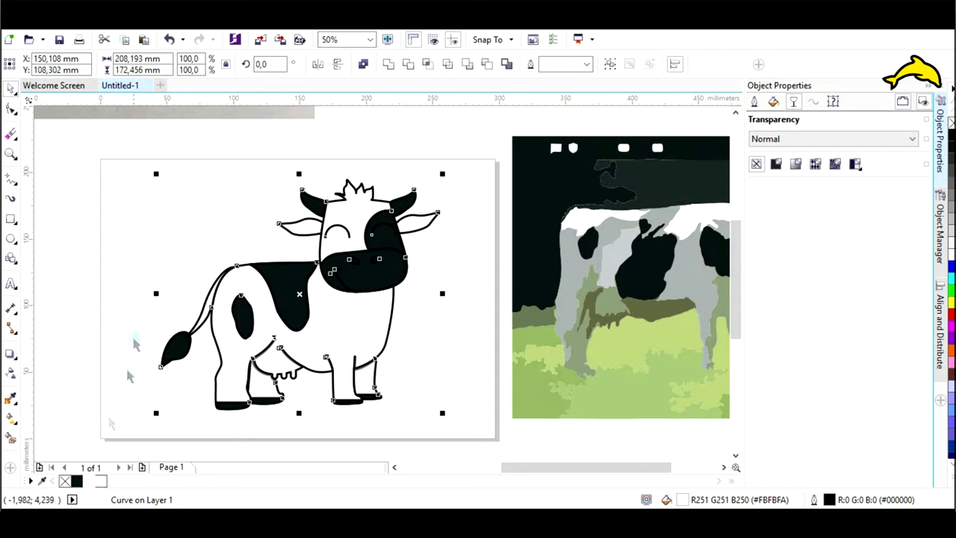
key(ctrl+shift+q)
key(ctrl+z)
- Try to move the white head shape away from the cow
click(437, 269)
drag(361, 208, 471, 328)
click(349, 200)
key(ctrl+z)
key(ctrl+z)
scroll(359, 226, up, 2)
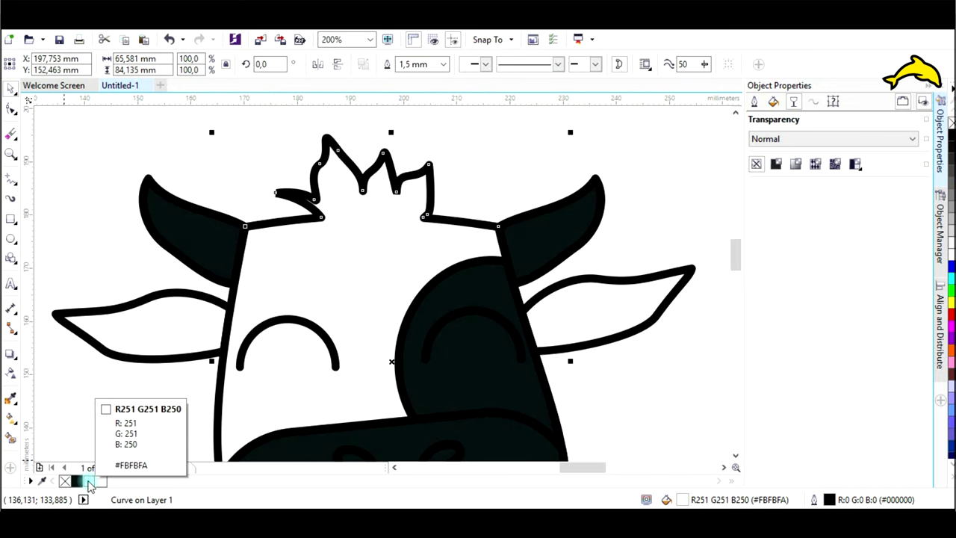
scroll(235, 396, down, 2)
mouse_move(242, 391)
mouse_down()
mouse_move(225, 403)
mouse_move(446, 374)
mouse_up()
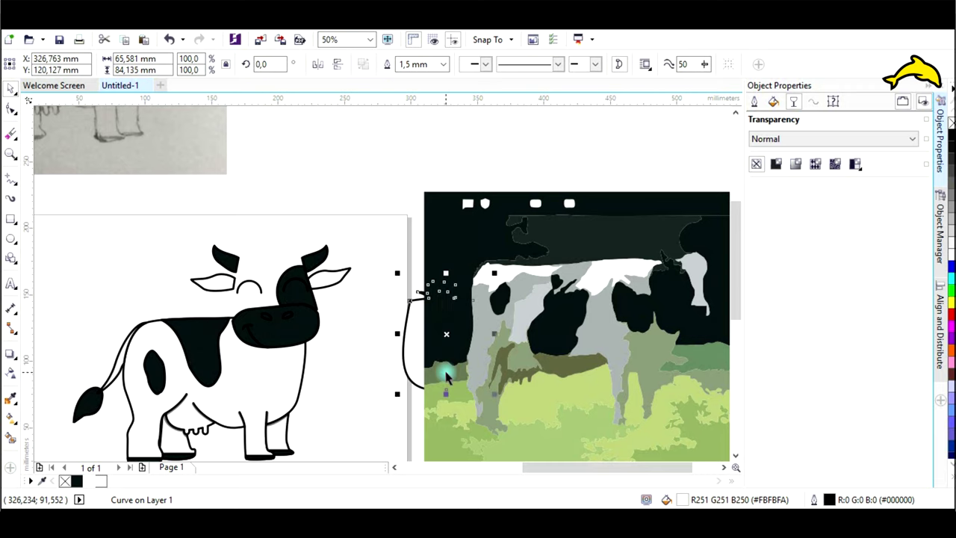
key(ctrl+z)
key(ctrl+z)
scroll(353, 306, left, 5)
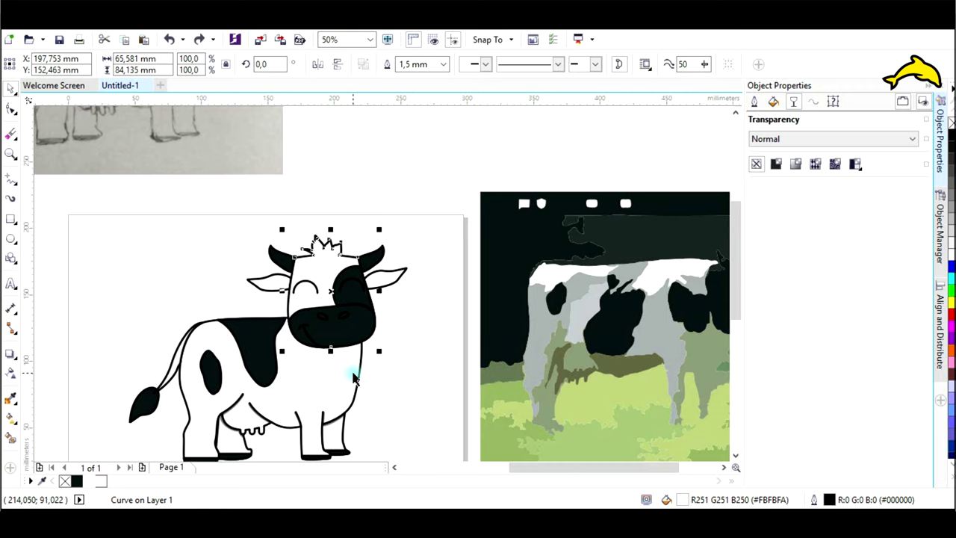
- Try to convert all of the cow's outlines to objects again and fill the head with #FBFBFA
drag(478, 177, 130, 446)
key(ctrl+shift+q)
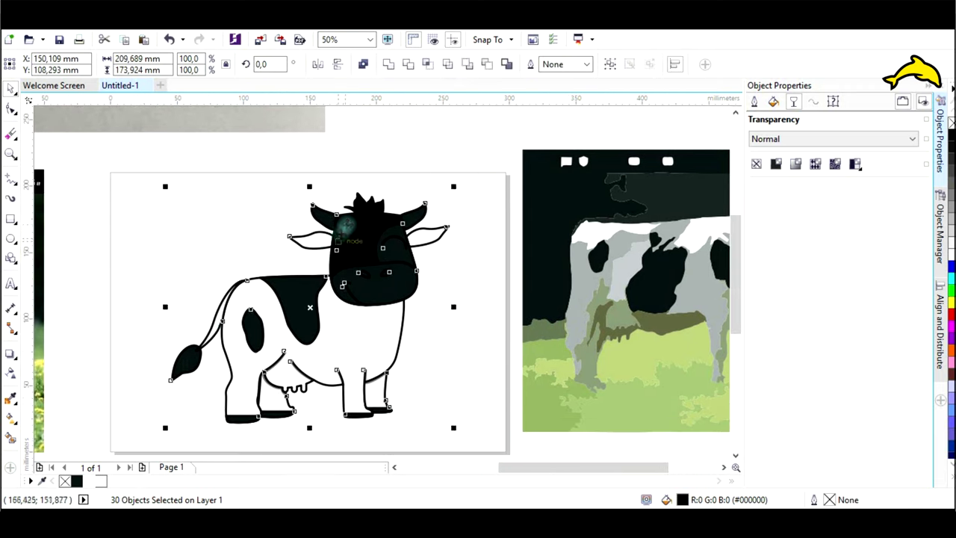
scroll(349, 223, up, 1)
key(Escape)
click(405, 212)
click(89, 482)
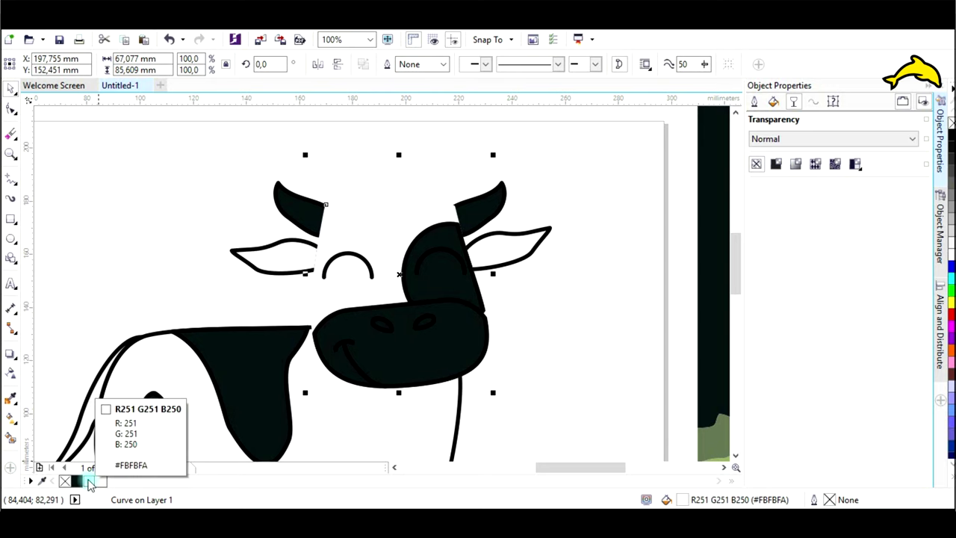
key(ctrl+z)
key(ctrl+z)
key(ctrl+z)
click(555, 336)
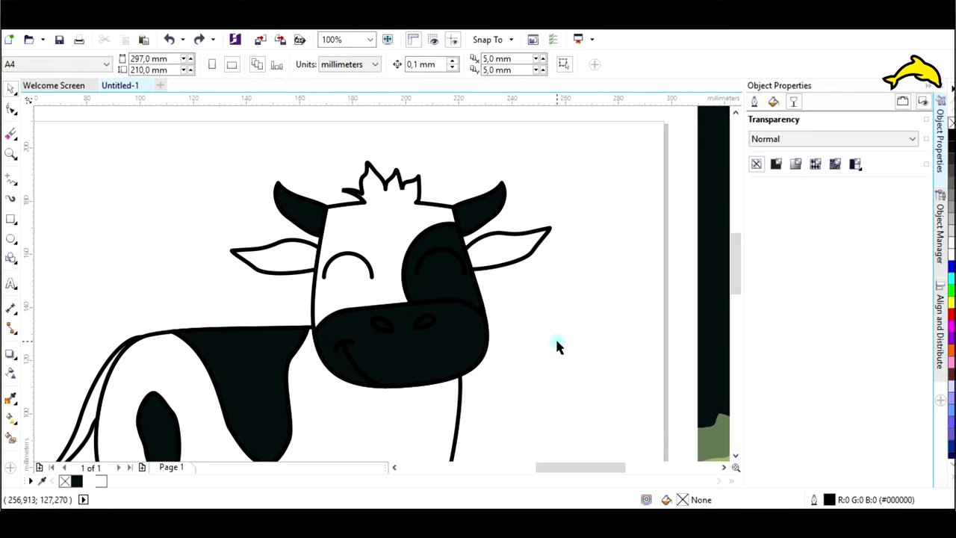
- Convert the cow's outlines to objects, trying blue on the head to check its outline
scroll(523, 224, down, 2)
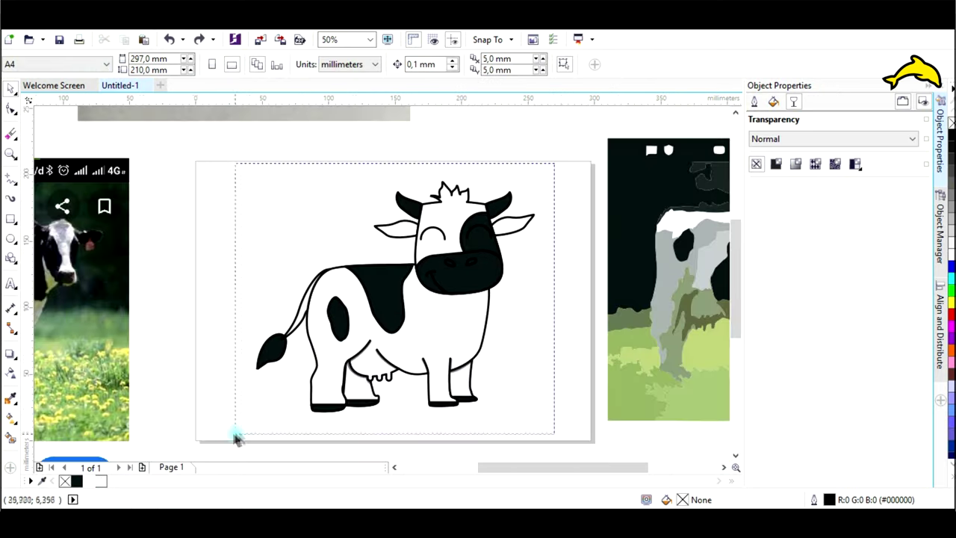
drag(235, 436, 236, 435)
key(ctrl+shift+q)
click(544, 297)
scroll(453, 196, up, 1)
click(449, 202)
key(ctrl+shift+q)
key(ctrl+z)
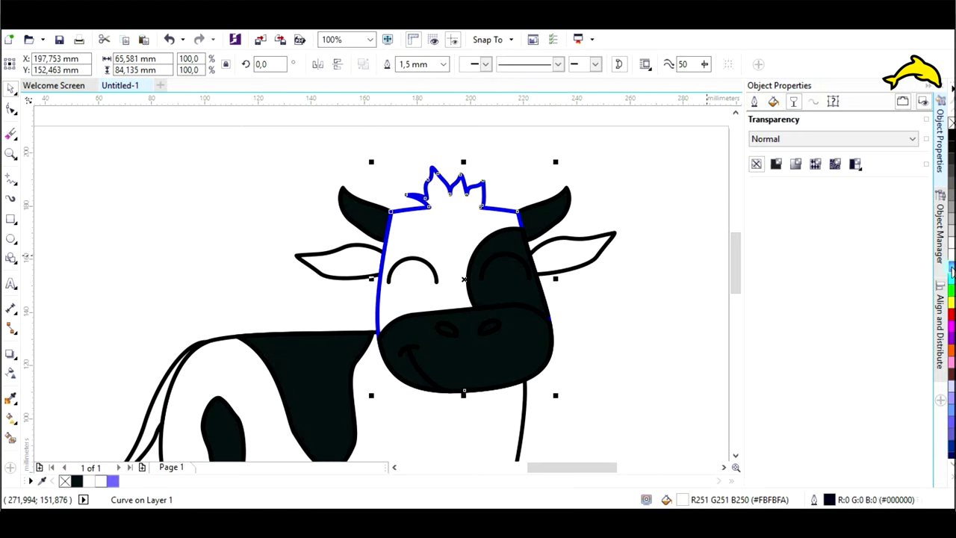
click(112, 481)
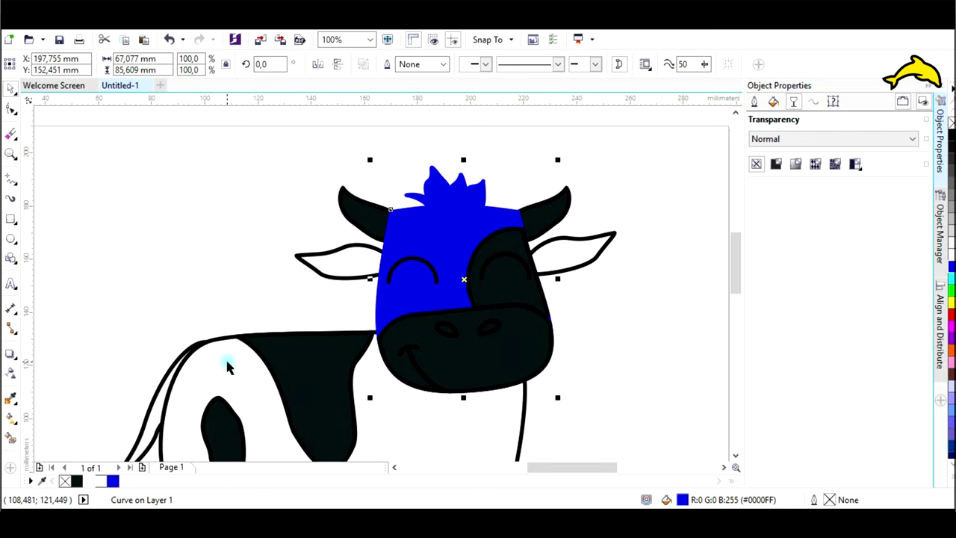
key(ctrl+z)
- Fill the head with #FBFBFA and set its outline width to 1.5 mm
click(89, 484)
right_click(88, 485)
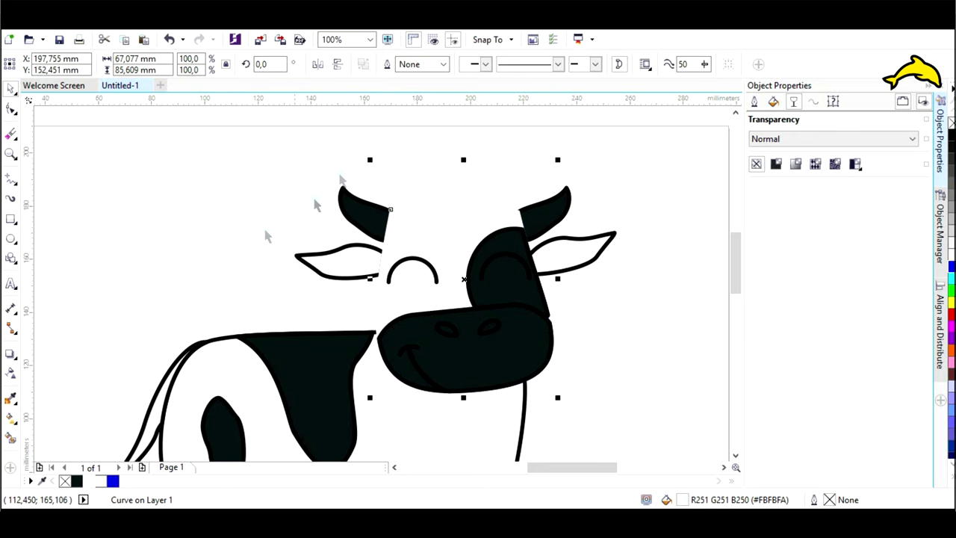
click(443, 64)
click(418, 161)
click(396, 179)
- Try to move the shapes of the head apart, and undo both moves
drag(431, 236, 502, 204)
drag(389, 226, 301, 205)
key(ctrl+z)
key(ctrl+z)
click(609, 149)
- Group all parts of the cow and scale the group down to about 82 by 68 mm
scroll(619, 172, down, 1)
drag(651, 156, 292, 410)
key(ctrl+g)
drag(627, 162, 534, 239)
click(626, 359)
scroll(481, 292, down, 1)
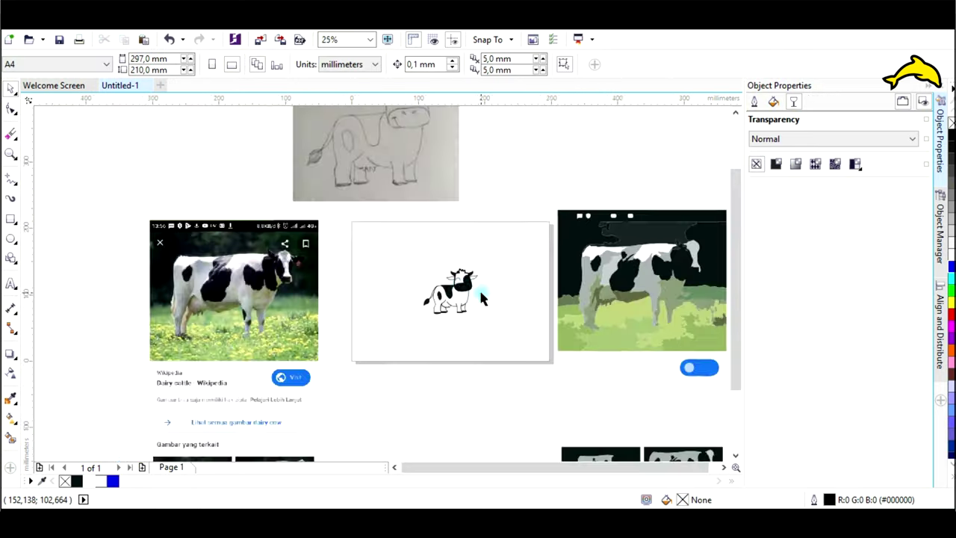
- Duplicate the small cow, enlarge the copy to about 253 by 210 mm and centre it on the page
scroll(461, 292, up, 1)
drag(461, 278, 365, 312)
right_click(366, 311)
drag(404, 274, 630, 149)
drag(560, 375, 631, 432)
key(p)
- Move the enlarged cow so its centre sits near the lower-left corner of the page
scroll(409, 356, down, 1)
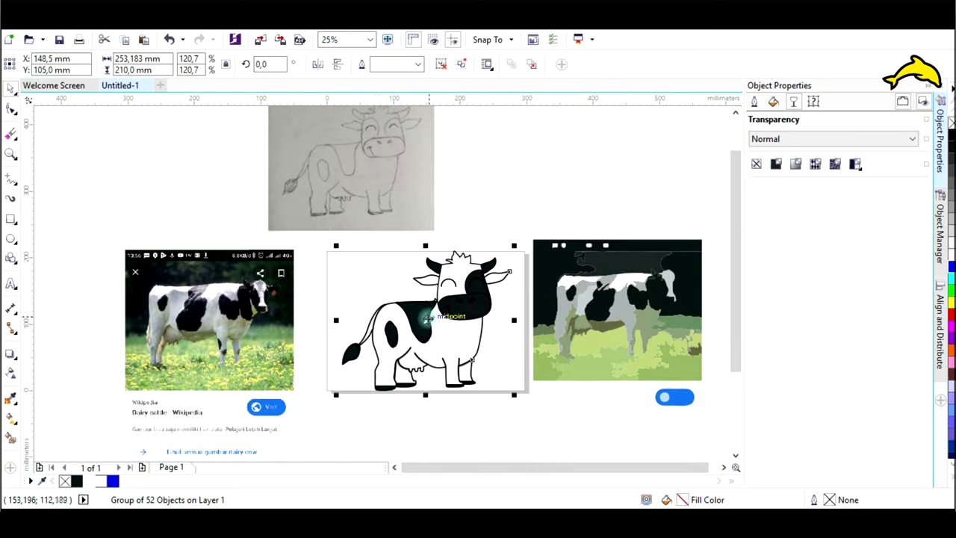
drag(426, 324, 328, 390)
click(430, 424)
- Ungroup the small cow and remove the outline from its head shape
click(435, 327)
scroll(434, 327, up, 1)
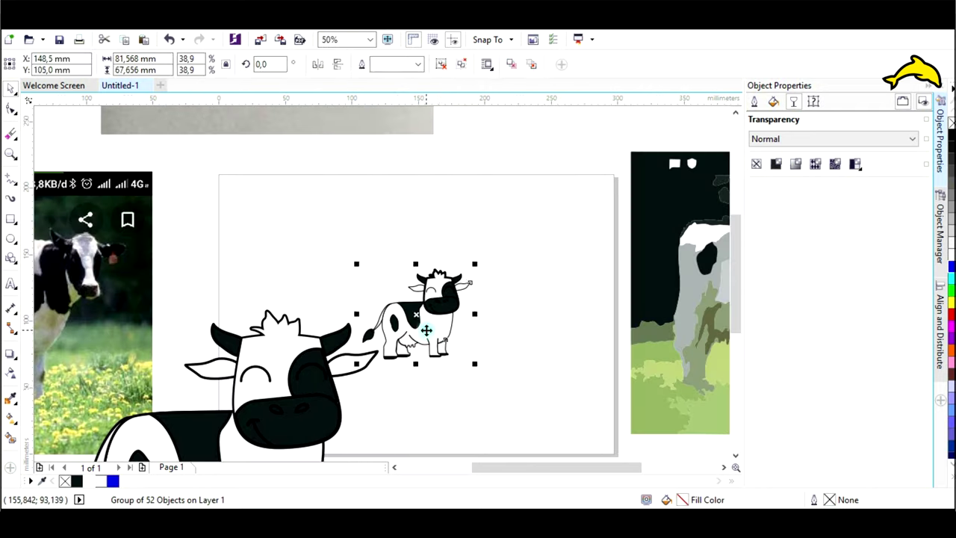
click(365, 387)
scroll(365, 387, up, 1)
scroll(491, 154, up, 1)
click(491, 149)
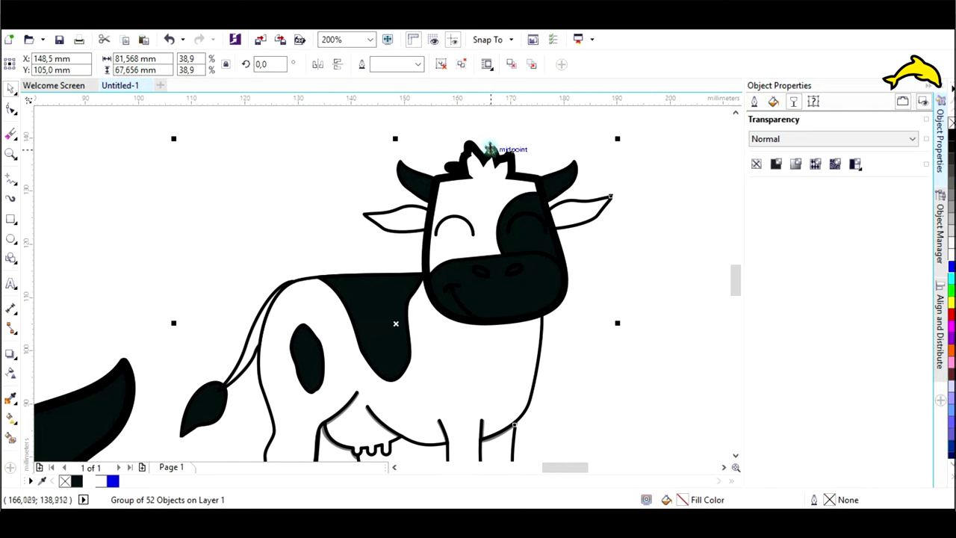
scroll(491, 149, down, 1)
scroll(173, 276, down, 1)
scroll(176, 261, up, 1)
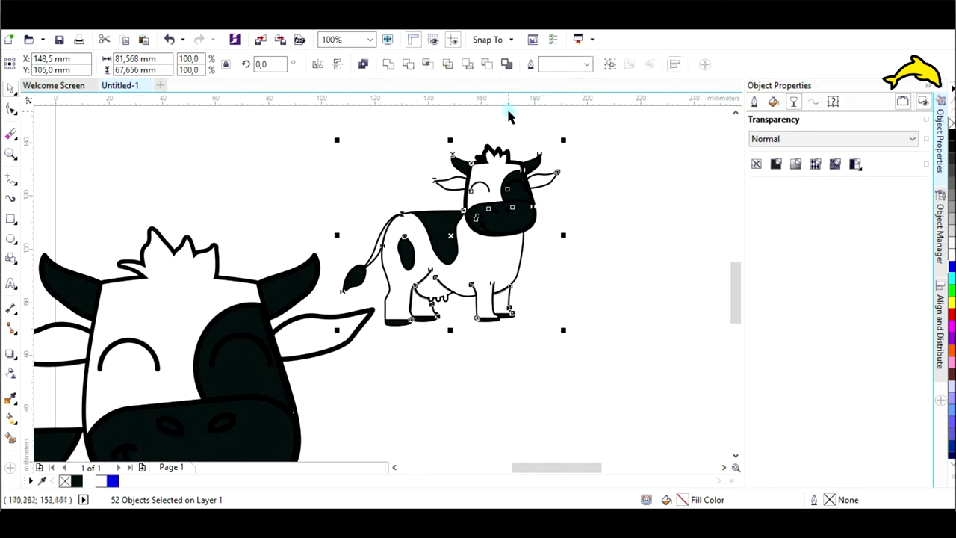
ctrl+click(491, 159)
ctrl+click(489, 162)
scroll(262, 277, up, 2)
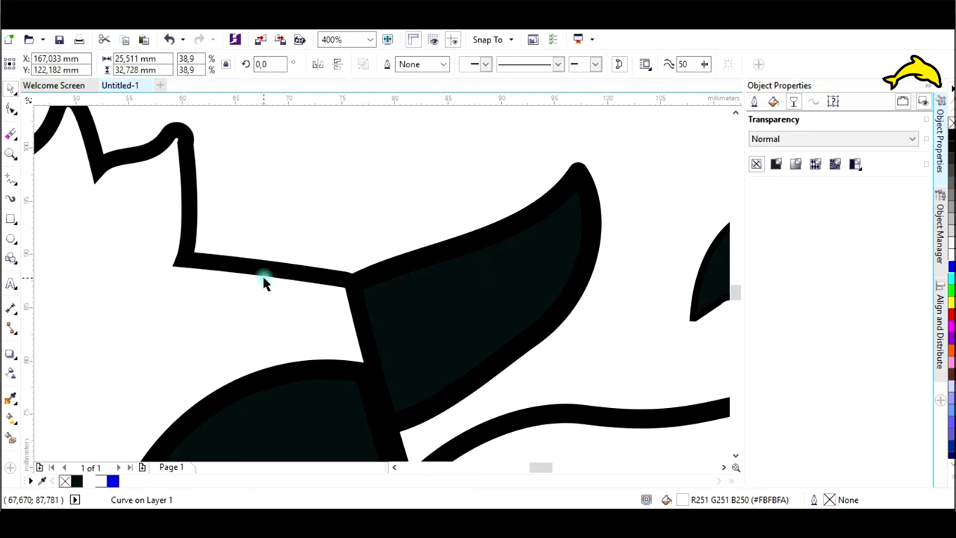
click(261, 265)
scroll(261, 265, down, 3)
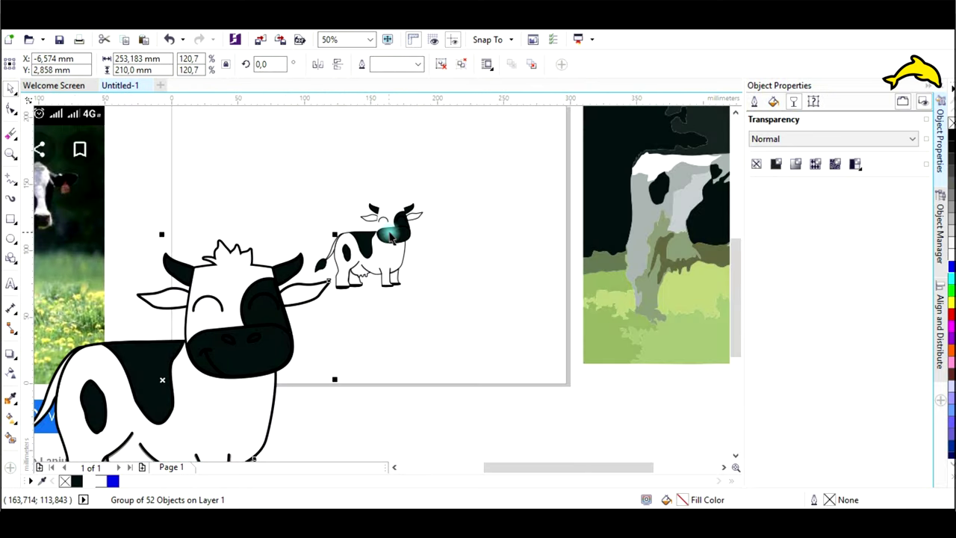
- Move all parts of the small cow about 19 mm right and 25 mm up
drag(410, 224, 307, 298)
drag(367, 250, 391, 216)
click(439, 301)
- Give the small cow's head a black outline 1.0 mm wide
scroll(437, 161, up, 2)
click(356, 239)
right_click(77, 481)
click(443, 63)
click(419, 82)
click(443, 64)
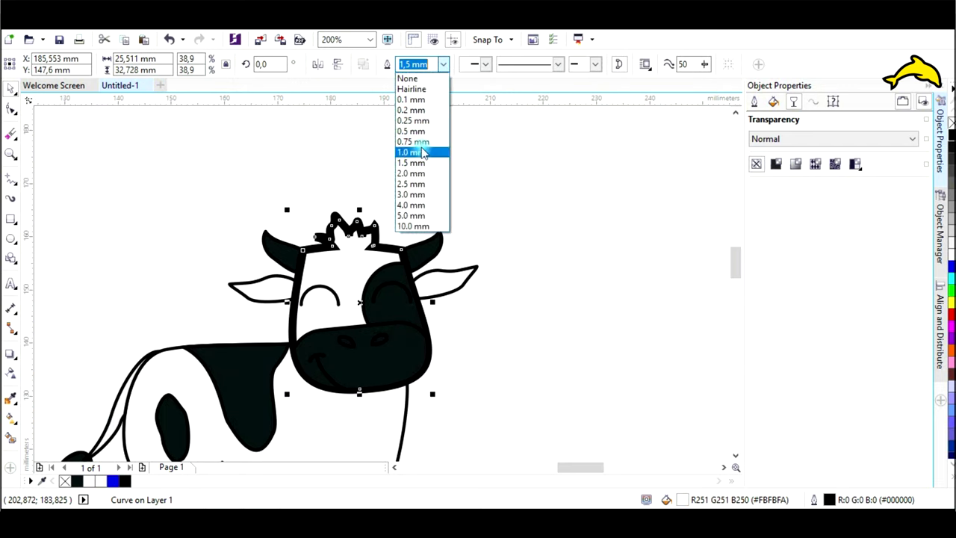
click(420, 152)
- Thin the small cow's head outline, trying 0.75 mm before setting its width to 0.5 mm
scroll(408, 270, up, 2)
click(442, 65)
click(422, 142)
click(416, 149)
scroll(376, 161, down, 1)
click(329, 168)
click(443, 64)
click(435, 132)
click(394, 153)
scroll(394, 155, down, 2)
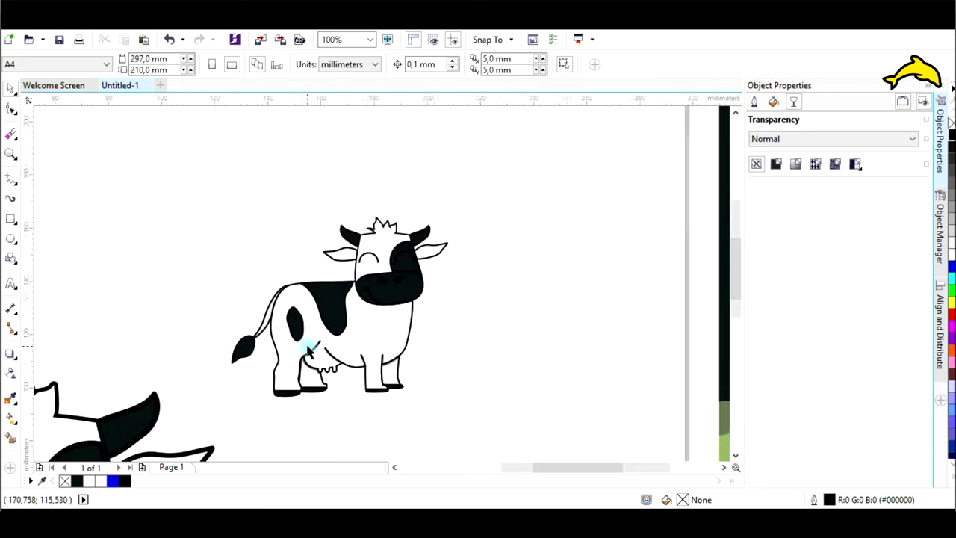
- Crop the enlarged cow to the page area so that nothing extends past the page edges
scroll(308, 351, down, 2)
drag(224, 412, 154, 465)
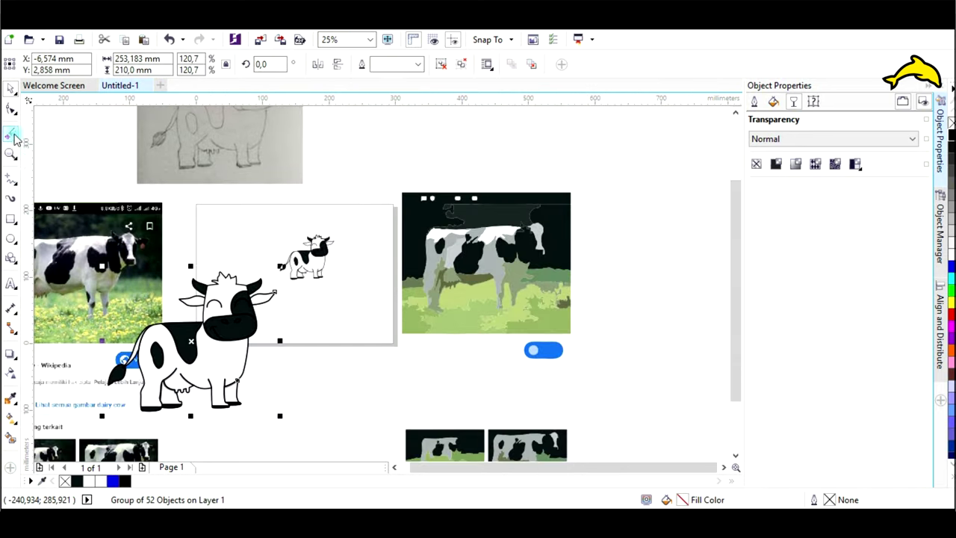
click(15, 137)
click(45, 135)
drag(196, 227, 350, 343)
key(Return)
click(9, 89)
- Select all parts of the small cow and group them
click(322, 260)
drag(354, 214, 299, 233)
key(ctrl+g)
key(p)
click(319, 286)
scroll(319, 286, up, 1)
click(324, 310)
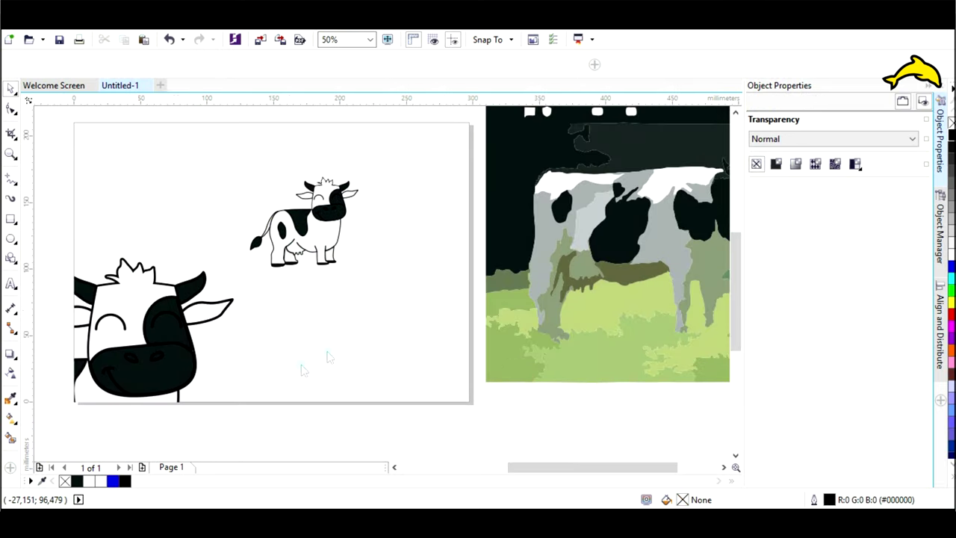
- Add the text "Dairy Cow" below the small cow in Srabi Script and enlarge it to about 58 pt
key(F8)
click(296, 317)
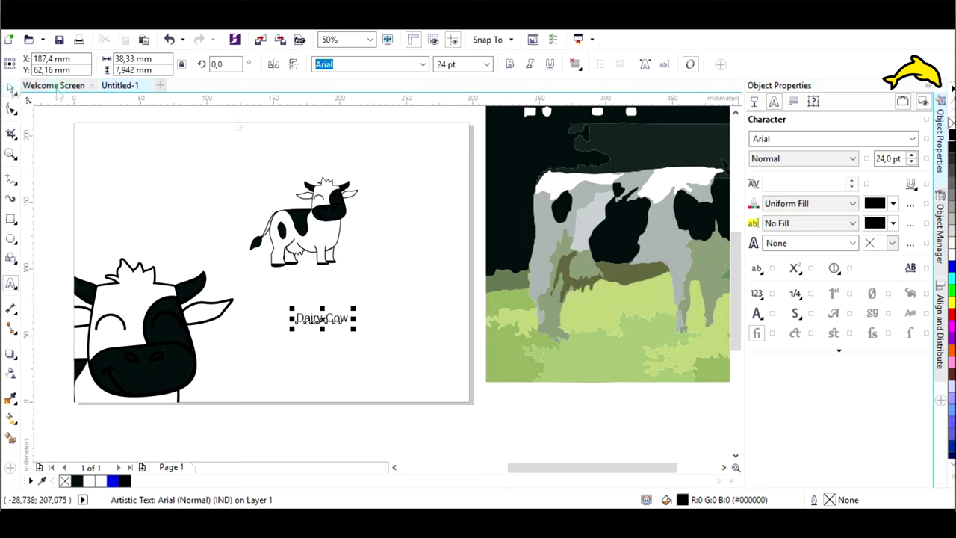
click(423, 65)
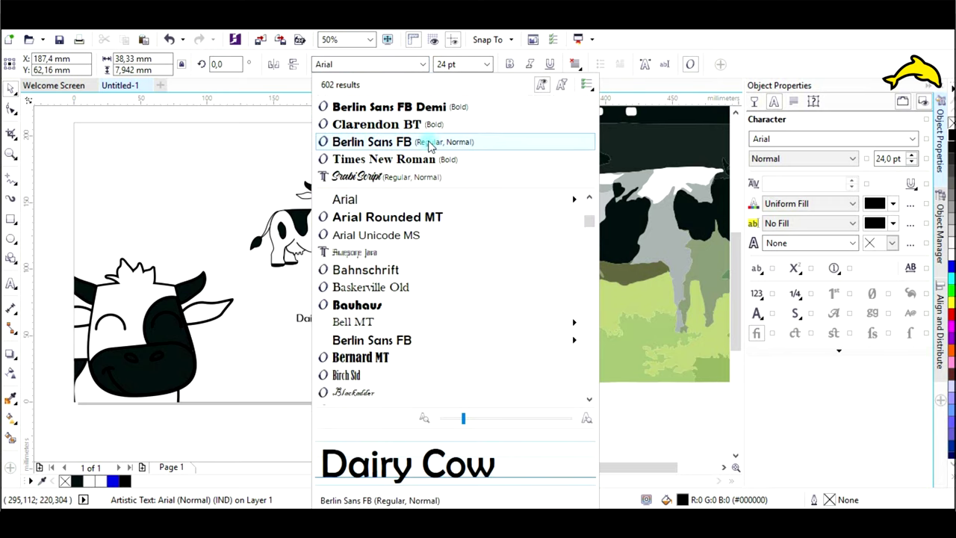
click(429, 177)
drag(362, 297, 420, 260)
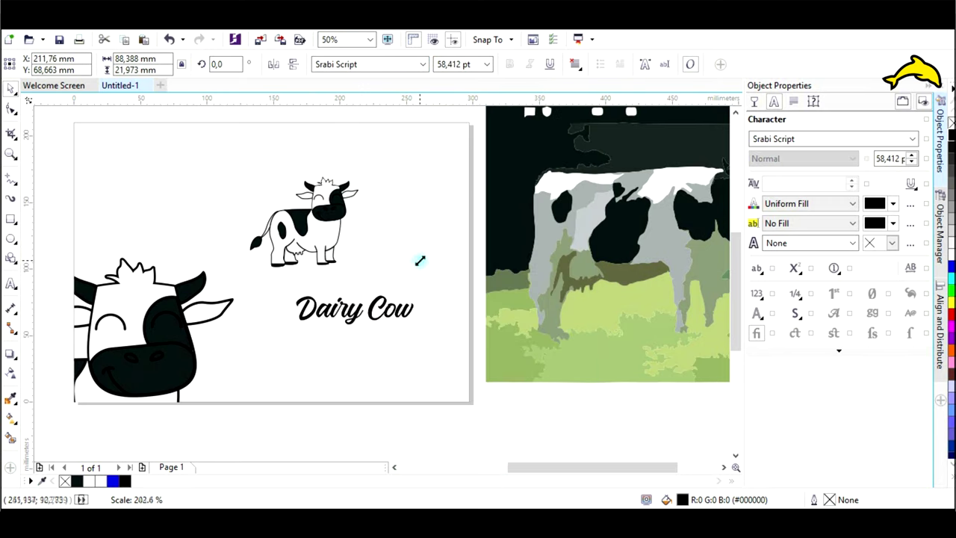
- Move the "Dairy Cow" text directly under the small cow and align the two on their horizontal centres
drag(350, 311, 340, 289)
shift+click(331, 233)
click(940, 325)
click(783, 117)
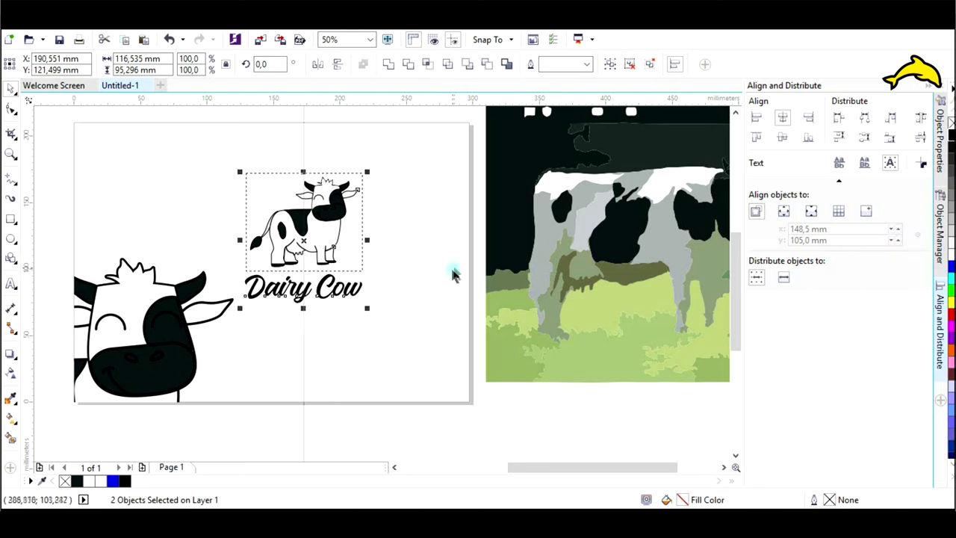
click(394, 323)
- Save the drawing as "dairy cow" in CDR format
scroll(394, 323, left, 2)
click(60, 39)
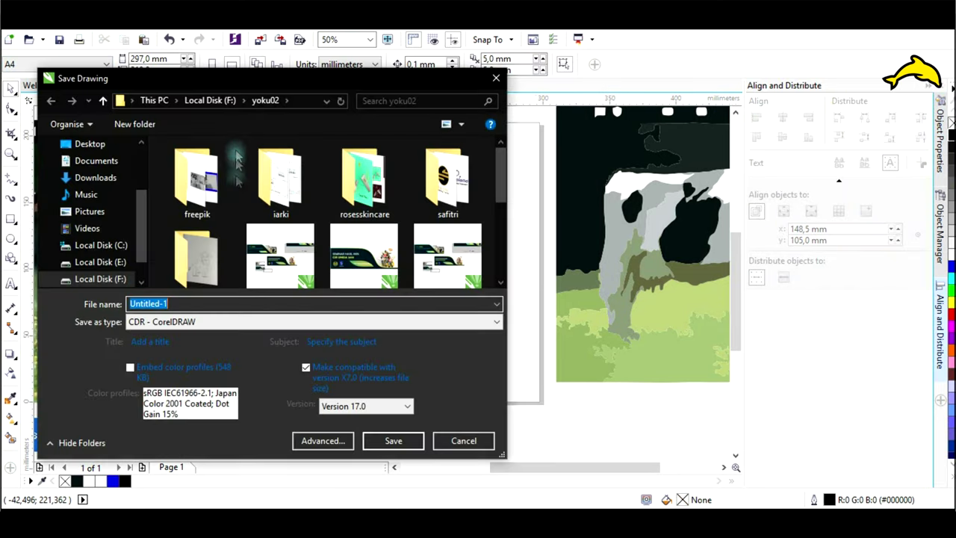
double_click(212, 245)
key(Return)
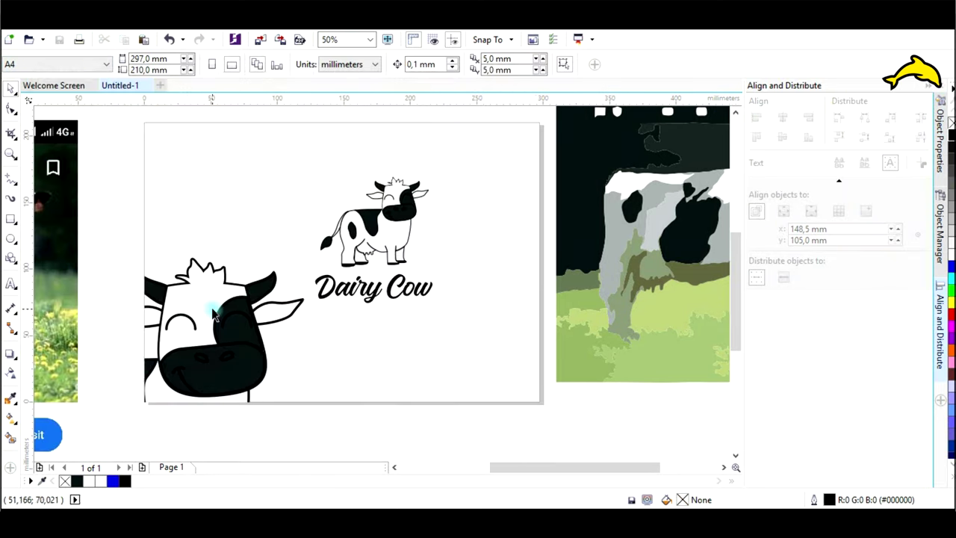
- Add a page-sized rectangle behind the artwork with white fill and white outline
double_click(11, 219)
click(951, 255)
right_click(952, 255)
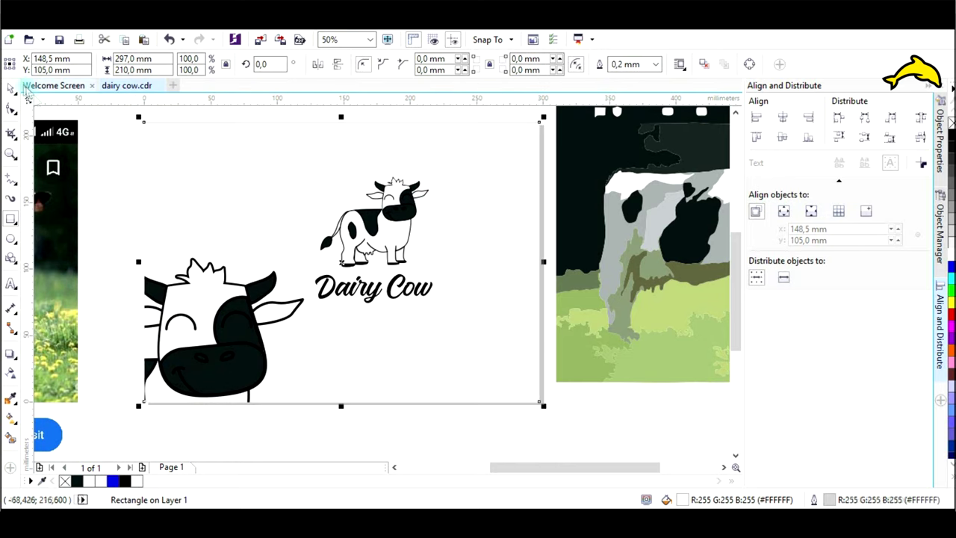
click(10, 88)
click(90, 155)
- Try to export the drawing as a PNG named "dairy cow" in the youtube folder
scroll(91, 155, down, 1)
click(13, 24)
click(42, 254)
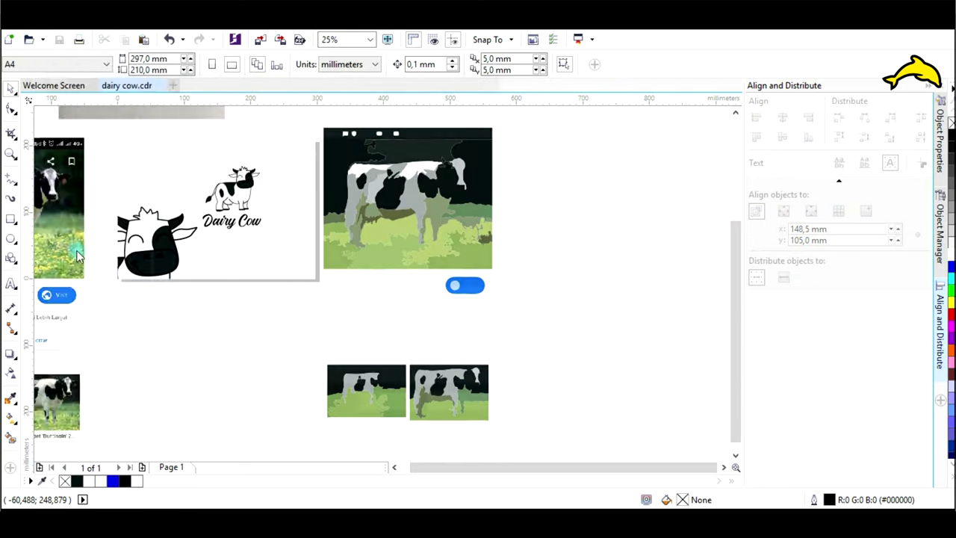
click(165, 100)
double_click(245, 241)
double_click(199, 213)
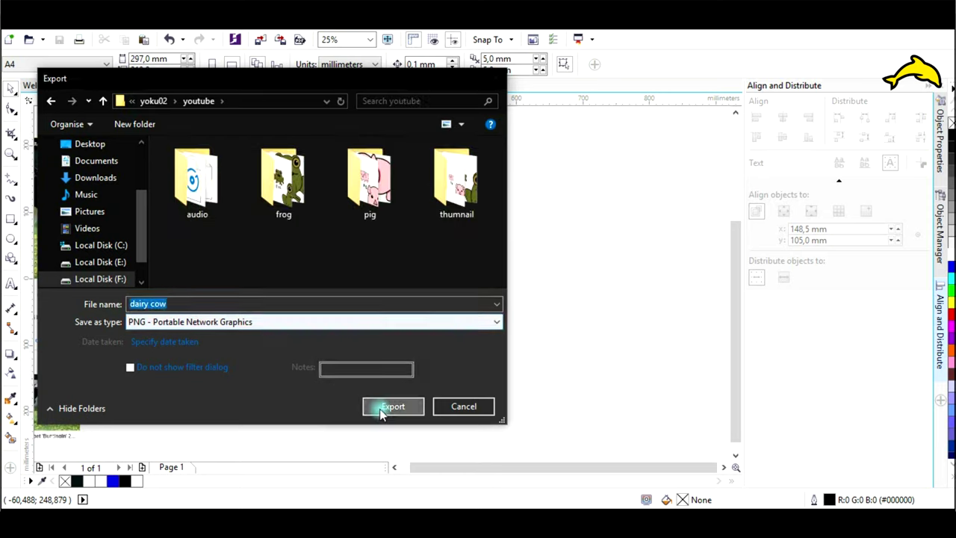
click(387, 406)
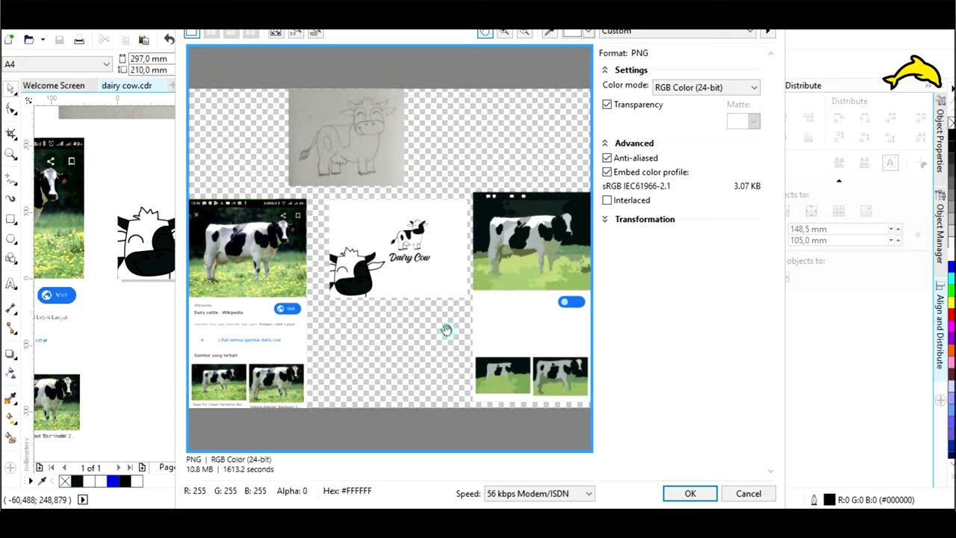
click(750, 494)
- Create a new A4 document and copy the artwork on the page into it
scroll(561, 346, down, 1)
click(338, 214)
click(174, 85)
key(Return)
drag(347, 244, 477, 224)
key(ctrl+c)
click(185, 86)
key(ctrl+v)
click(124, 225)
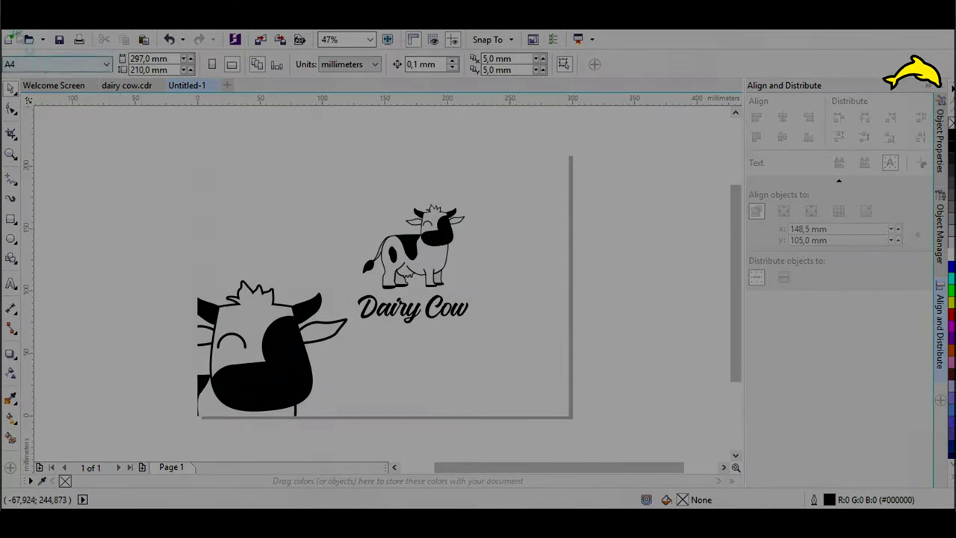
- Export the new document as a PNG named "dairy cow"
click(13, 25)
click(79, 251)
text(dairy cow)
key(Return)
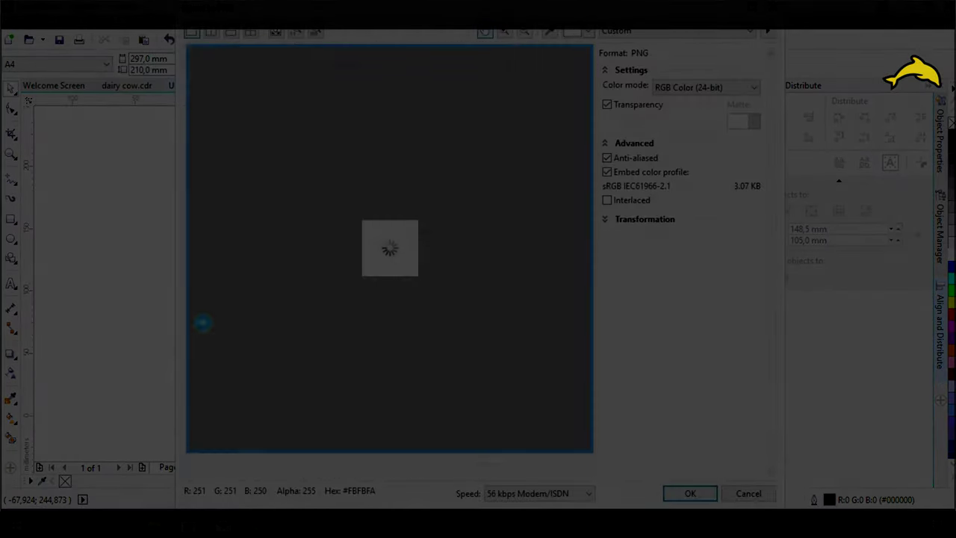